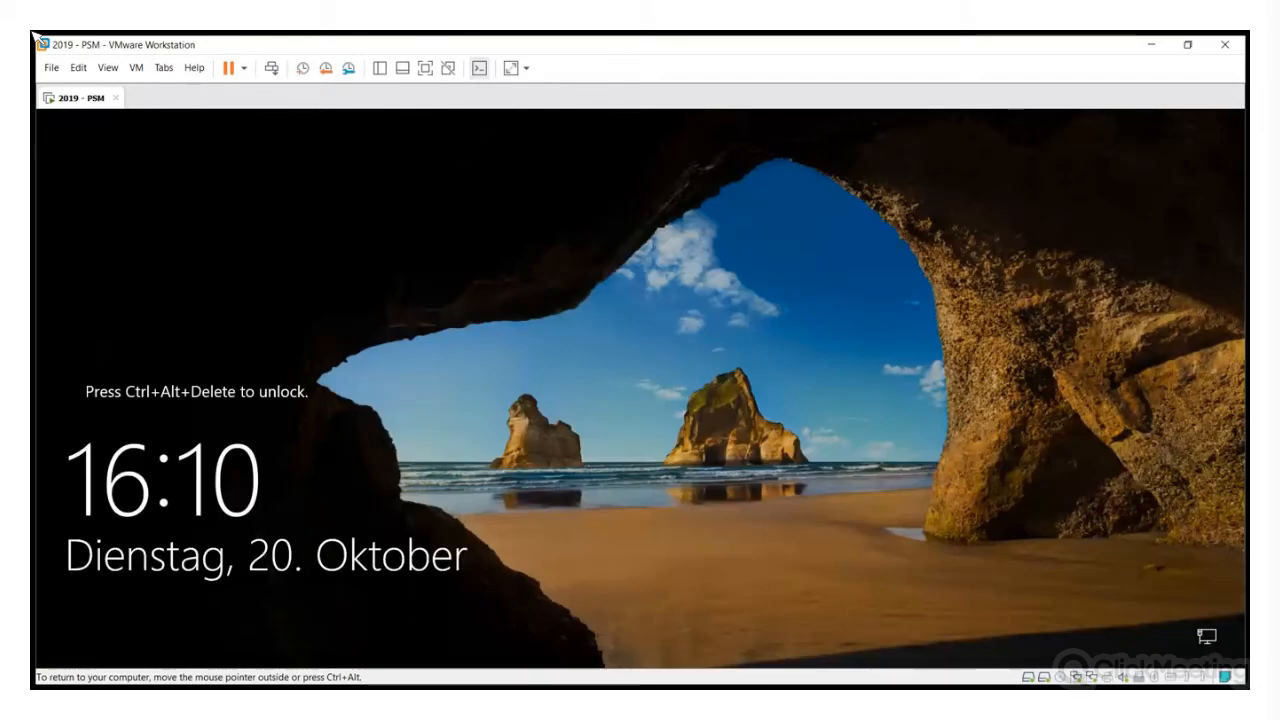
# Unlock the VM, sign in with the administrator password, and minimize Storage Manager to show the desktop
pyautogui.press('ctrl+alt+Insert')
pyautogui.write('********')
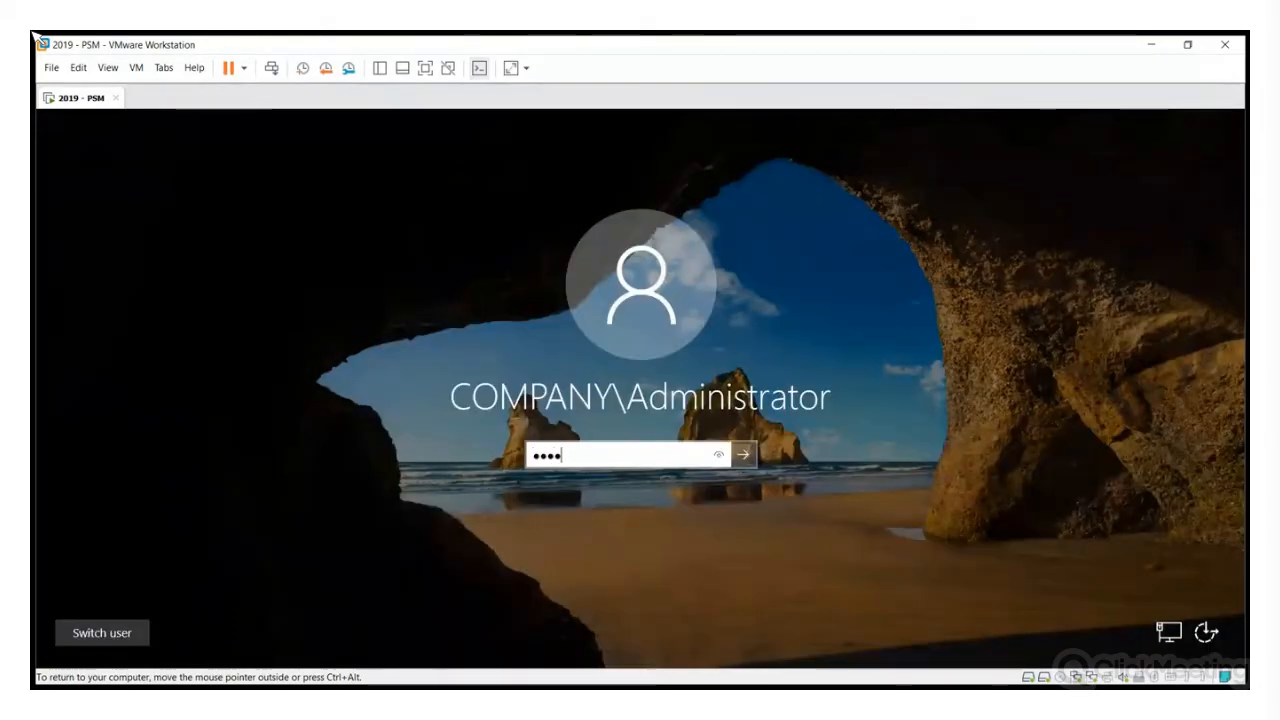
pyautogui.press('Return')
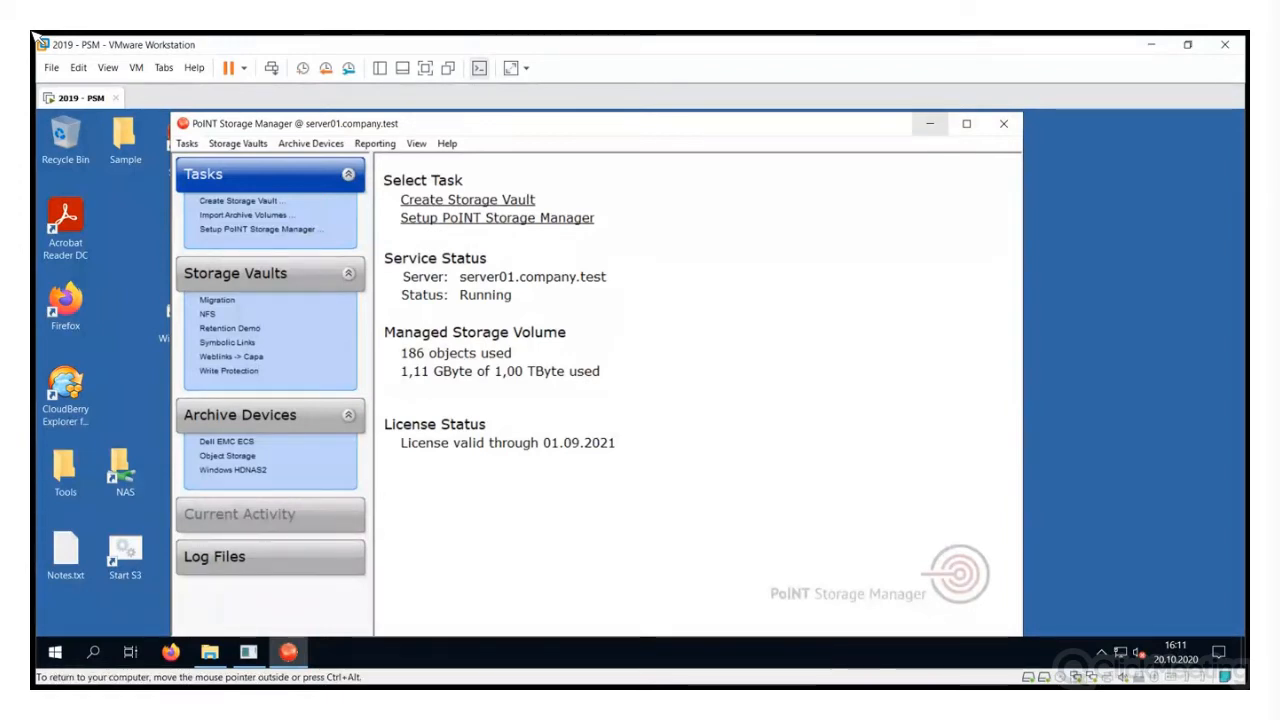
pyautogui.click(929, 123)
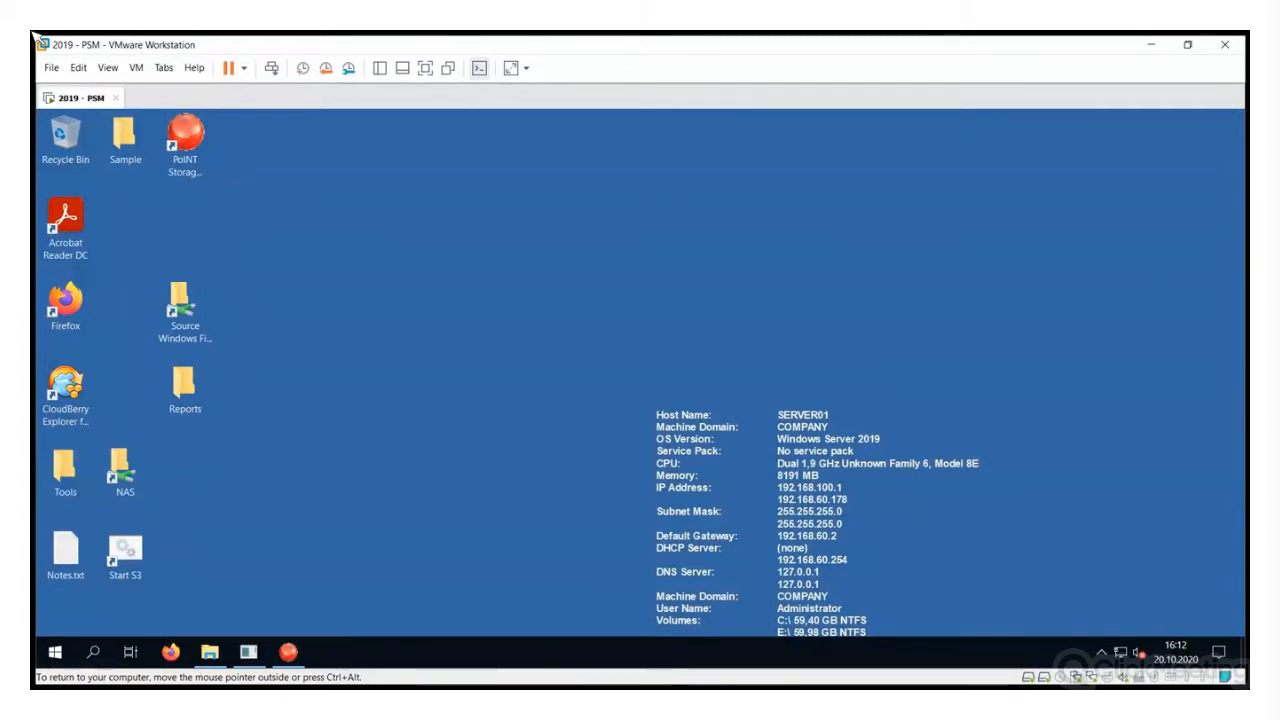
# Browse the source file server share to Demo12\Accounting and view doc_lorem.pdf in Acrobat, then close it
pyautogui.doubleClick(185, 310)
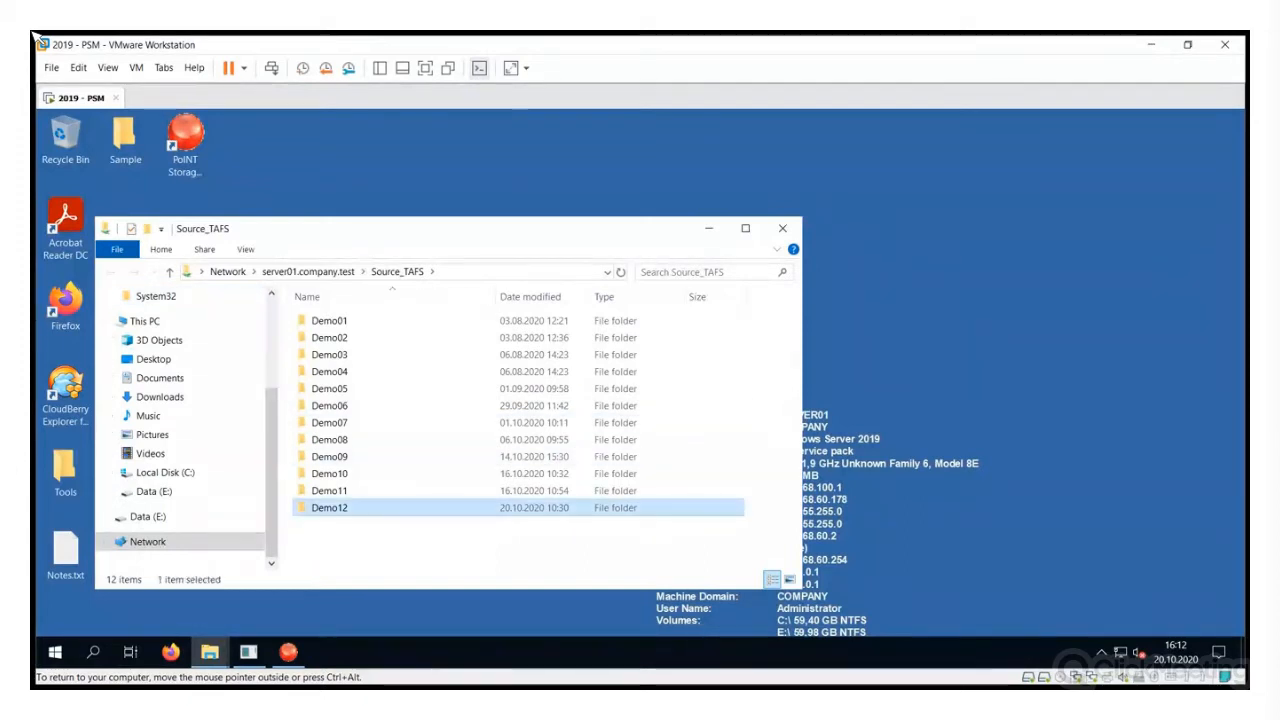
pyautogui.doubleClick(329, 507)
pyautogui.doubleClick(340, 320)
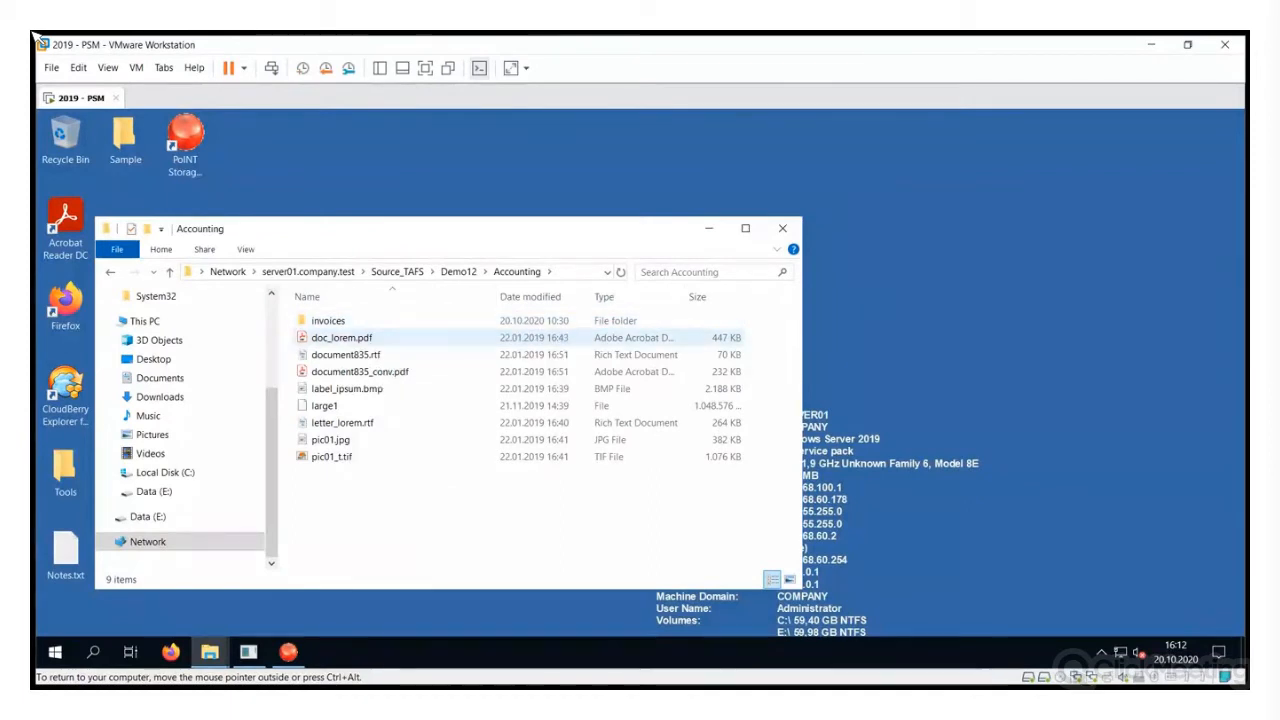
pyautogui.doubleClick(352, 338)
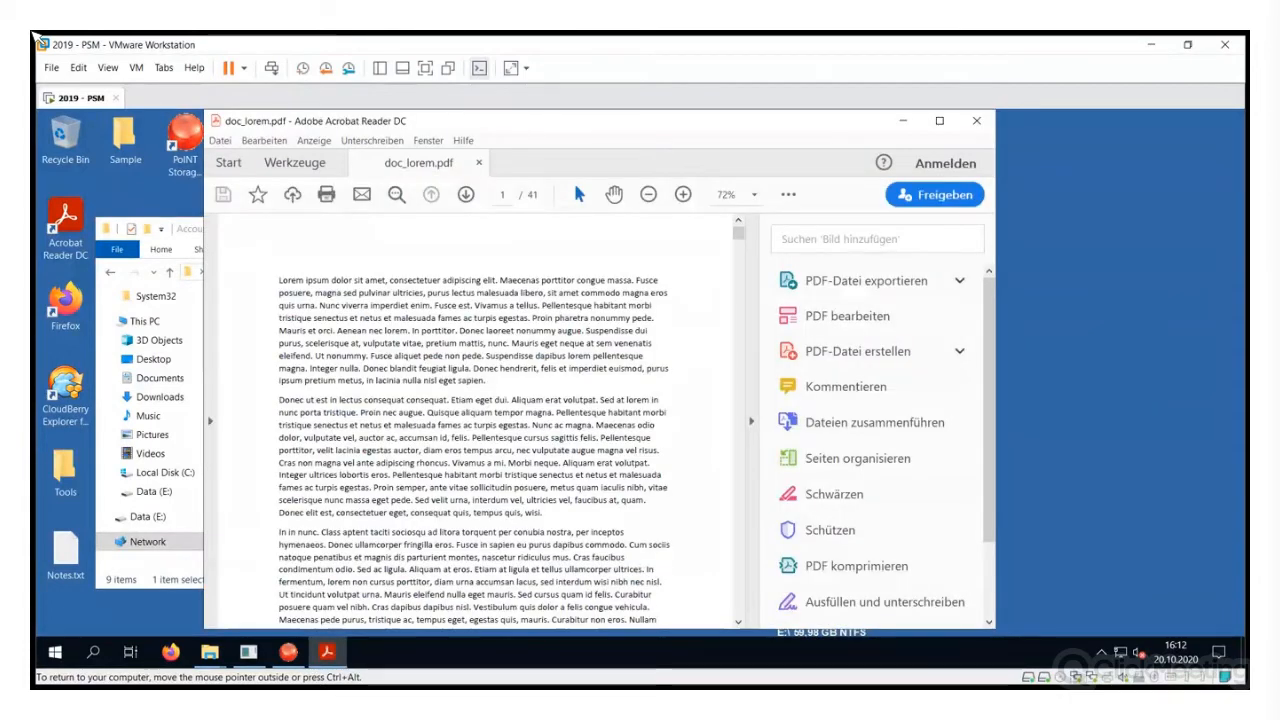
pyautogui.click(976, 120)
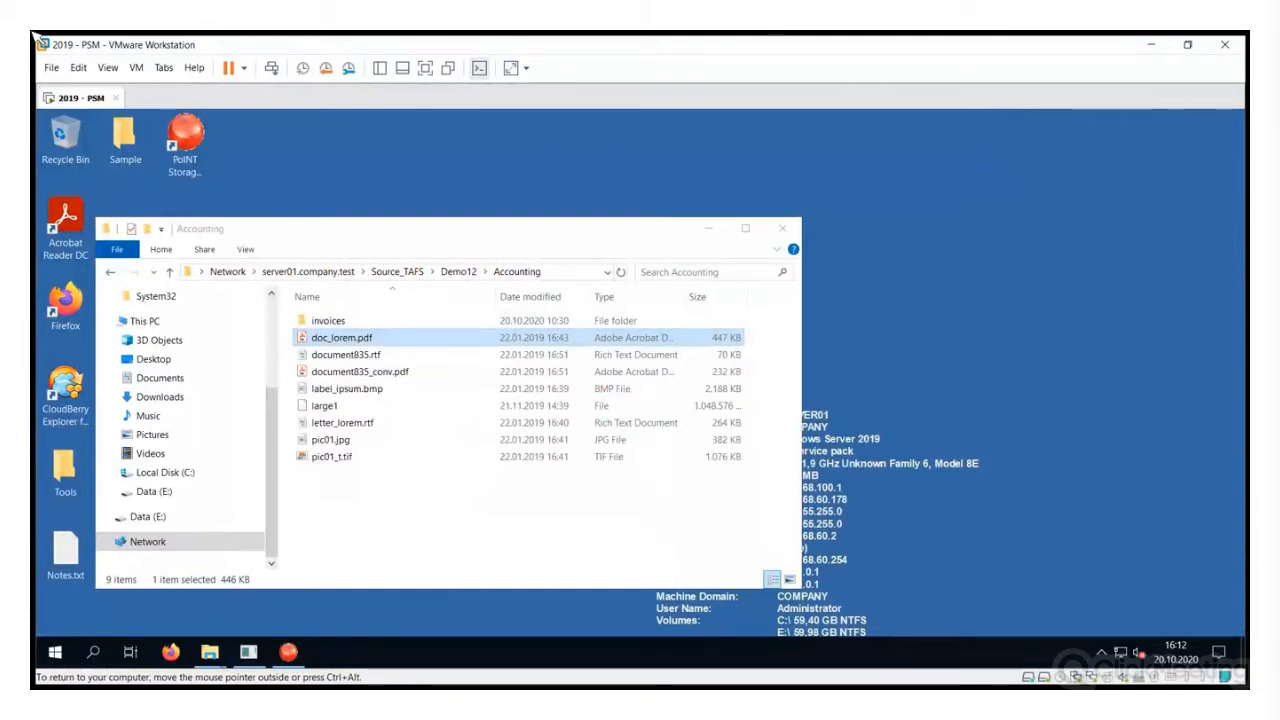
# Check doc_lorem.pdf's properties (446 KB, 448 KB on disk) and relaunch PoINT Storage Manager from the desktop
pyautogui.rightClick(385, 341)
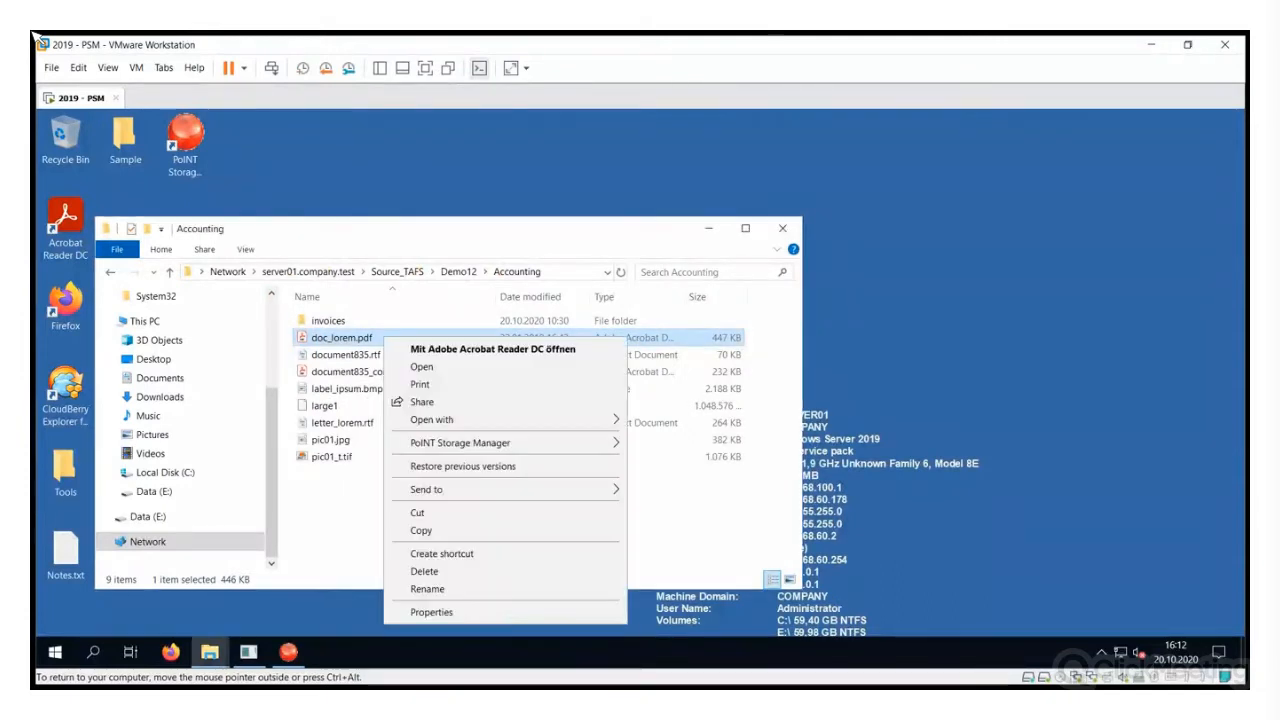
pyautogui.click(431, 612)
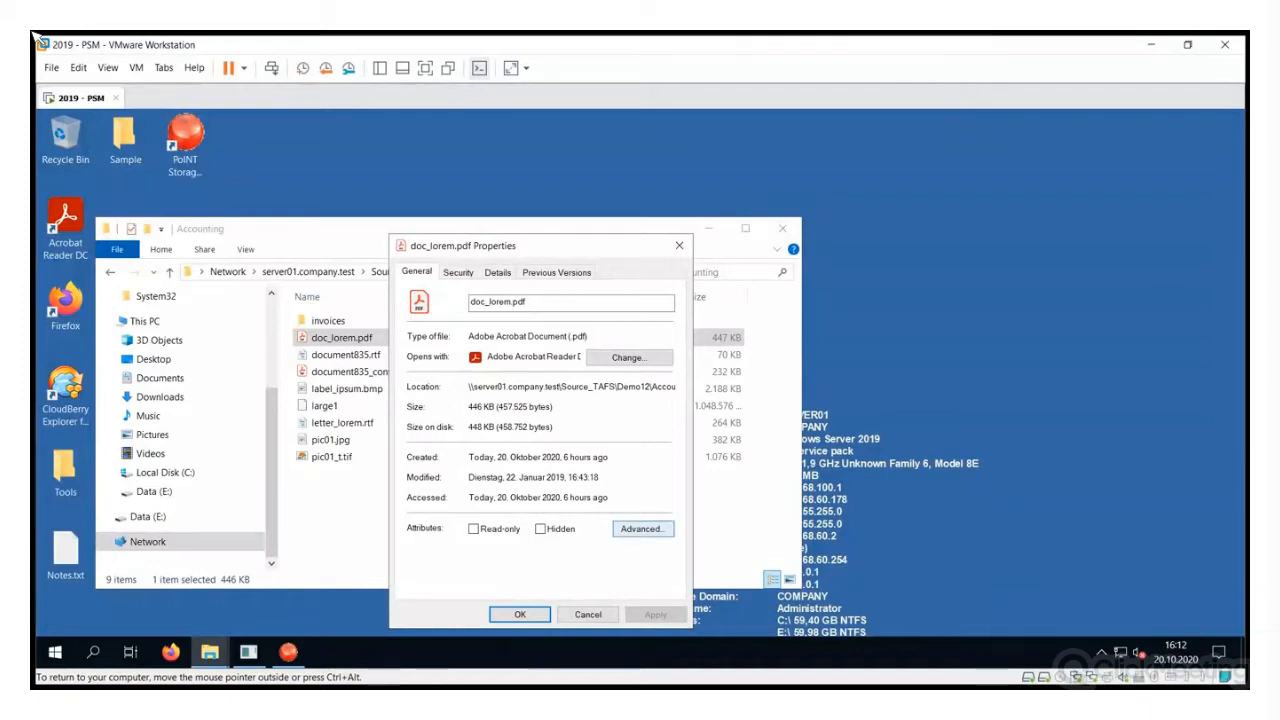
pyautogui.click(588, 614)
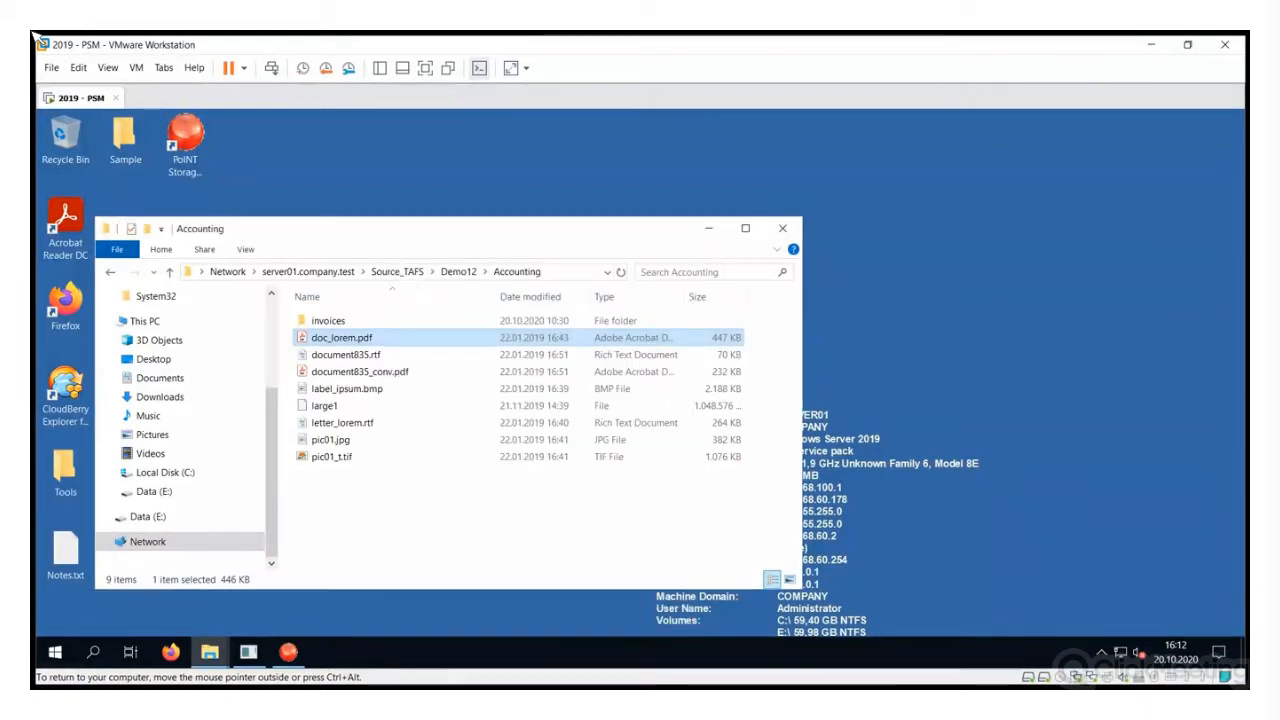
pyautogui.moveTo(496, 226)
pyautogui.mouseDown()
pyautogui.moveTo(492, 172)
pyautogui.moveTo(507, 203)
pyautogui.mouseUp()
pyautogui.click(185, 140)
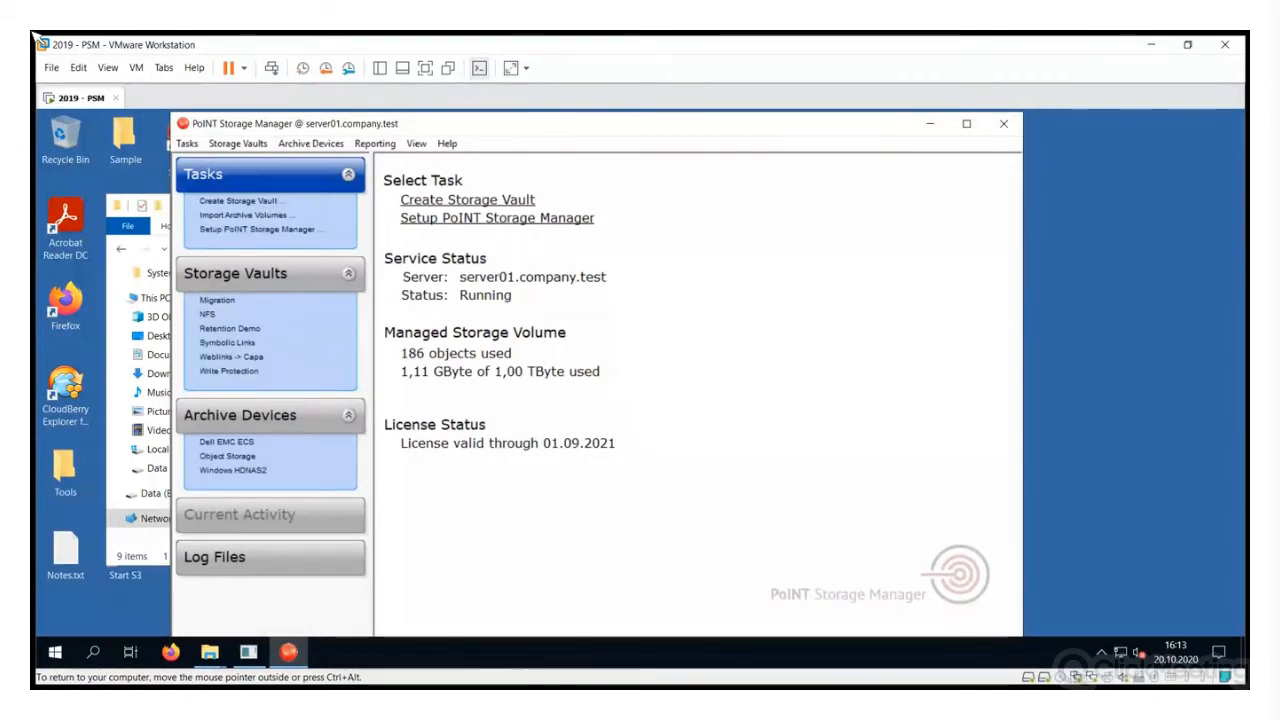
# Open the PoINT Storage Manager Setup on its Archive Devices page
pyautogui.click(311, 143)
pyautogui.click(257, 229)
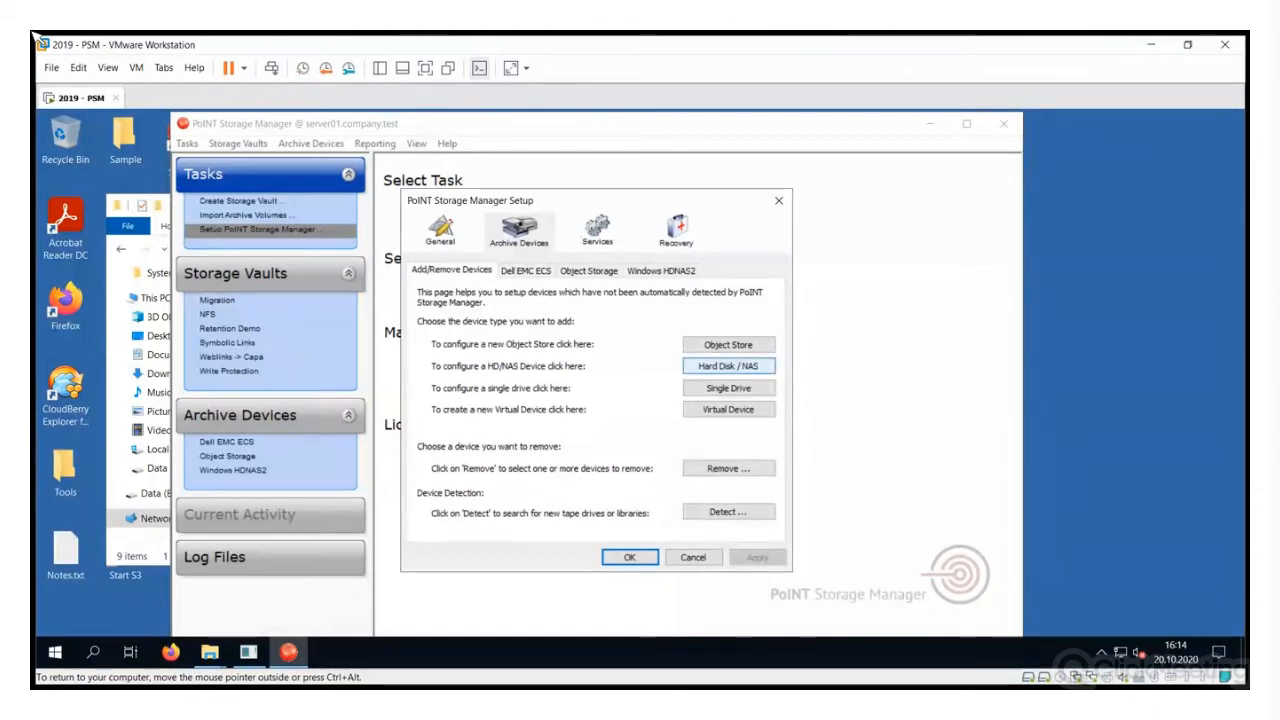
# Start a standard Hard Disk / NAS device named NAS and open File Explorer on the Desktop
pyautogui.click(728, 366)
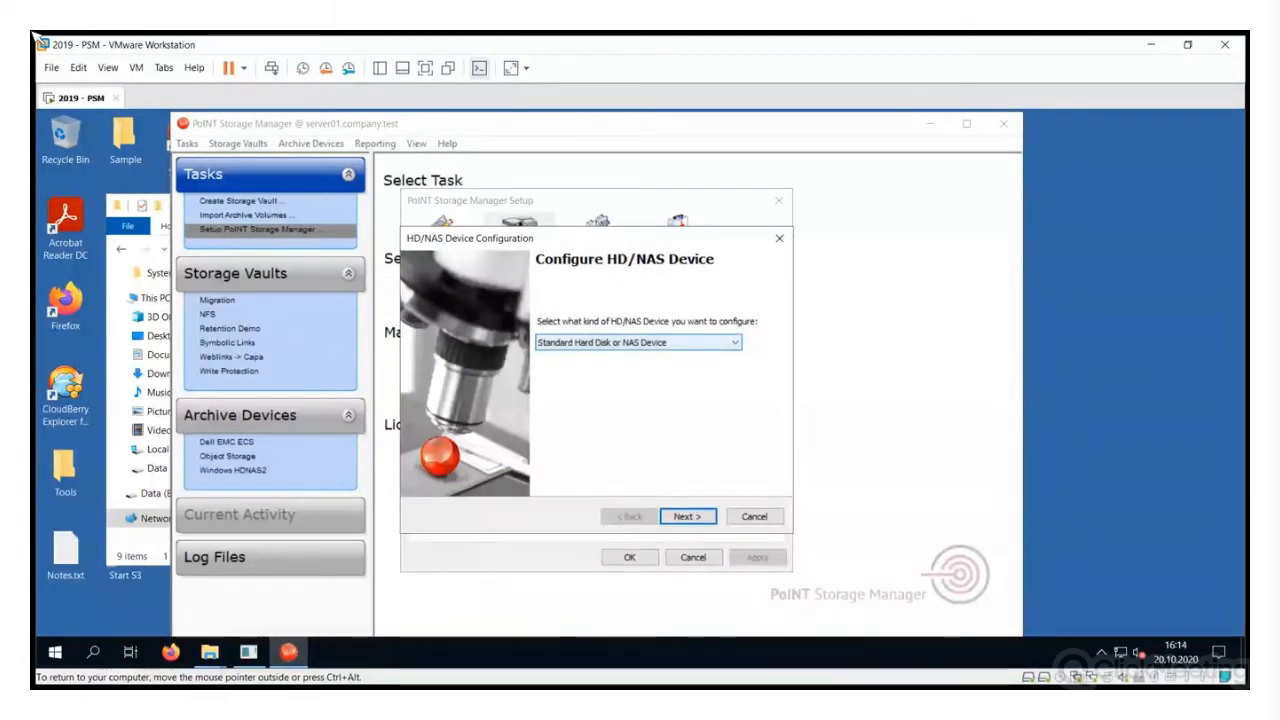
pyautogui.press('Return')
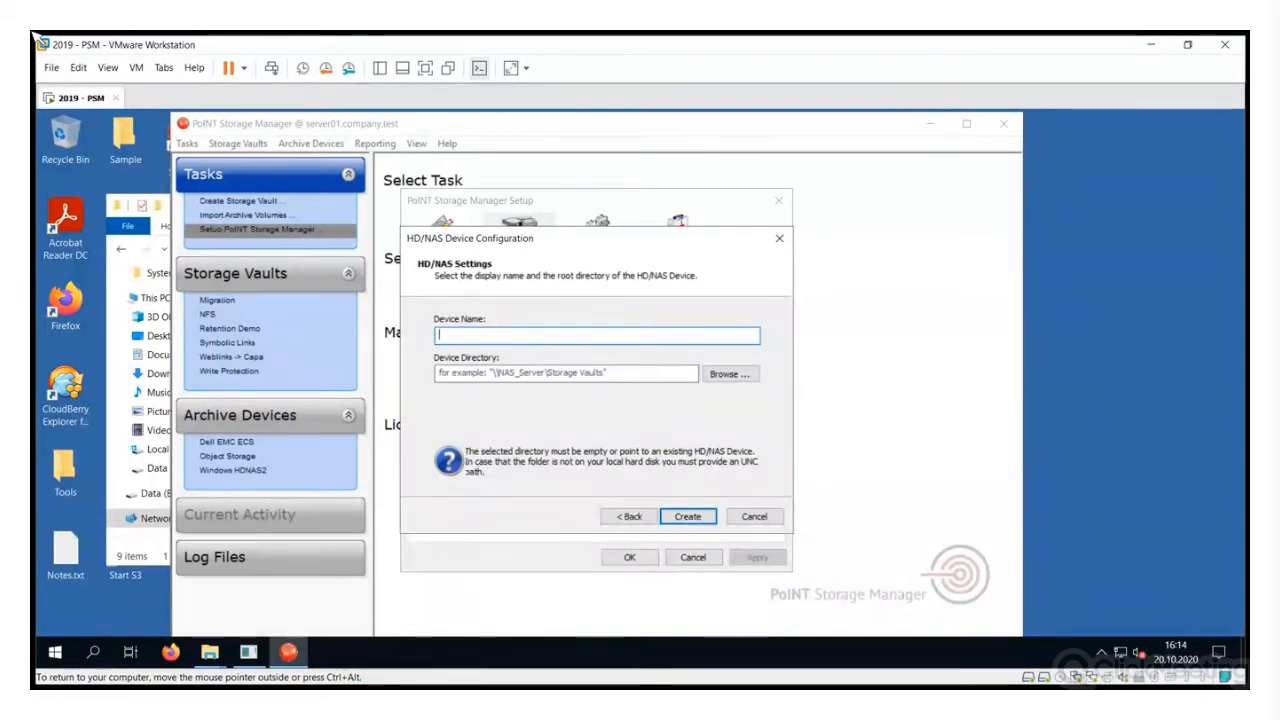
pyautogui.write('NAS')
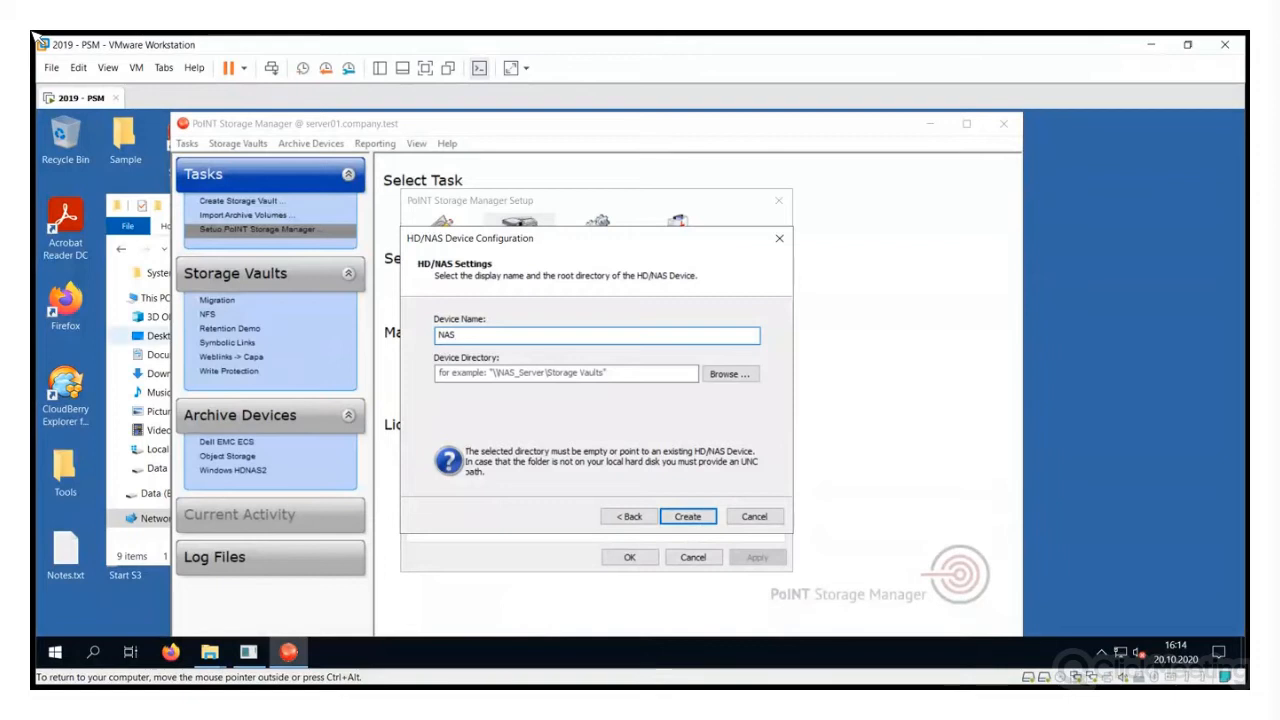
pyautogui.press('Return')
pyautogui.moveTo(209, 652)
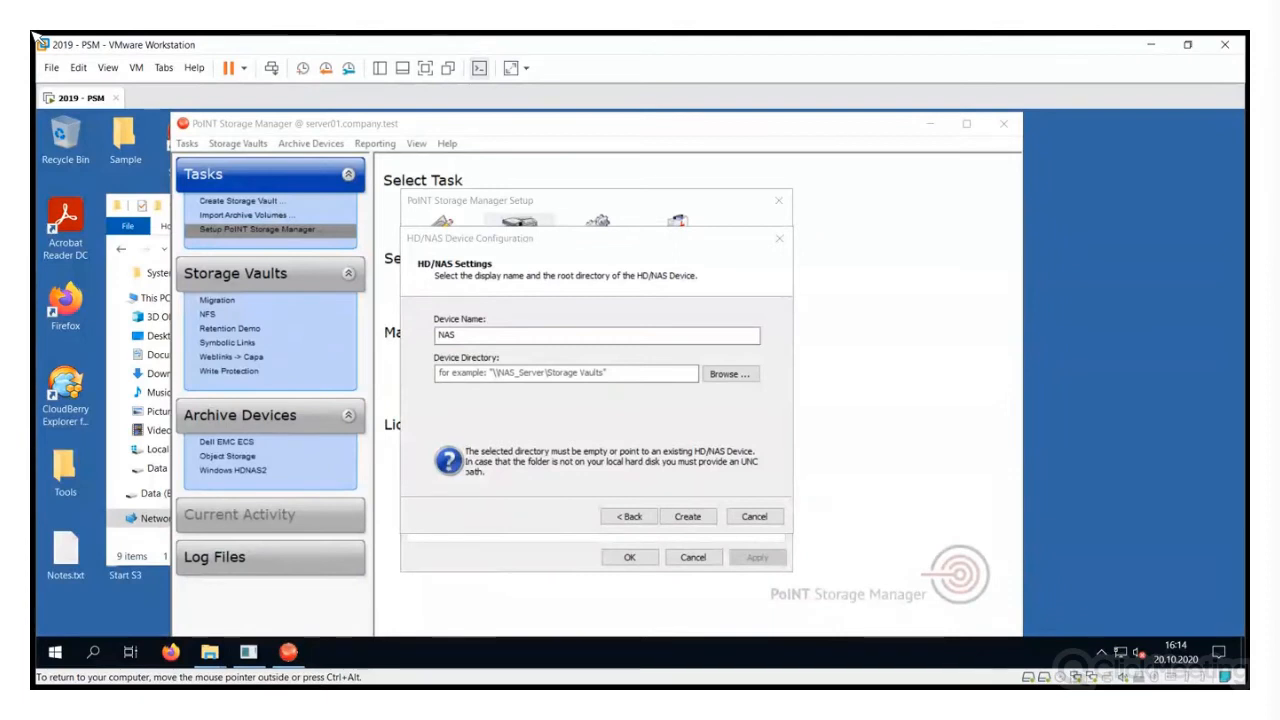
pyautogui.click(288, 652)
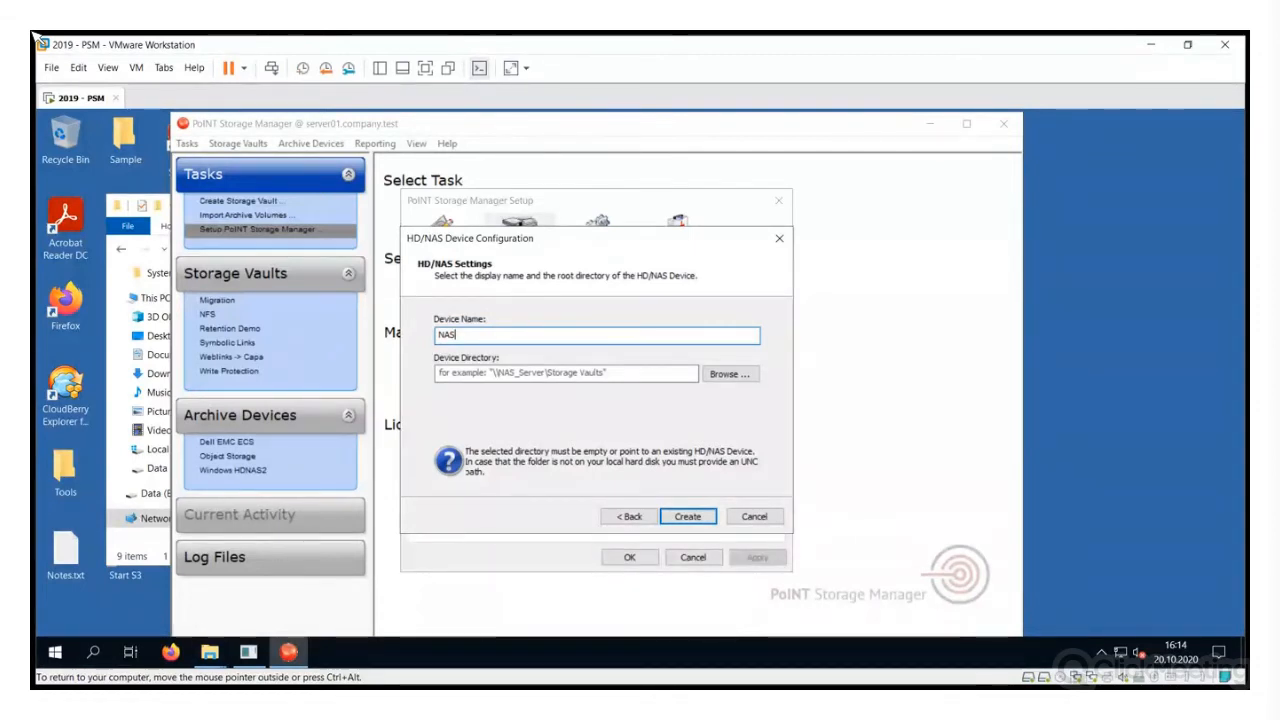
pyautogui.press('super+e')
pyautogui.click(184, 324)
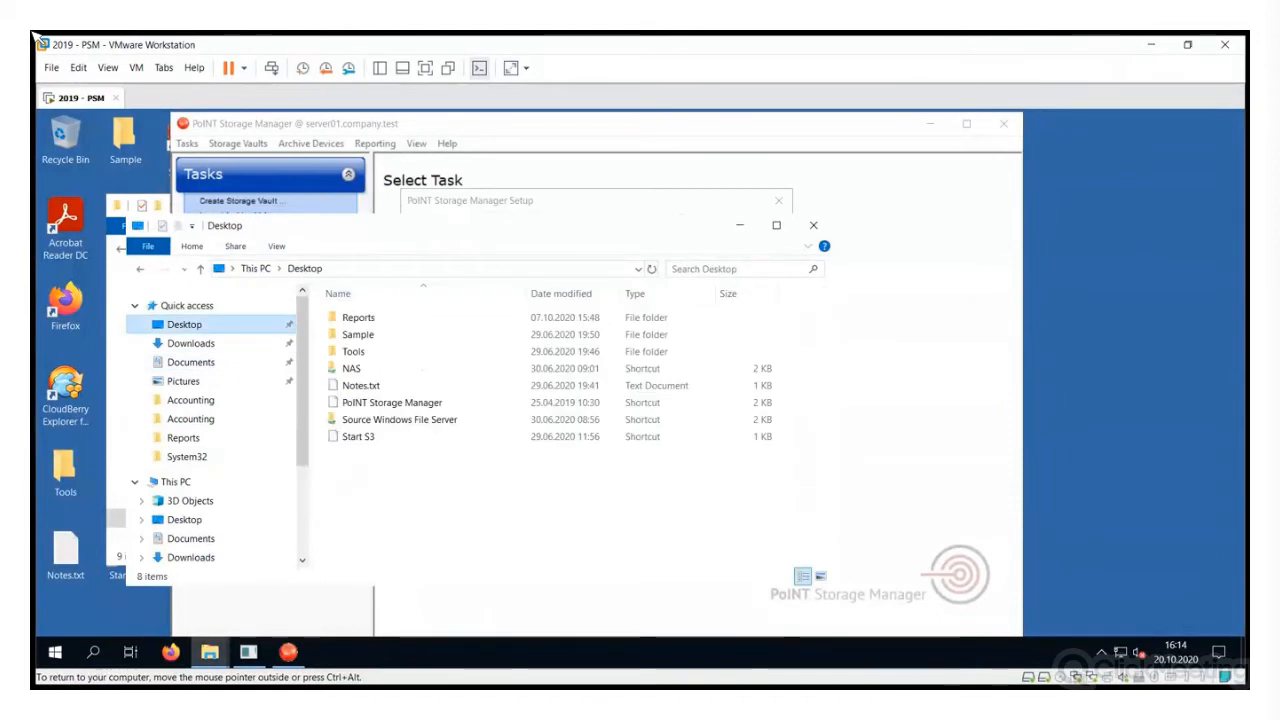
# Create the NAS device on directory \\server01.company.test\data, using the Storage Agent Account
pyautogui.doubleClick(351, 368)
pyautogui.hotkey('alt', 'd')
pyautogui.hotkey('ctrl', 'c')
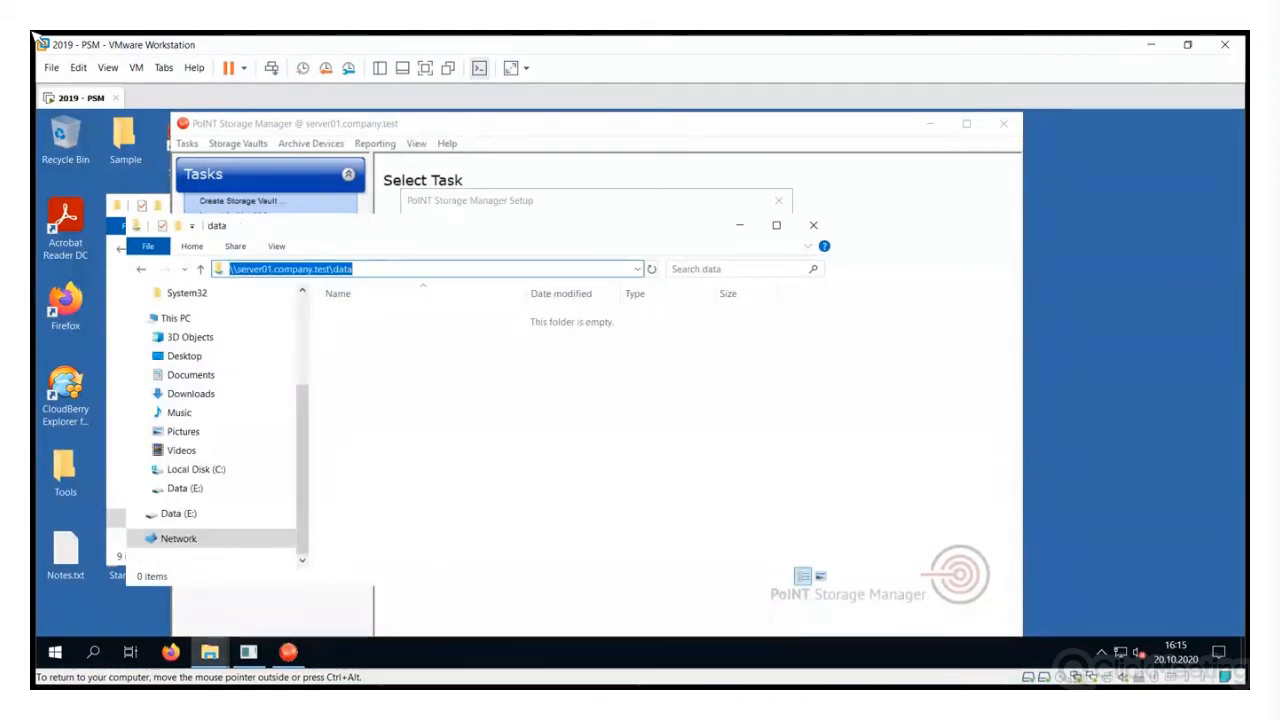
pyautogui.hotkey('alt', 'Tab')
pyautogui.click(566, 373)
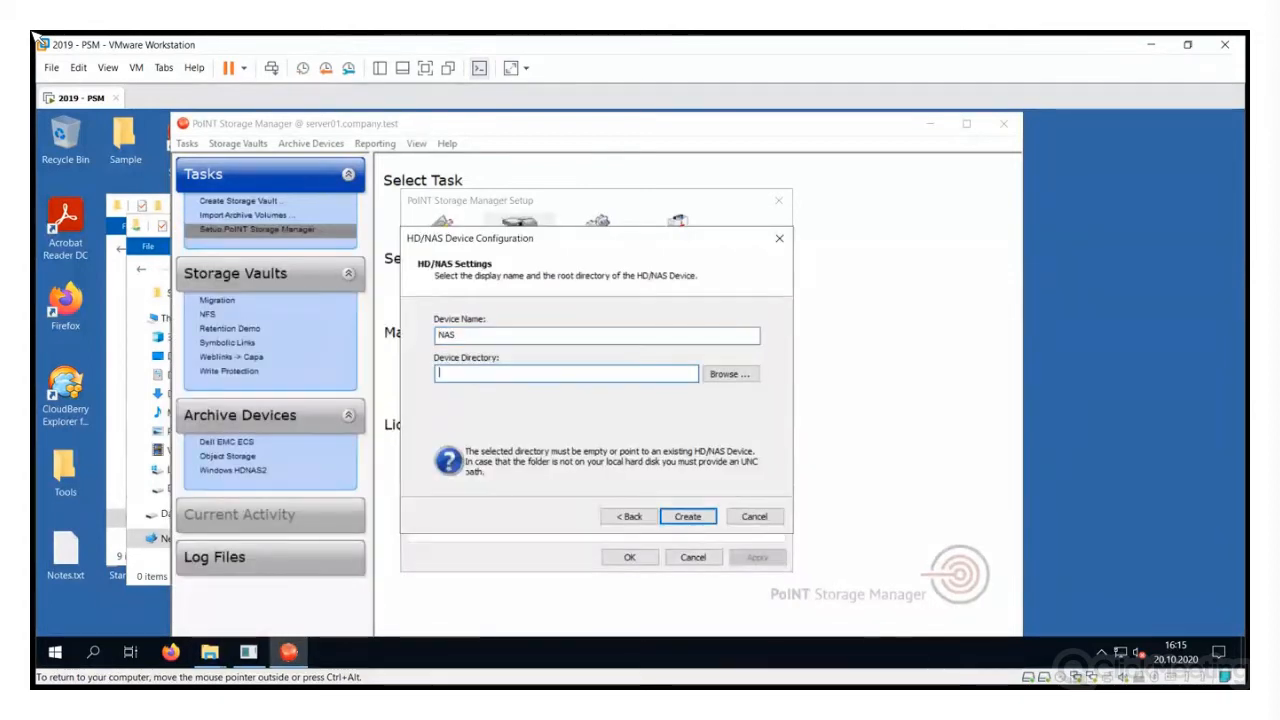
pyautogui.hotkey('ctrl', 'v')
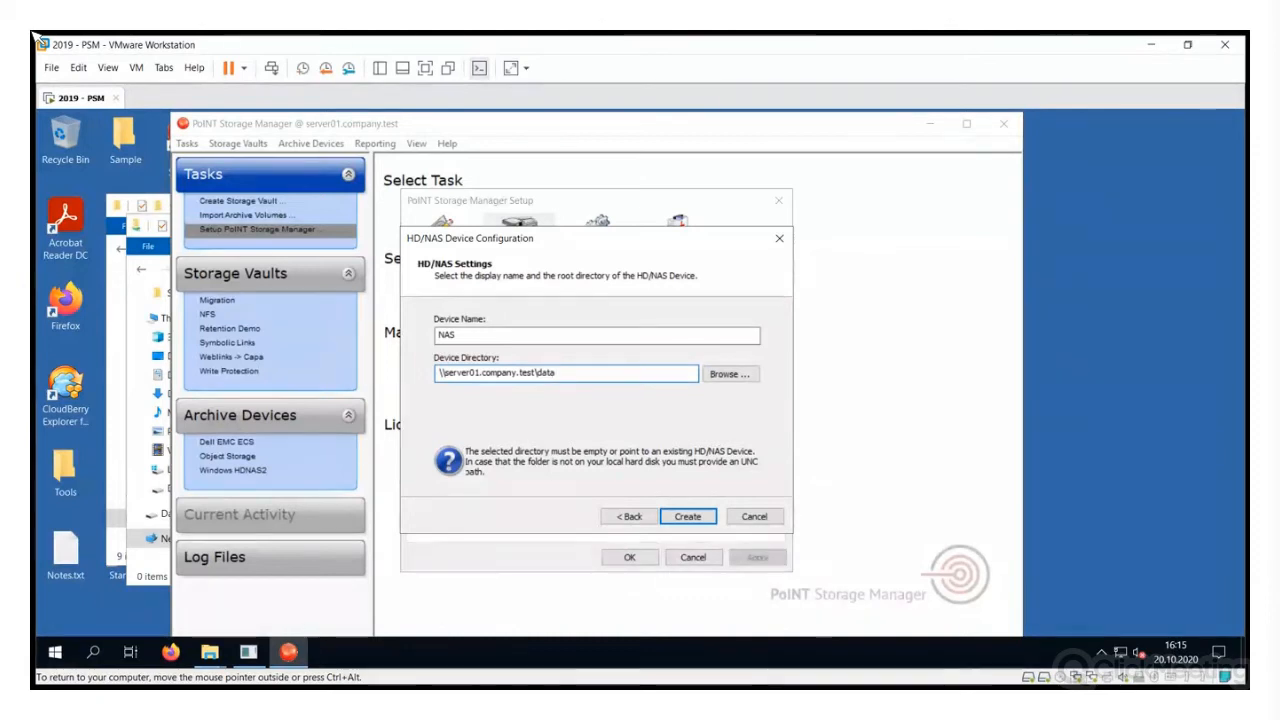
pyautogui.press('Return')
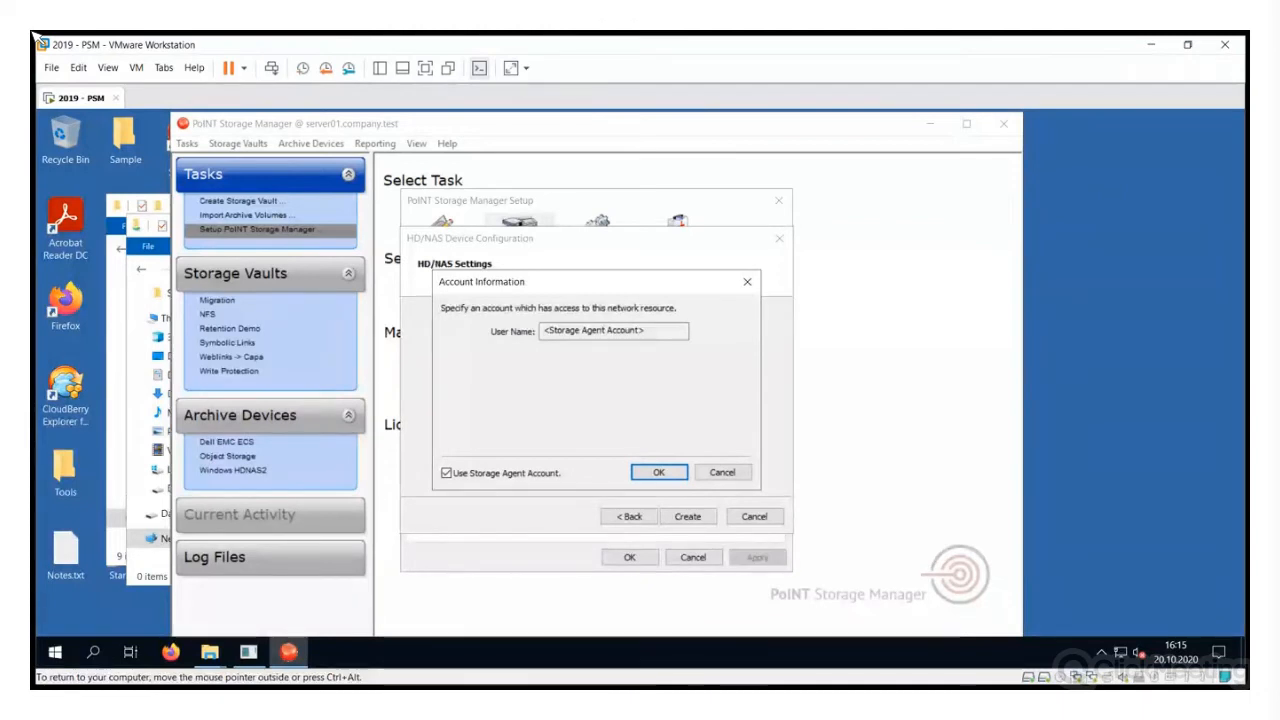
pyautogui.press('Return')
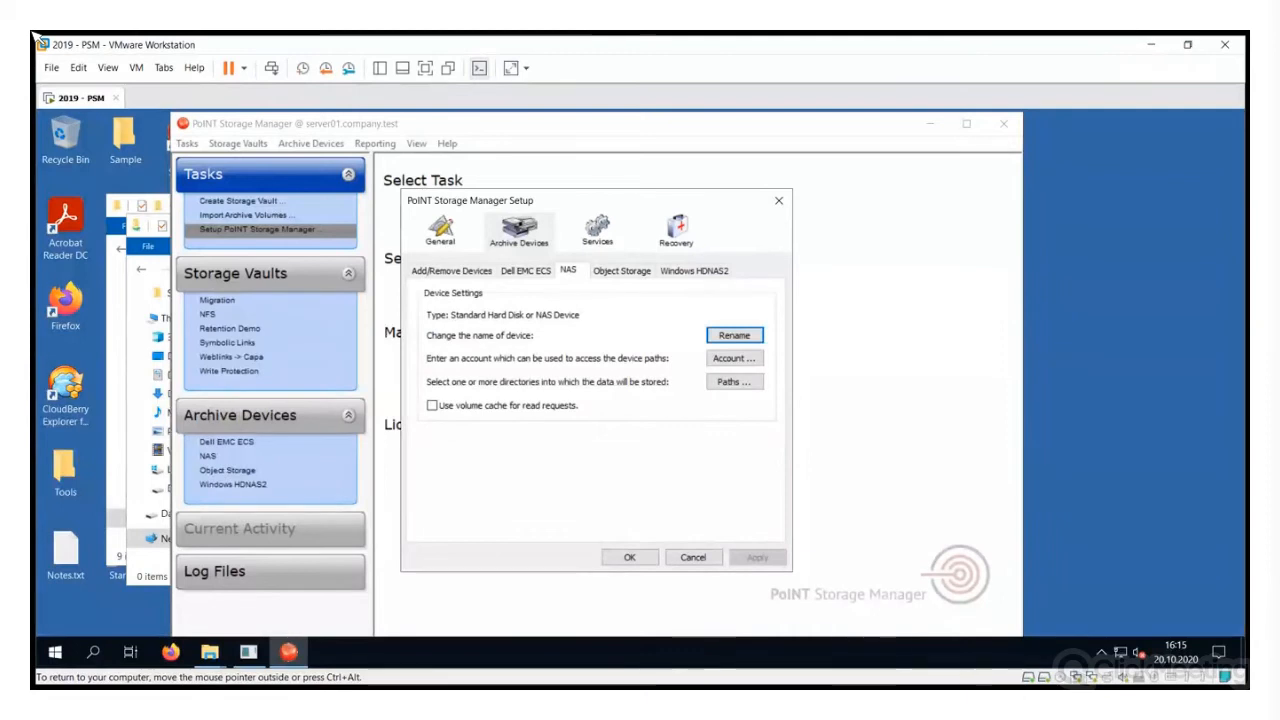
# Close the setup with OK so NAS appears beside Dell EMC ECS in the archive devices
pyautogui.click(629, 557)
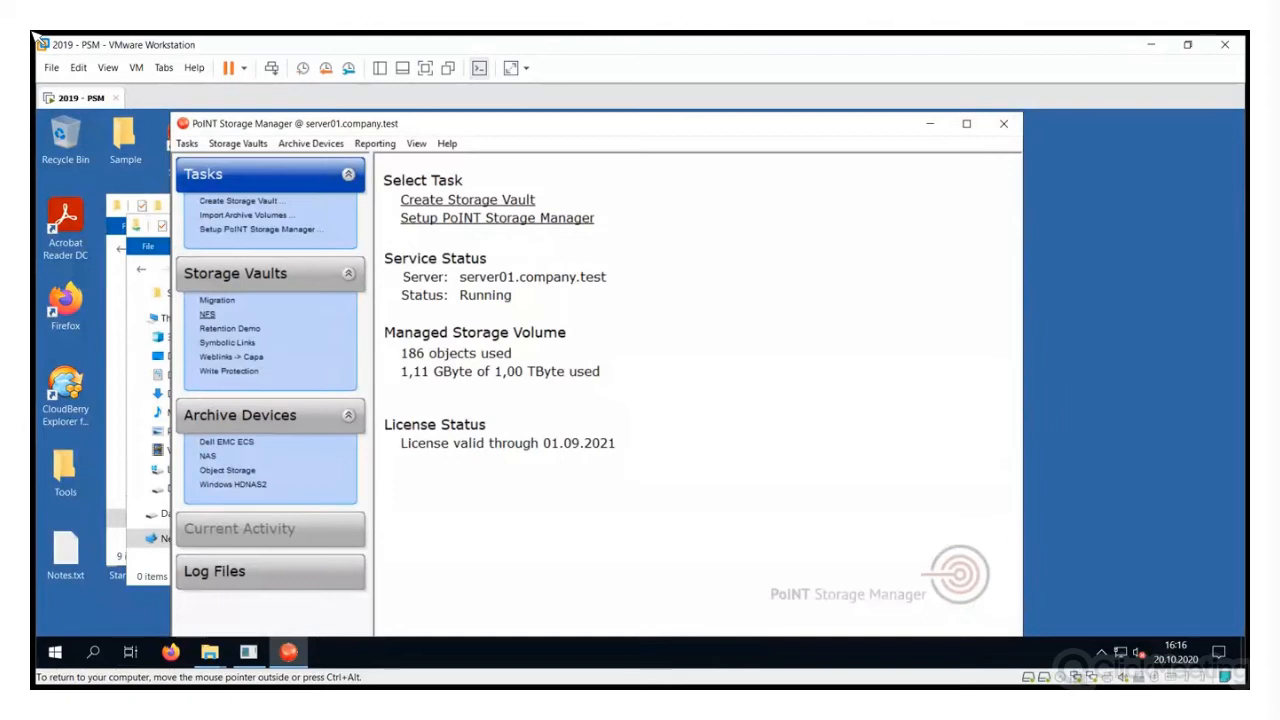
# Create a new storage vault named 'Archive Windows to NAS' with PoINT TAFS as its data source type
pyautogui.click(238, 143)
pyautogui.click(276, 161)
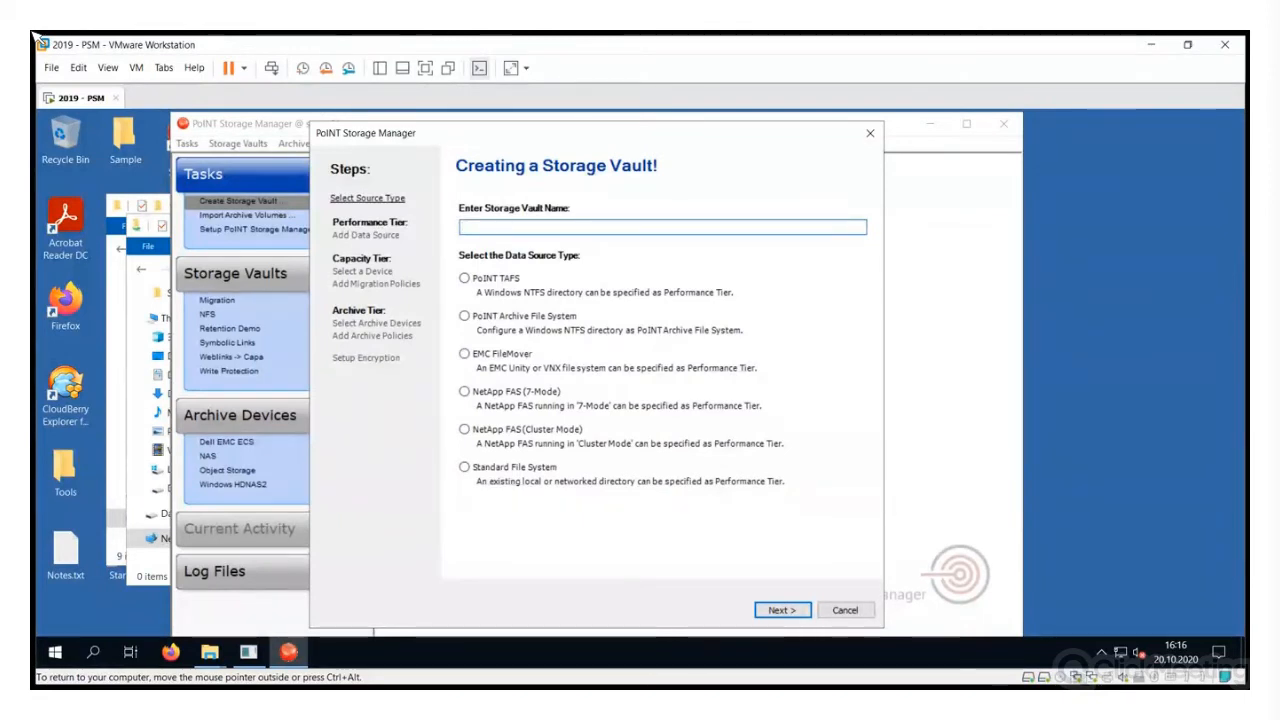
pyautogui.write('W')
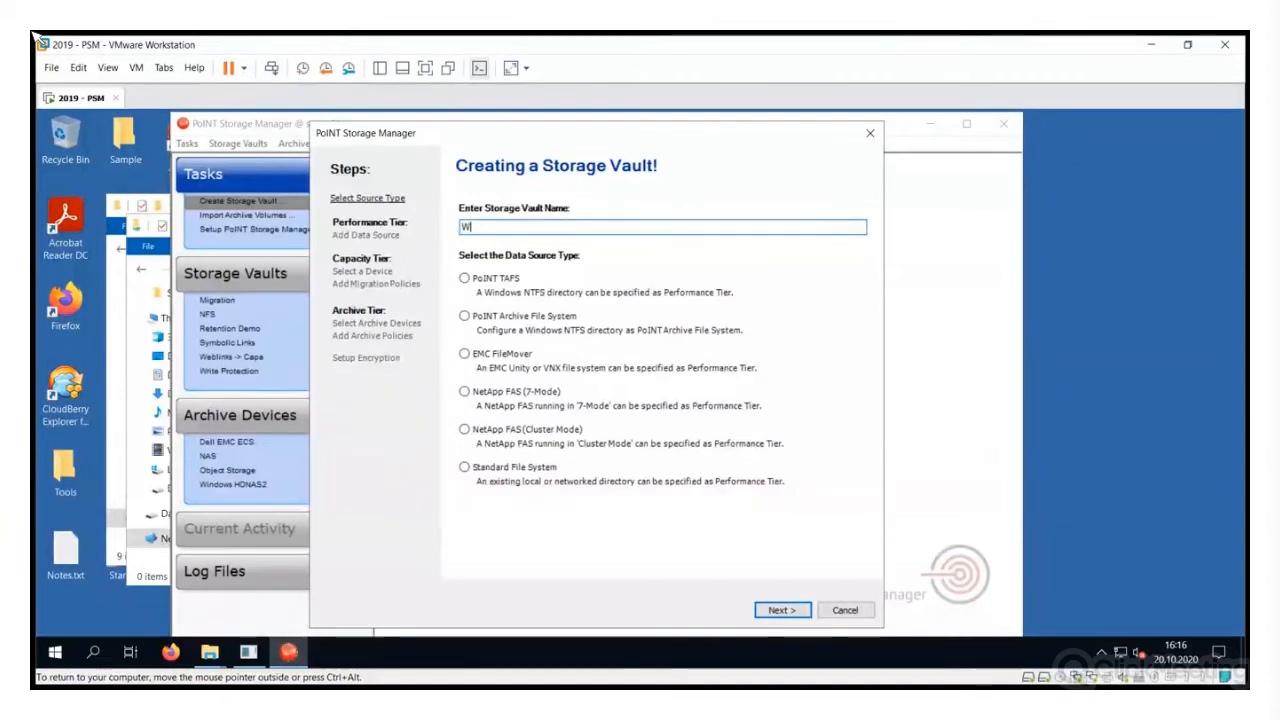
pyautogui.write('indows to NAS')
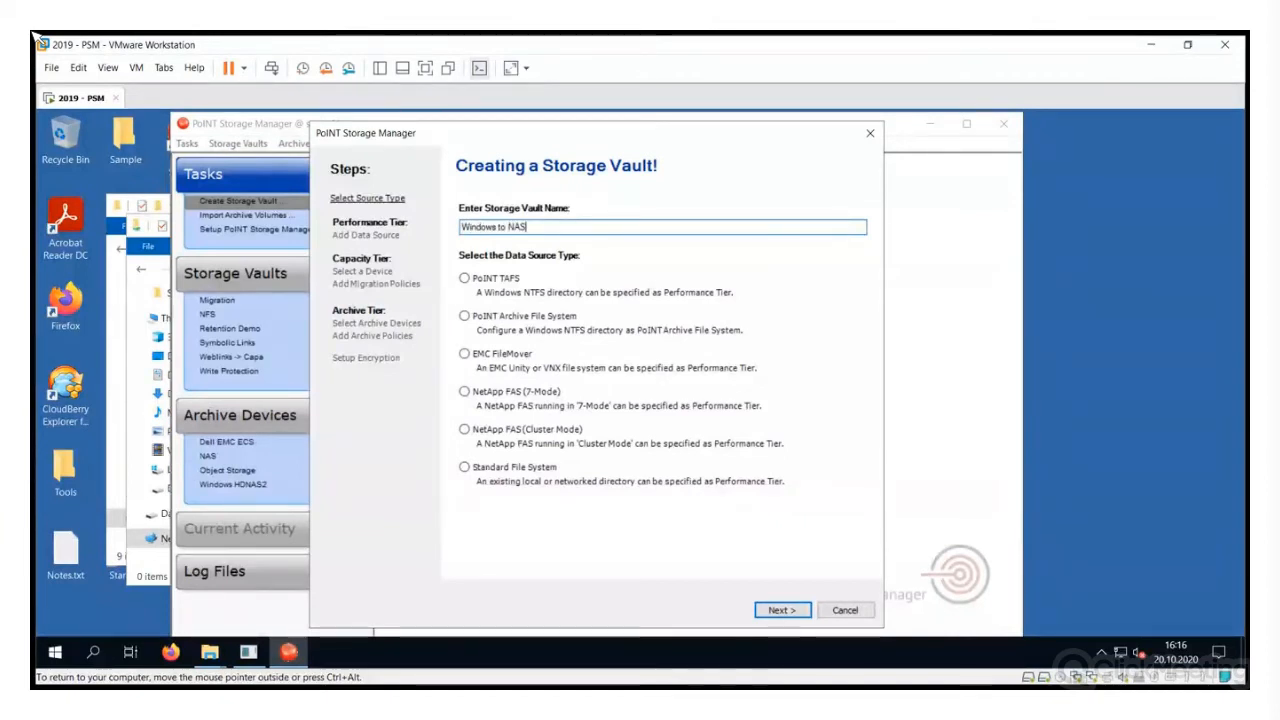
pyautogui.press('Home')
pyautogui.write('Archive')
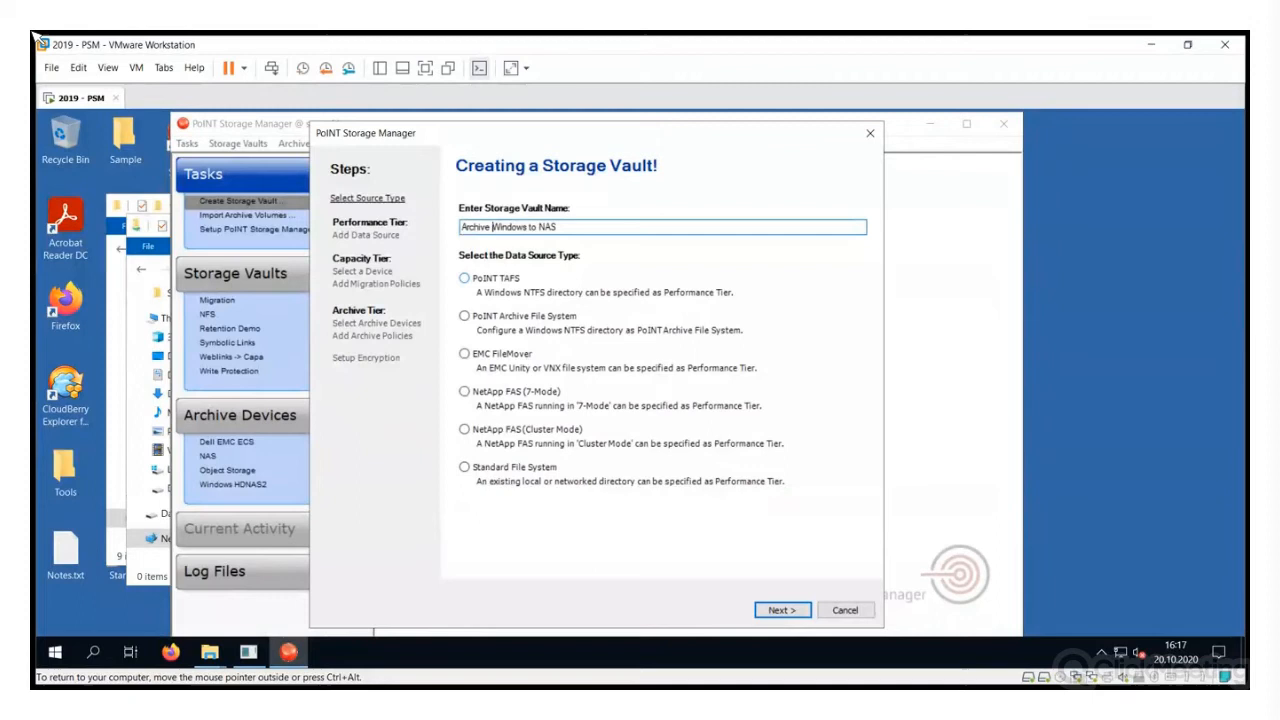
pyautogui.click(464, 278)
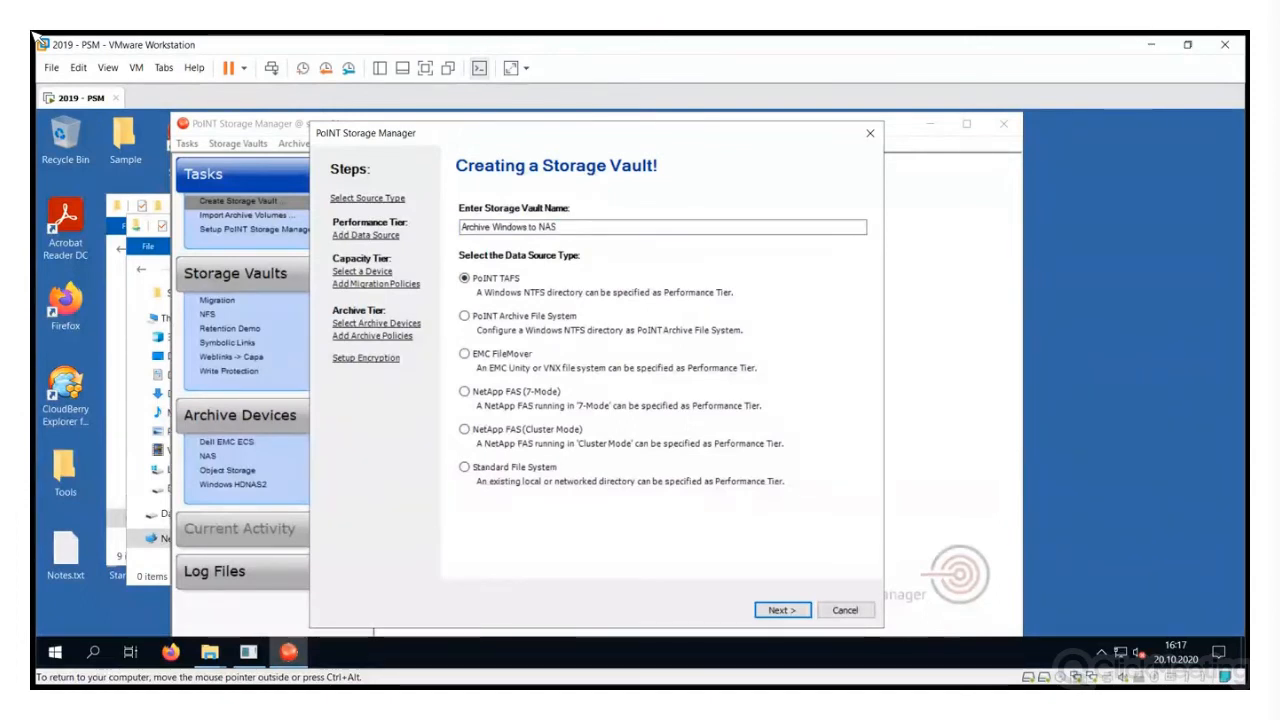
pyautogui.press('Return')
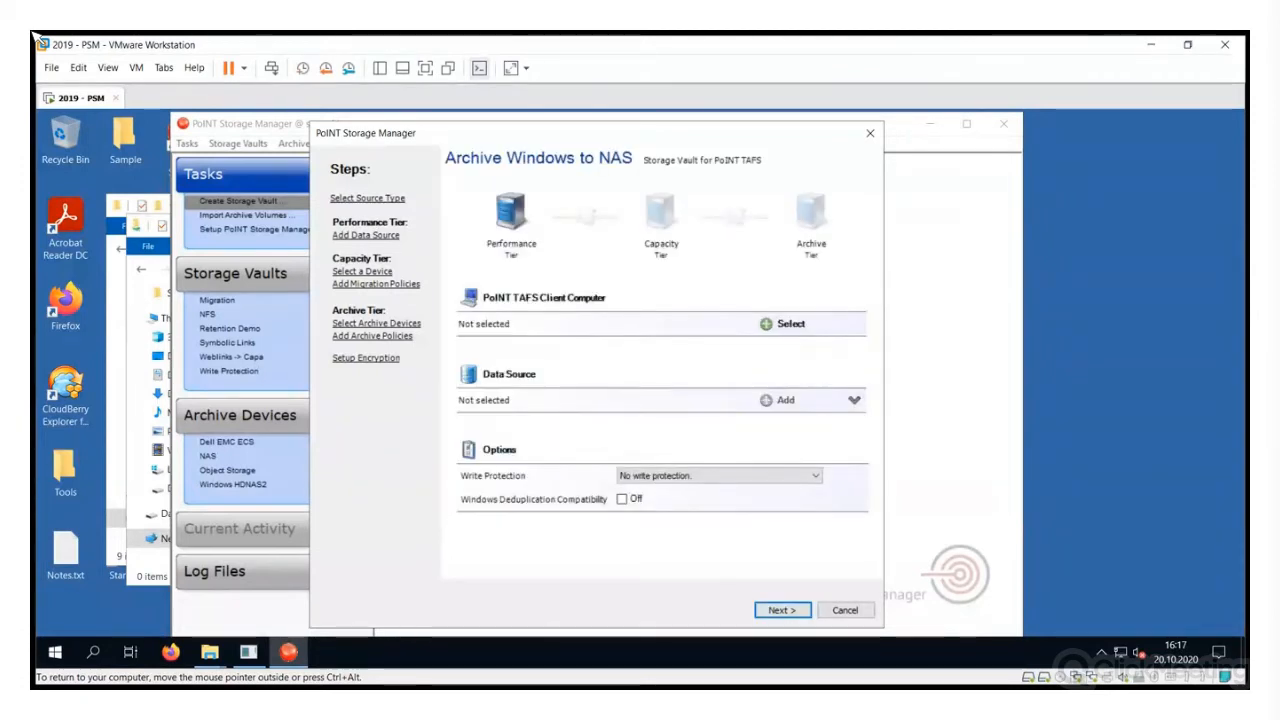
# Set server01.company.test as TAFS client and add the Source_TAFS folder on Data (E:\) as data source
pyautogui.press('Return')
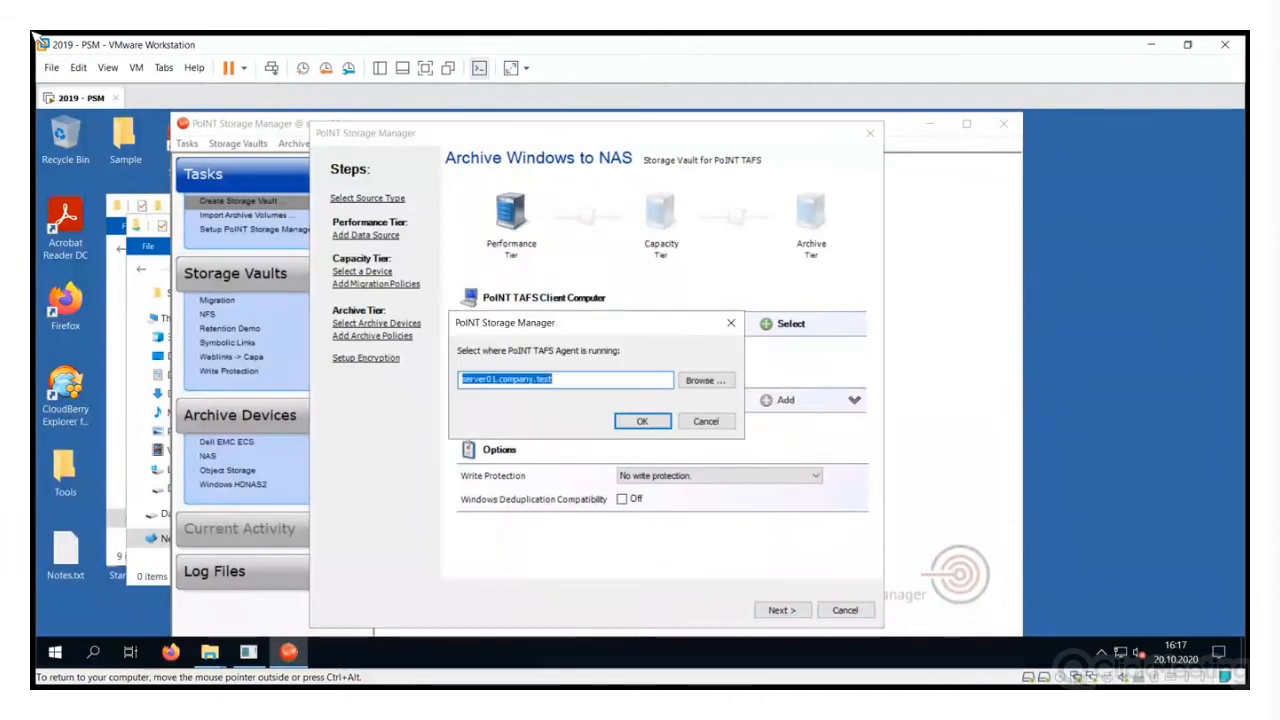
pyautogui.press('Return')
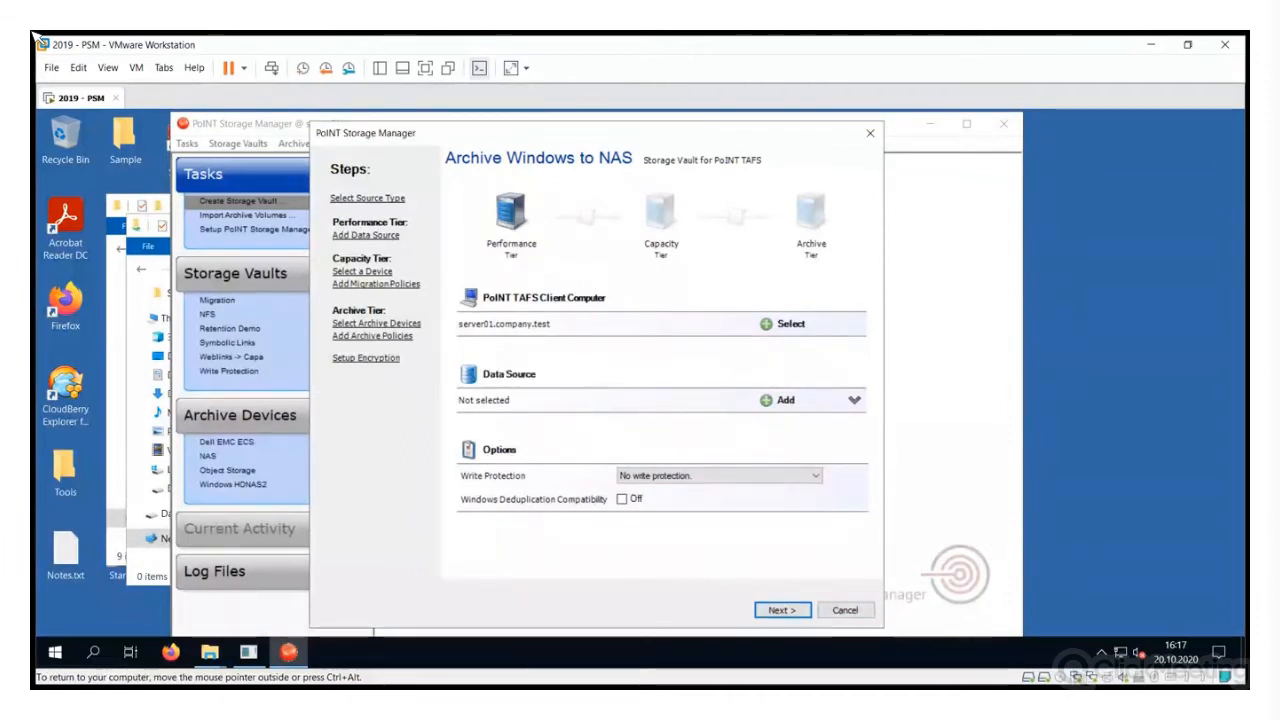
pyautogui.press('Return')
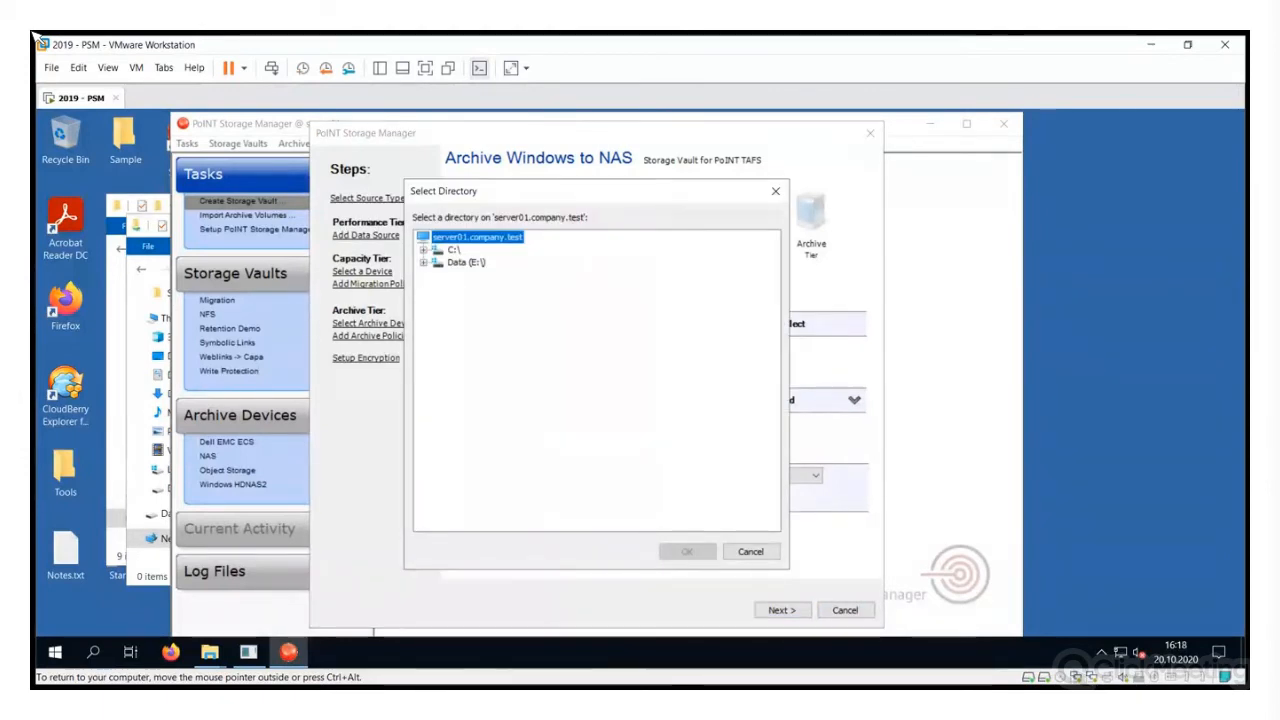
pyautogui.press('Down')
pyautogui.press('Down')
pyautogui.press('Right')
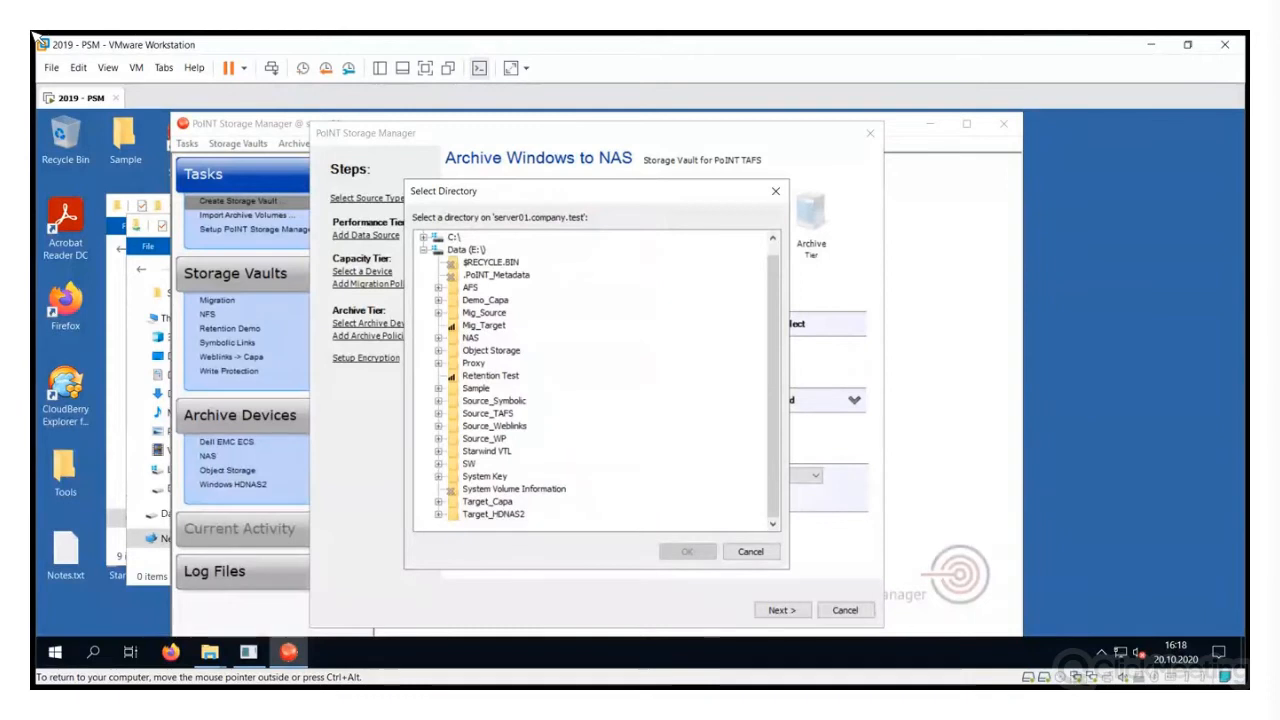
pyautogui.press('Right')
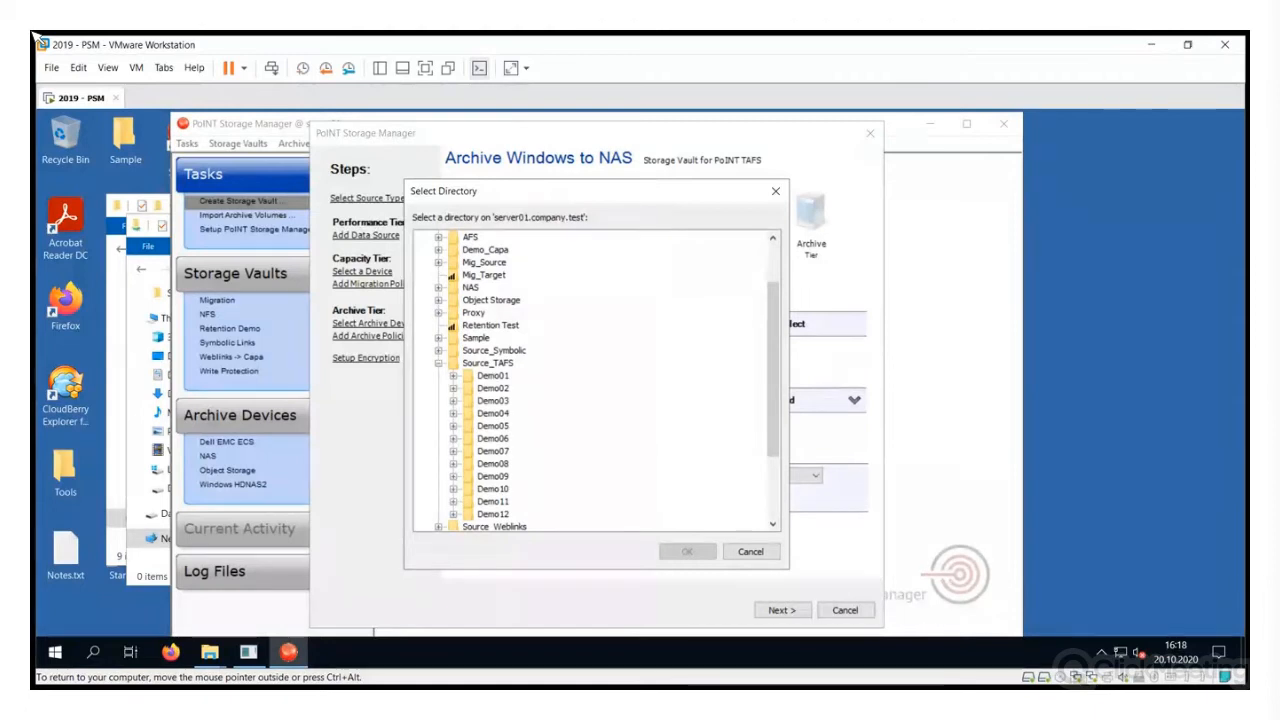
pyautogui.click(488, 362)
pyautogui.press('Return')
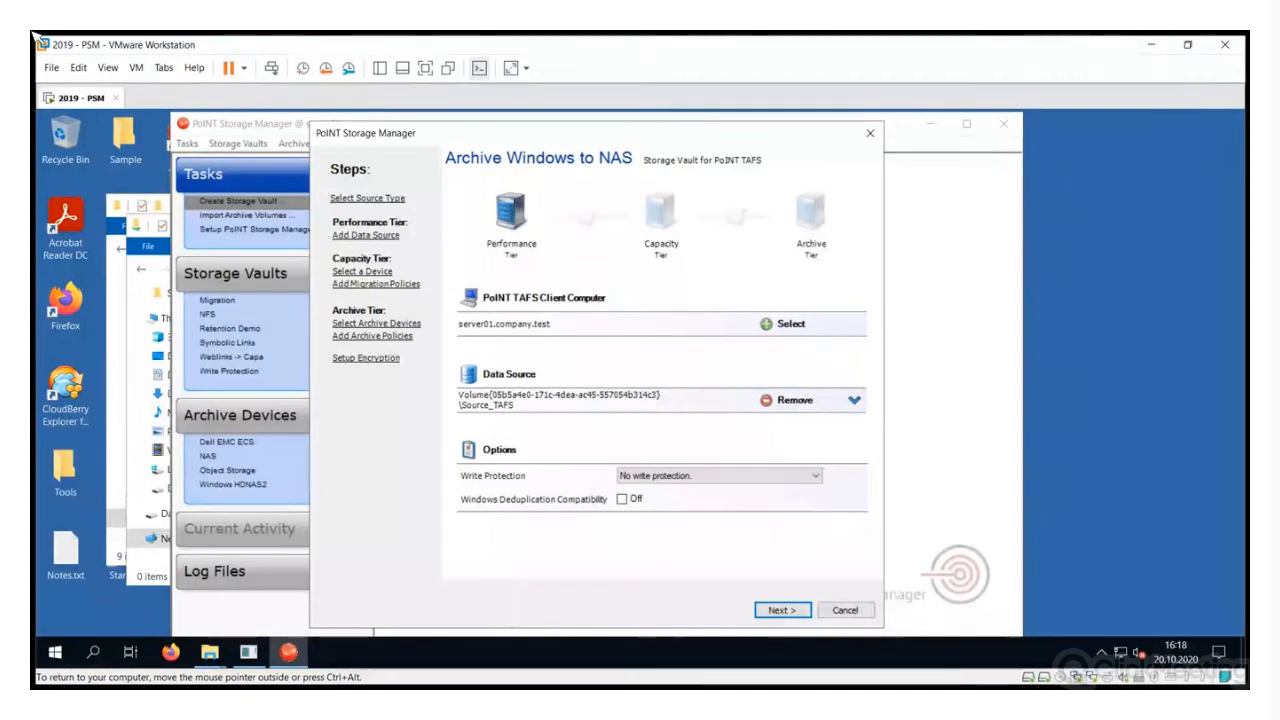
# Add the NAS device as the vault's archive device on the Archive Tier page
pyautogui.press('Return')
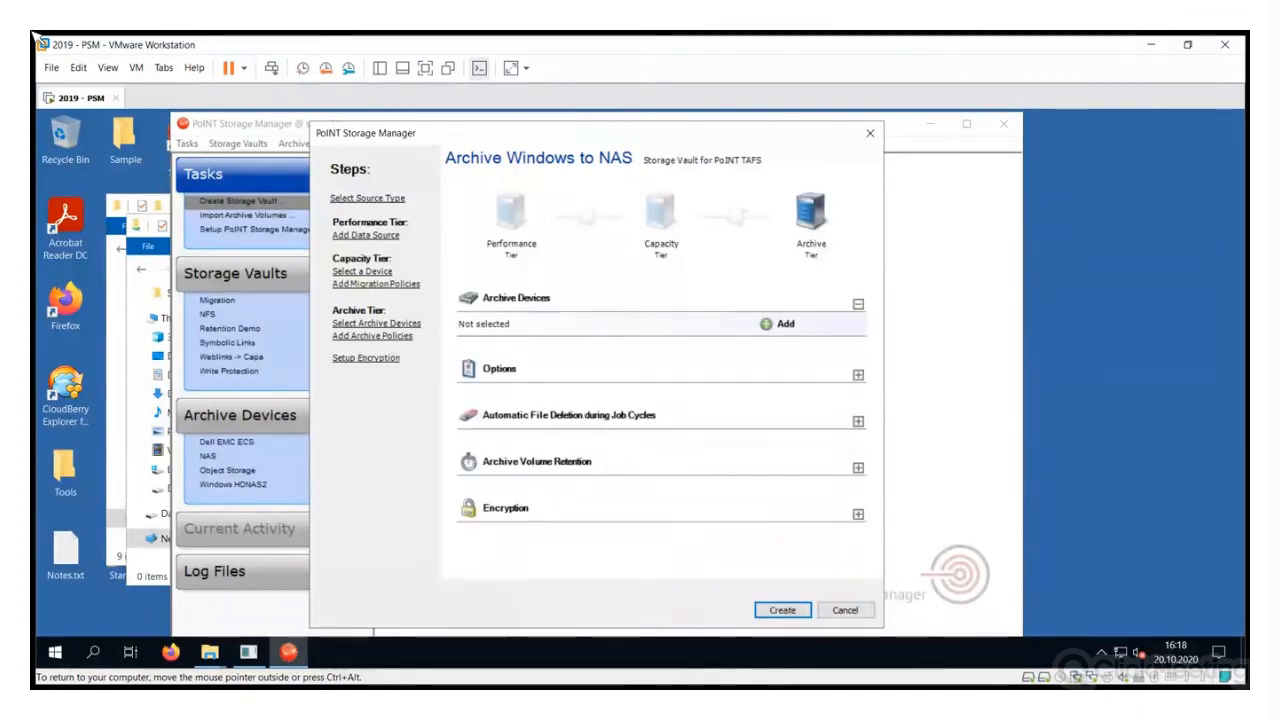
pyautogui.click(785, 324)
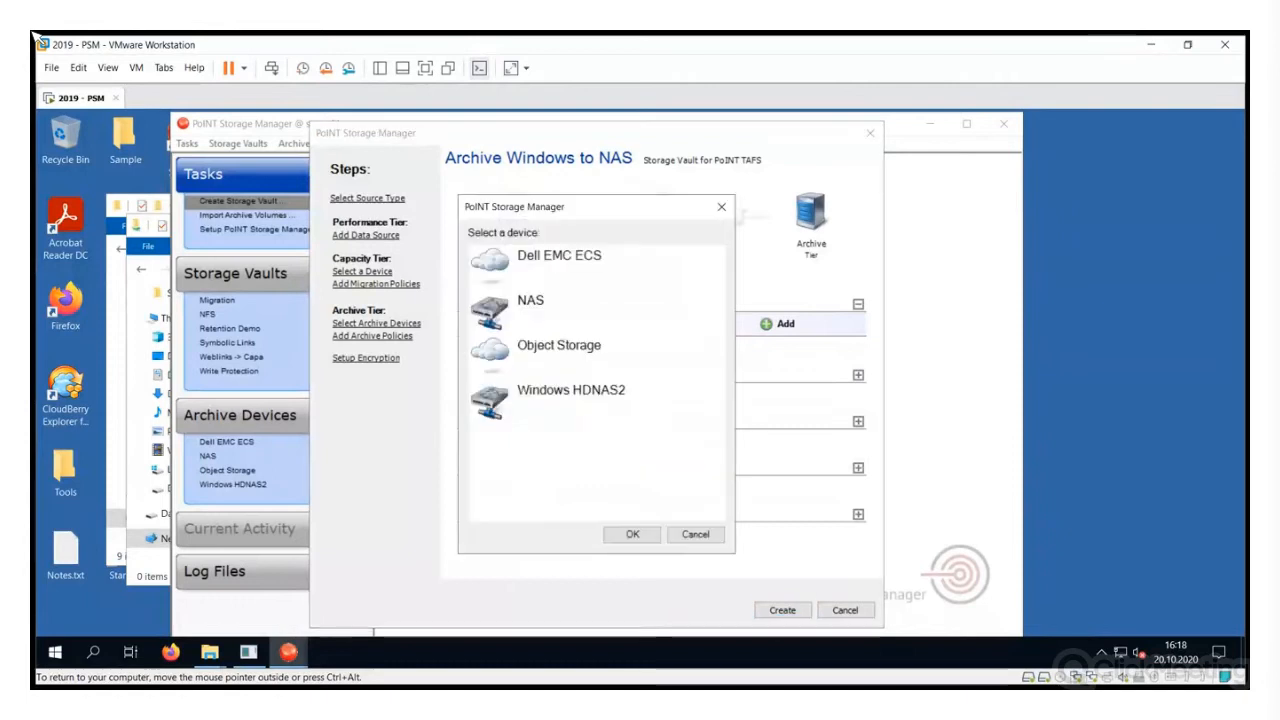
pyautogui.click(560, 312)
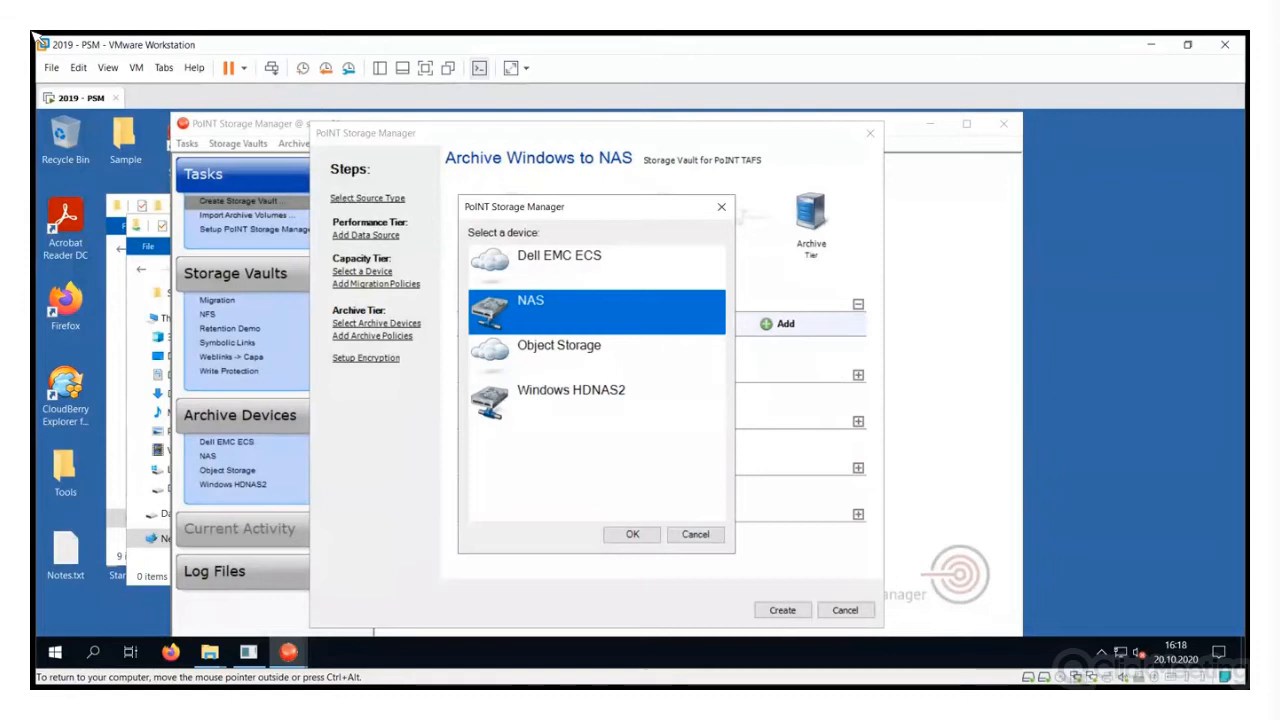
pyautogui.click(632, 534)
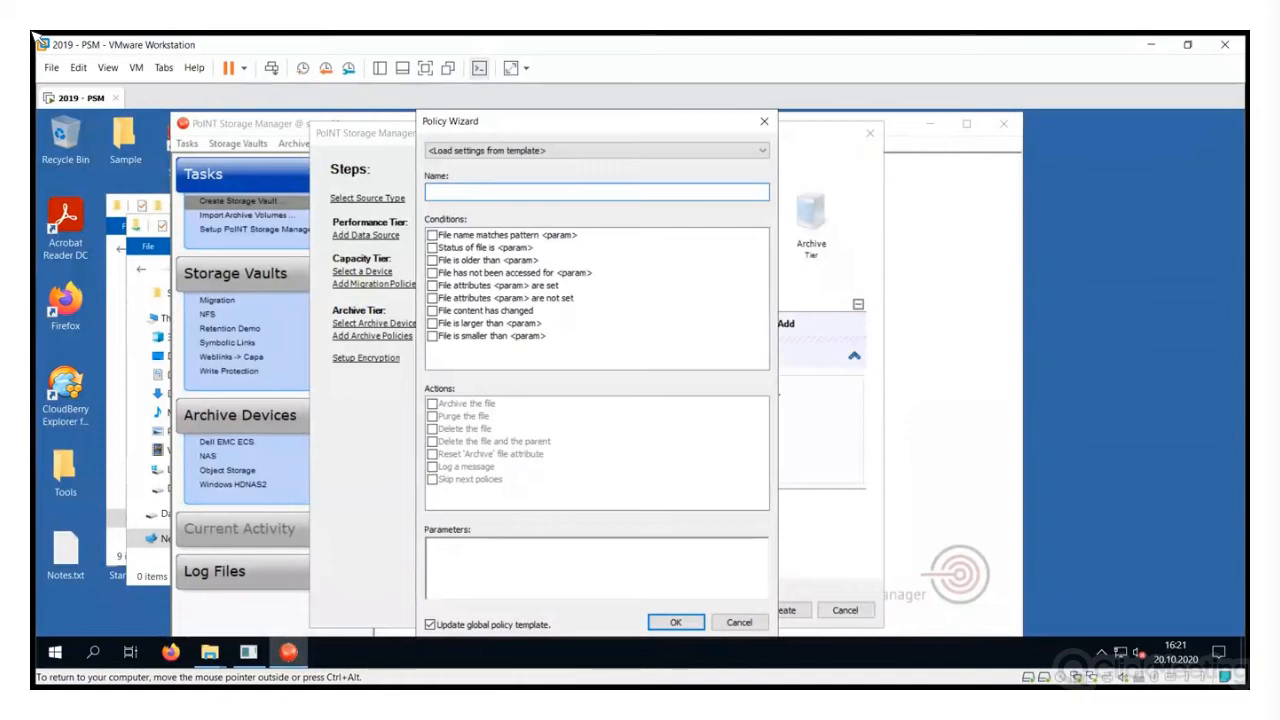
# Name the policy 'Archive all' and add a file-older-than-30-days condition
pyautogui.write('chive all')
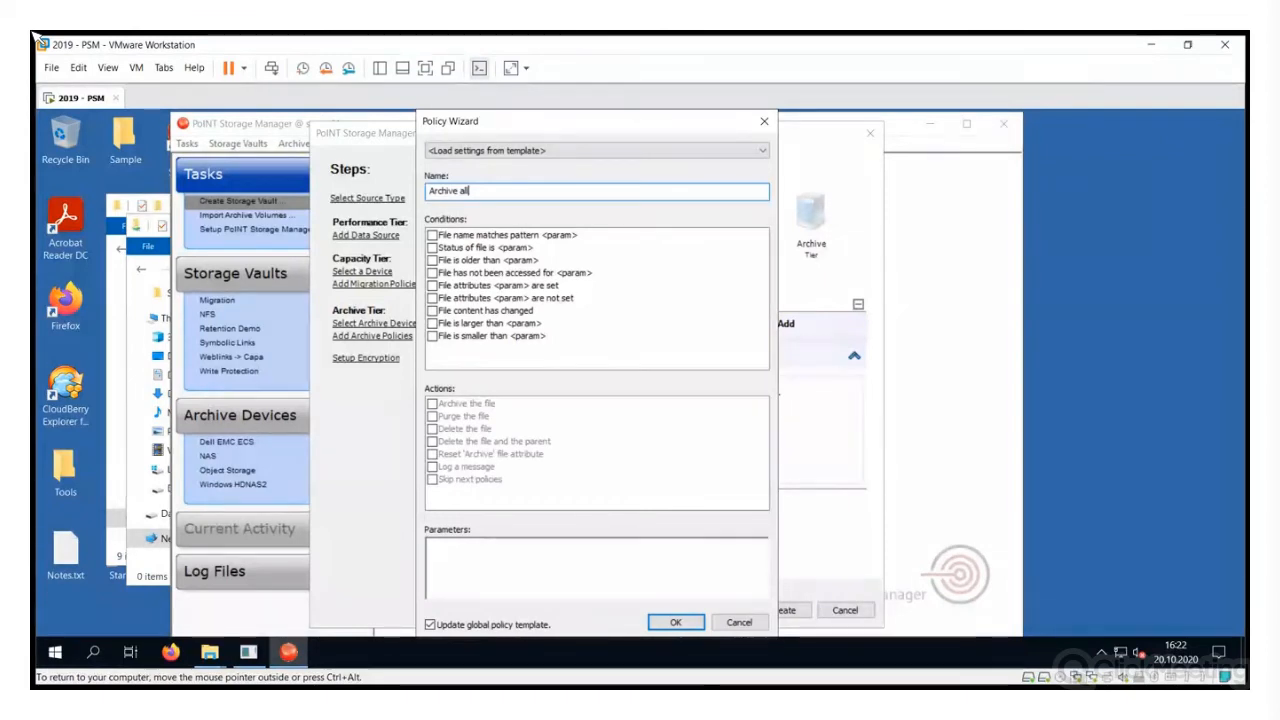
pyautogui.click(432, 260)
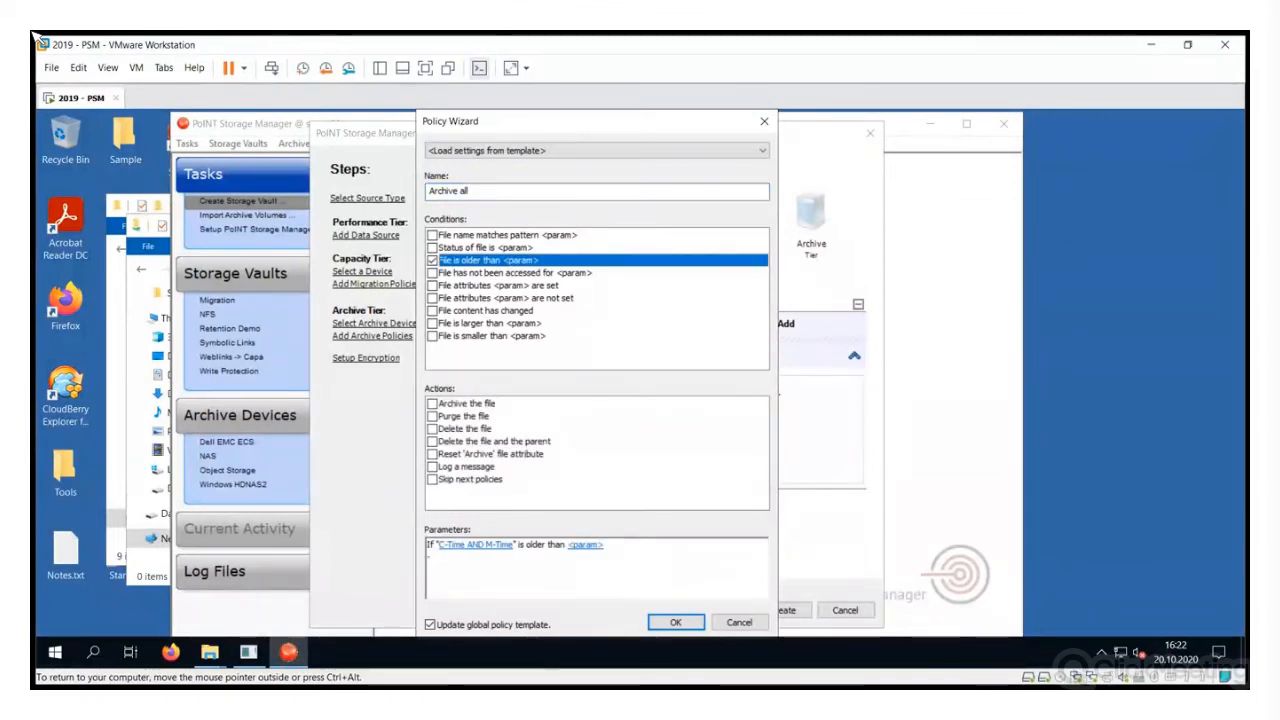
pyautogui.click(474, 544)
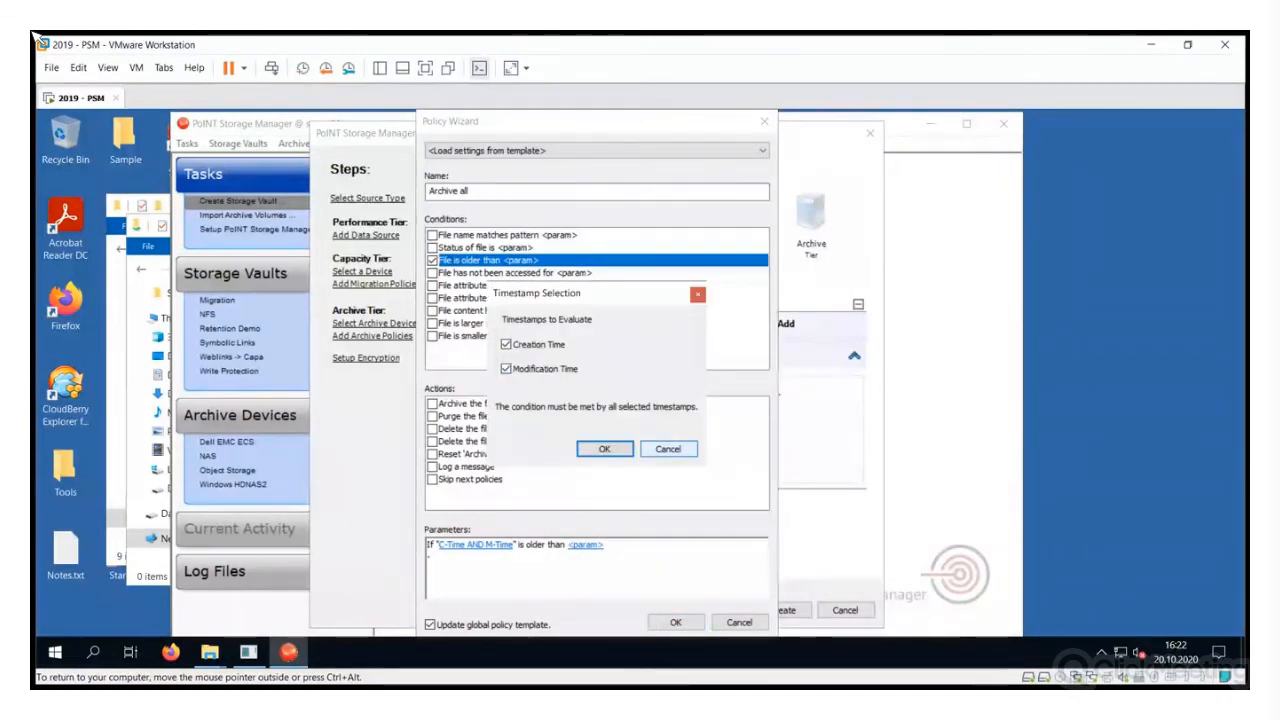
pyautogui.press('Return')
pyautogui.write('30 days [days')
pyautogui.press('Return')
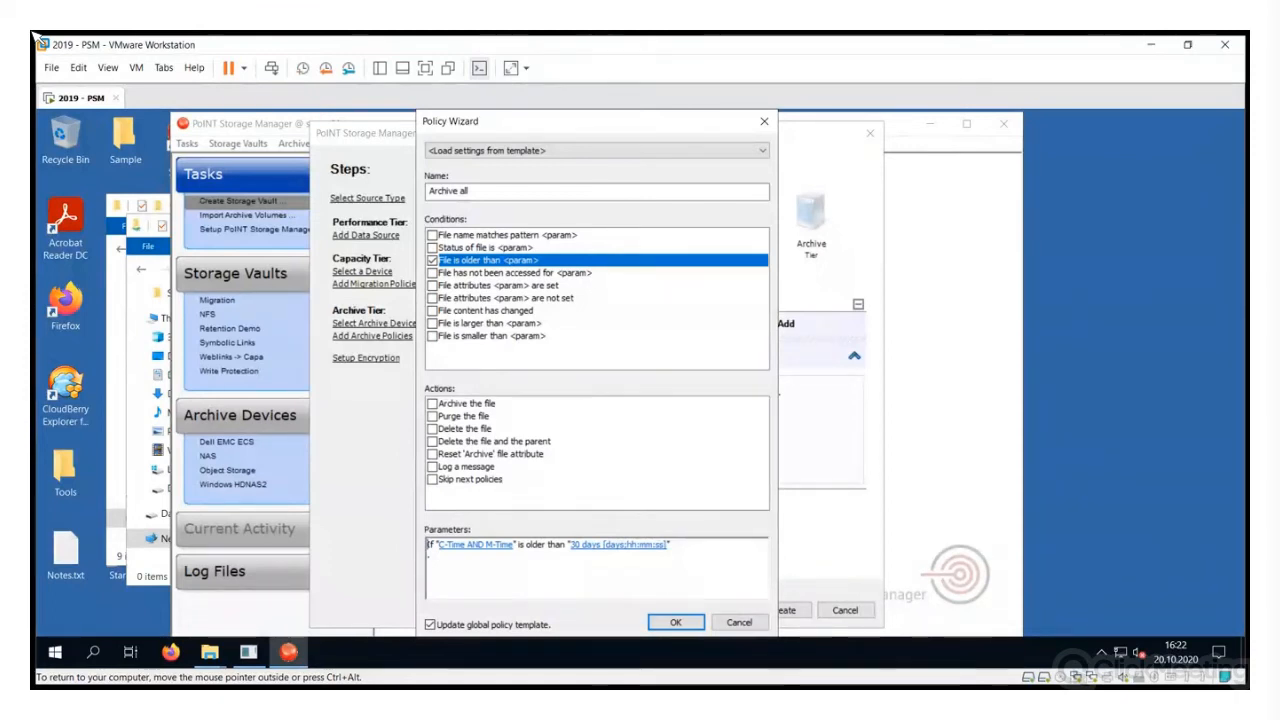
# Add a file-larger-than 8,00 KByte condition and make the policy archive matching files
pyautogui.click(432, 323)
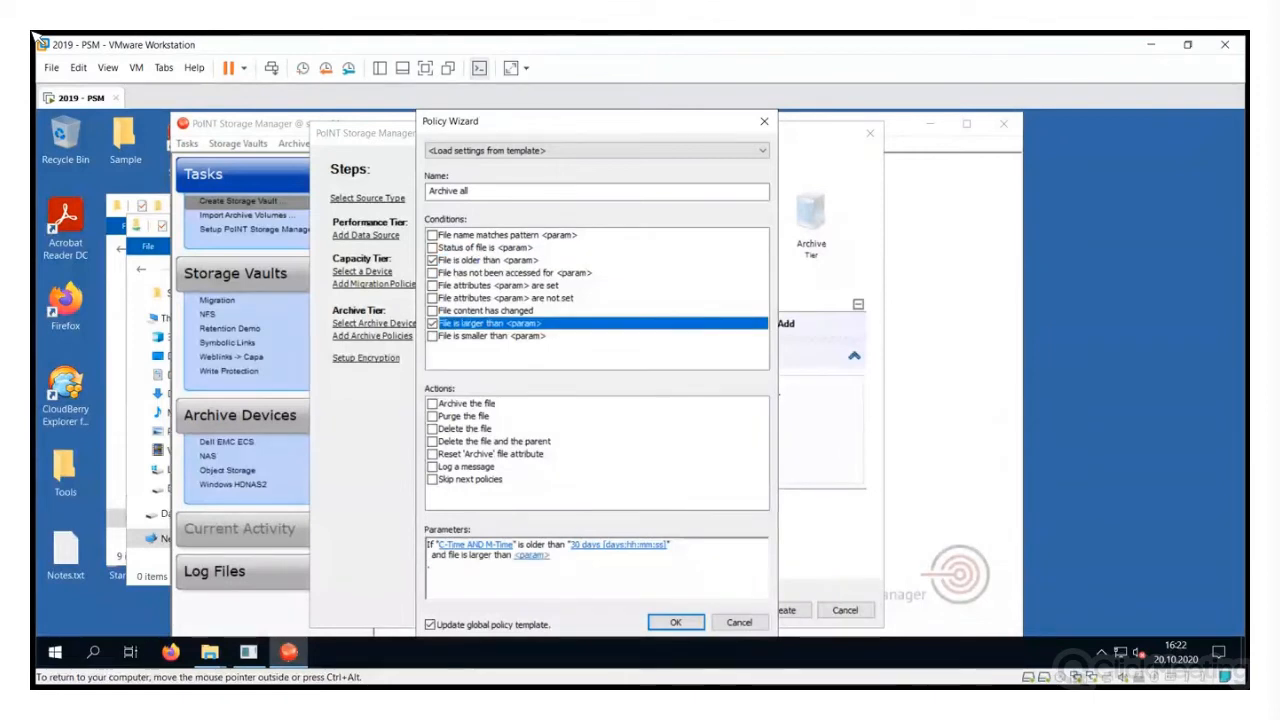
pyautogui.click(532, 555)
pyautogui.press('Home')
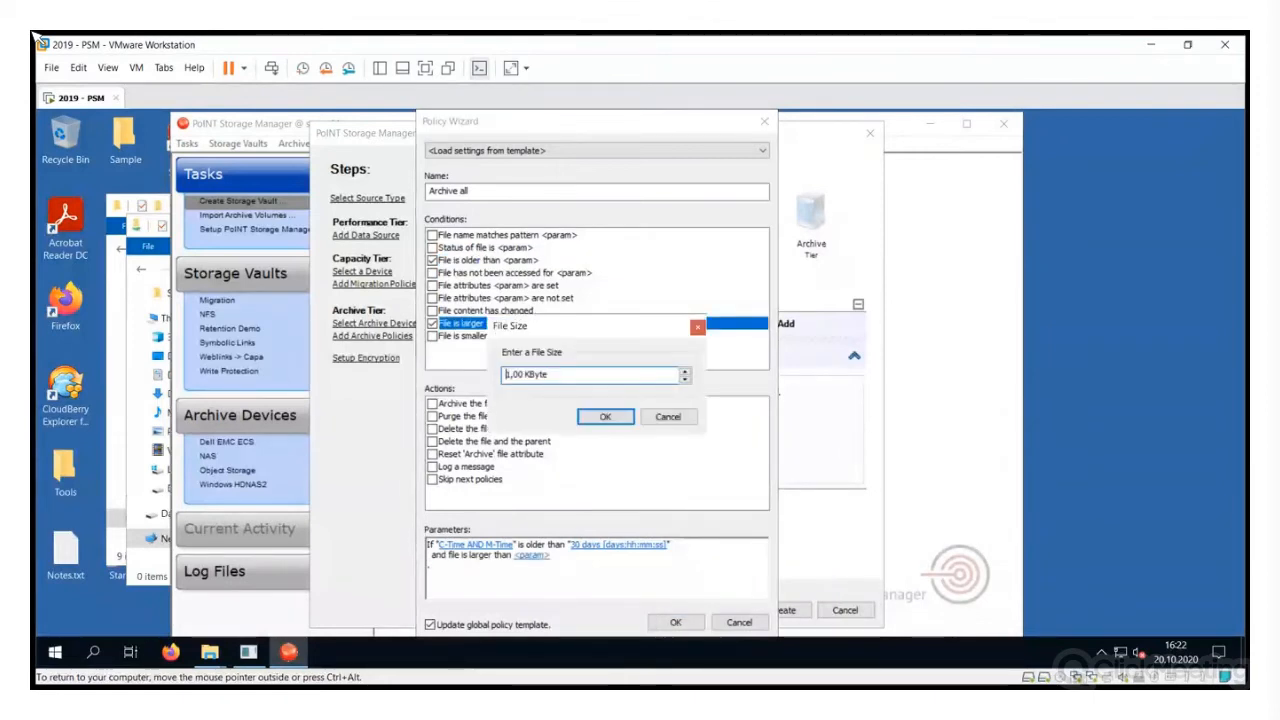
pyautogui.press('Delete')
pyautogui.press('Delete')
pyautogui.write('8,')
pyautogui.press('Return')
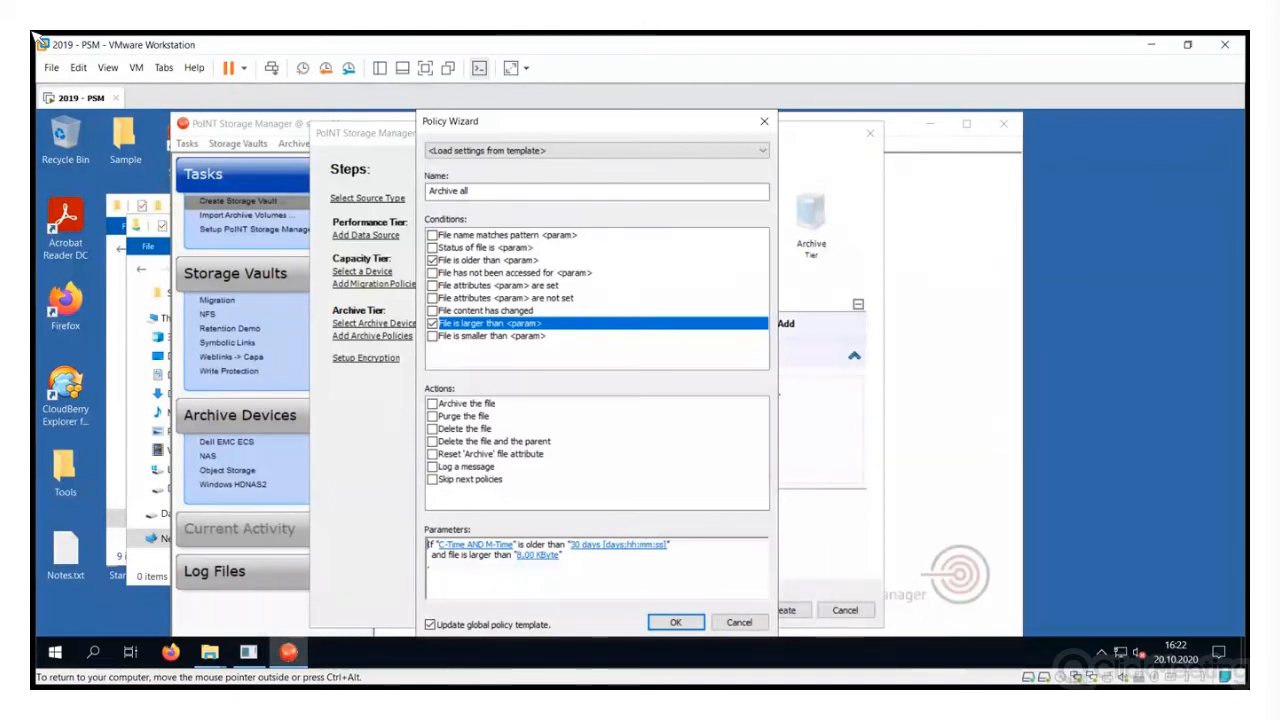
pyautogui.click(432, 403)
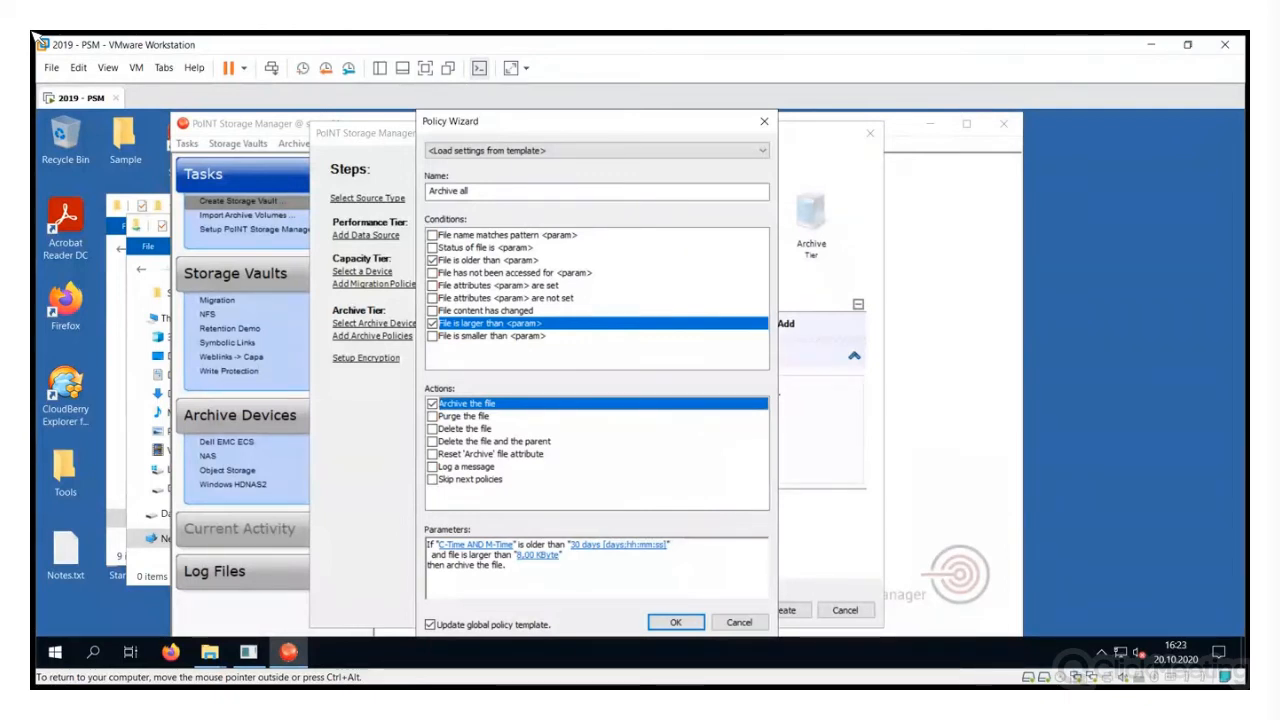
# Replace the age and size conditions with file status New/Changed, add purging, and save the policy
pyautogui.click(432, 323)
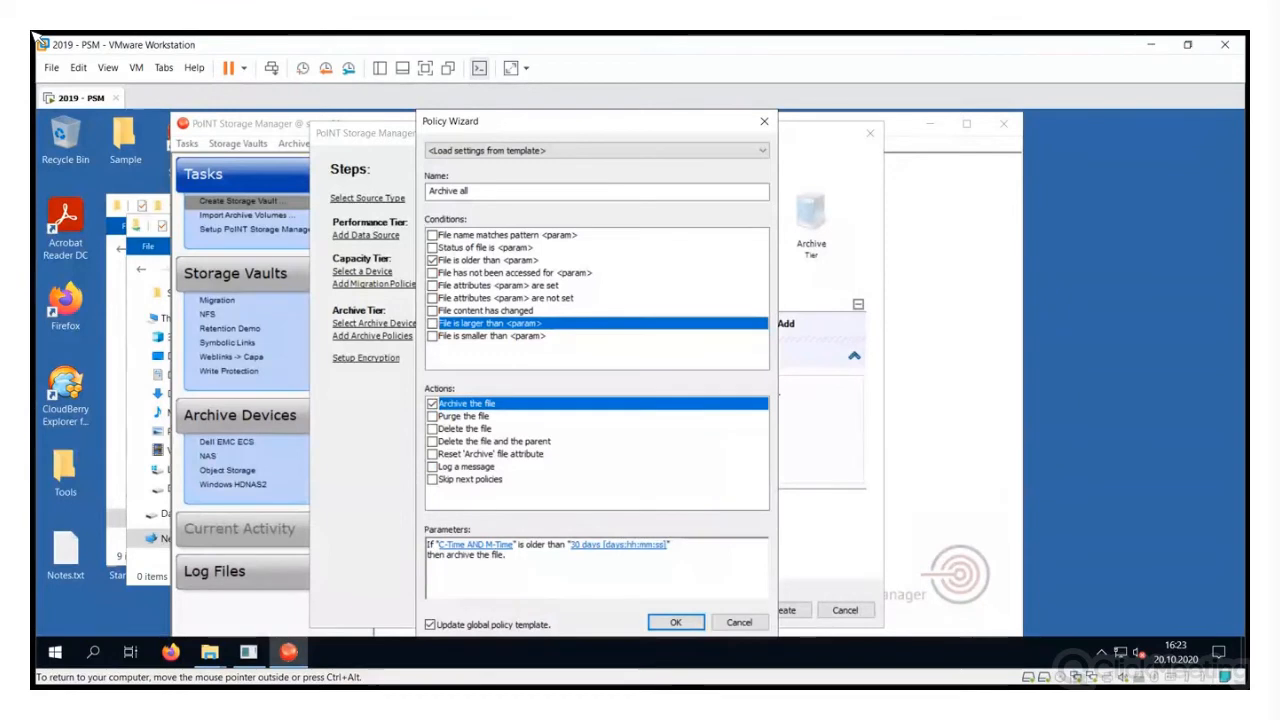
pyautogui.click(432, 260)
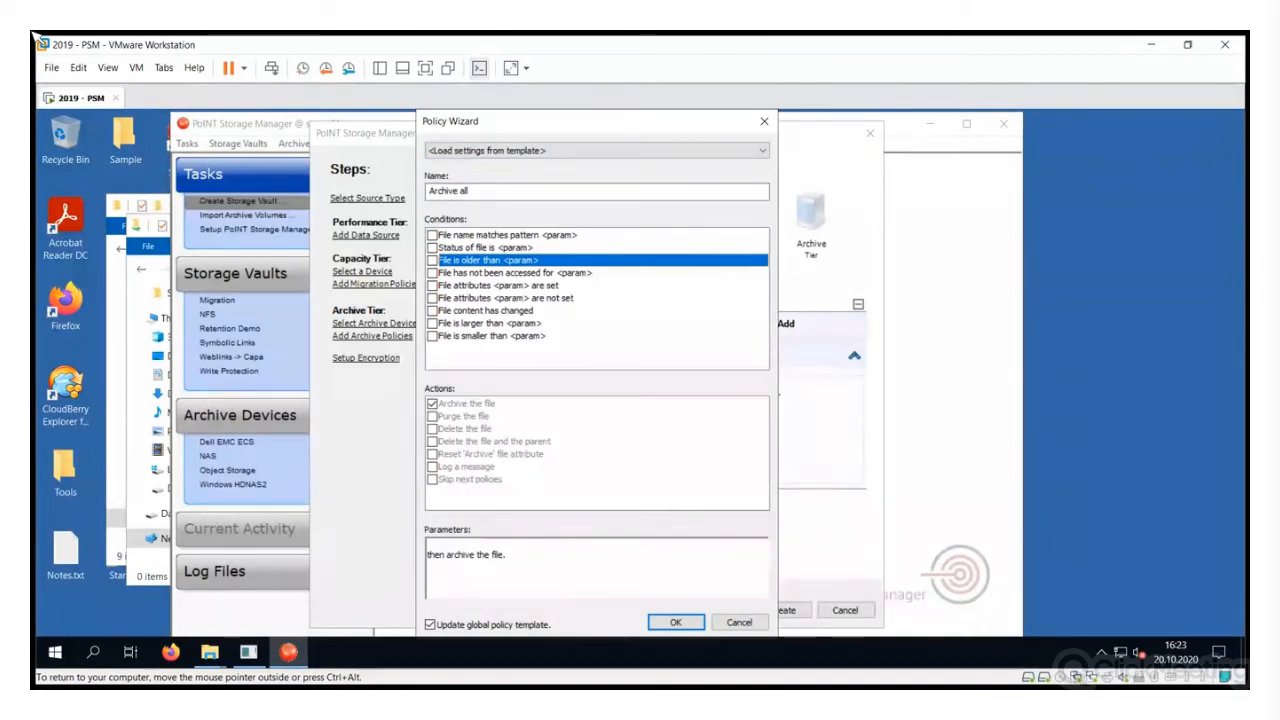
pyautogui.click(432, 247)
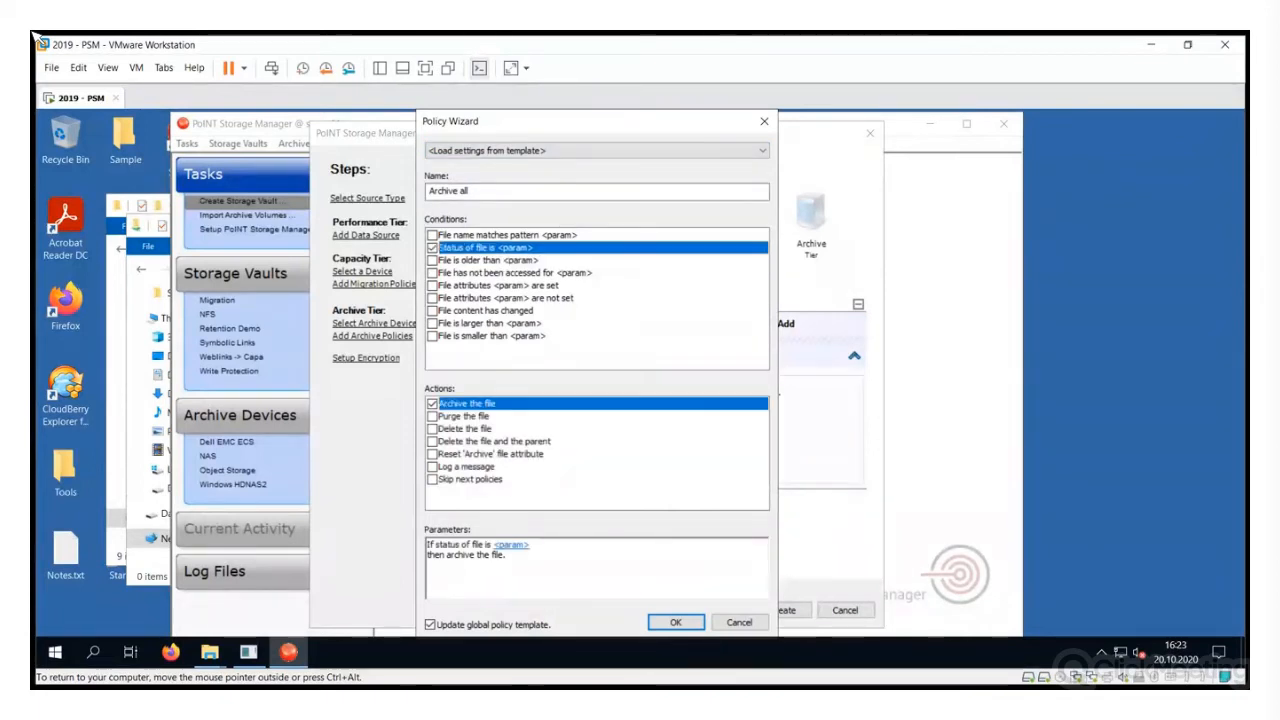
pyautogui.click(506, 346)
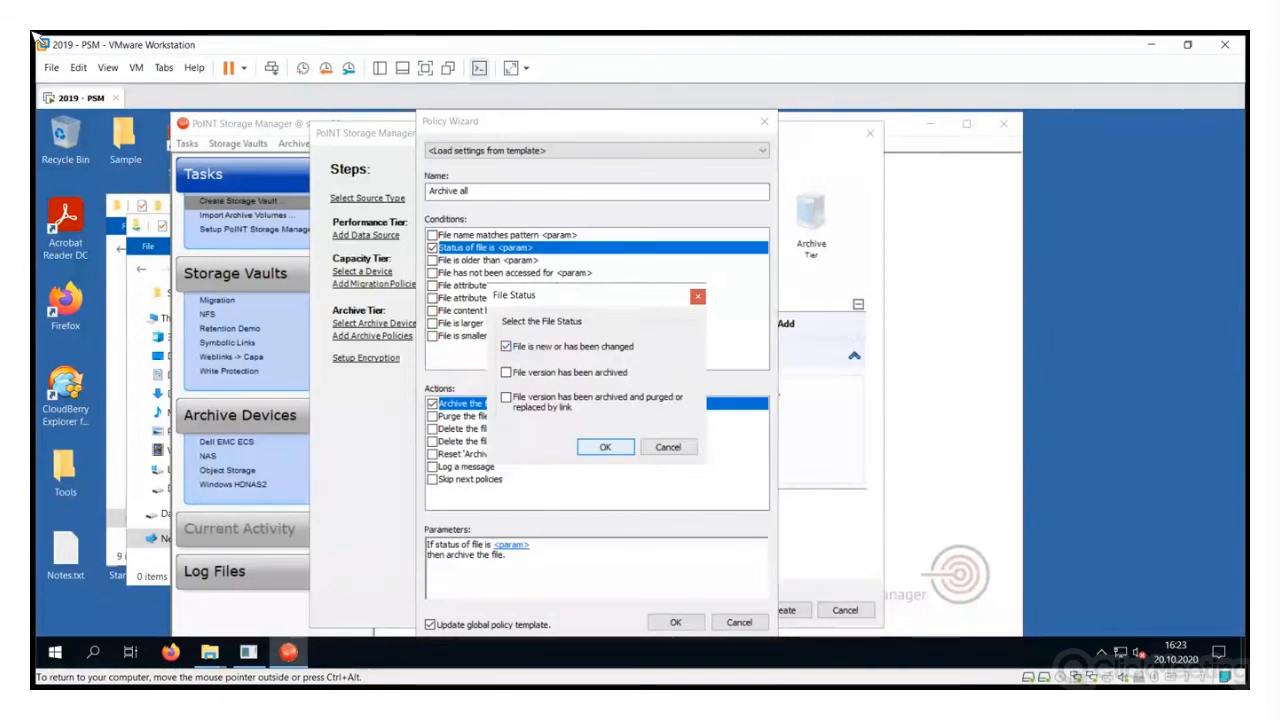
pyautogui.press('Return')
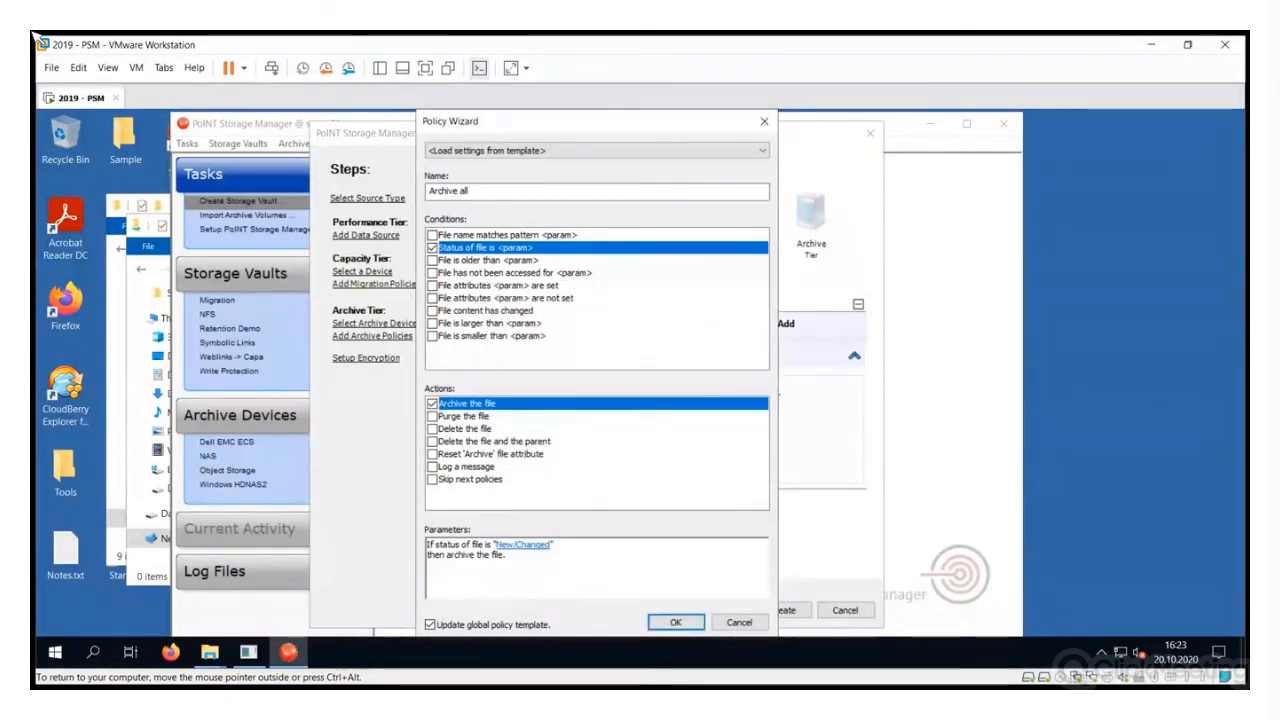
pyautogui.click(432, 416)
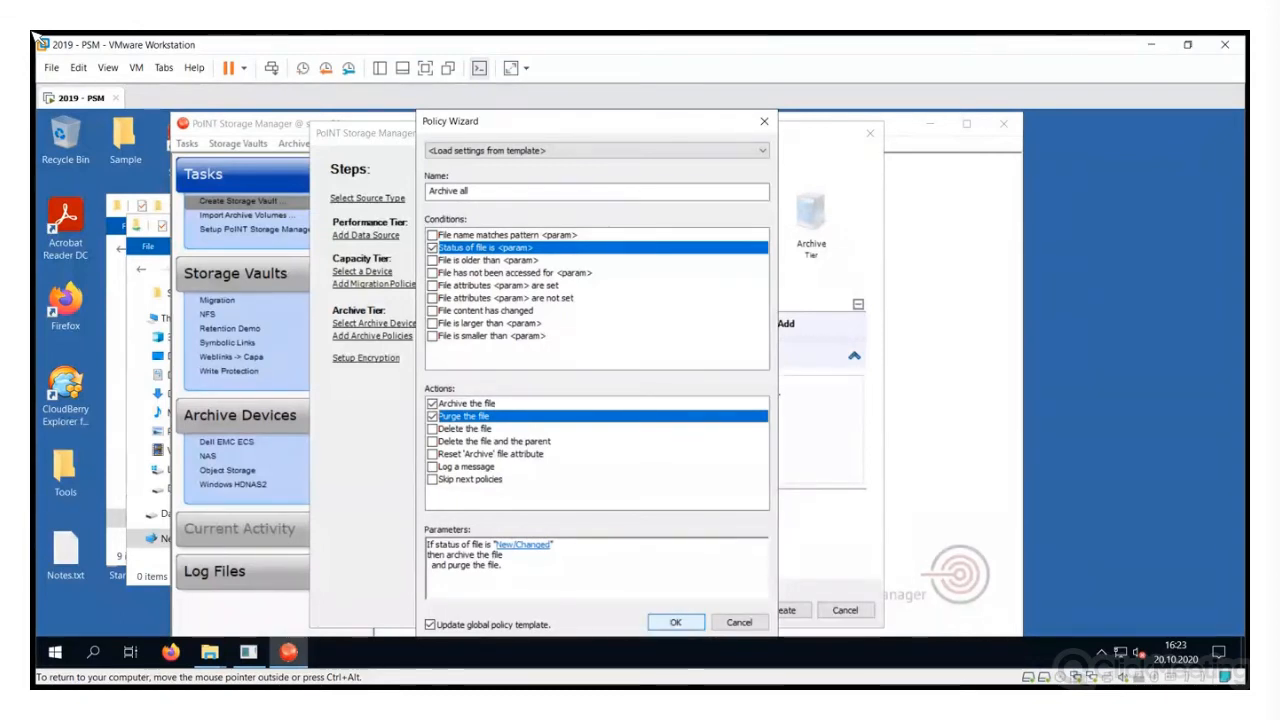
pyautogui.press('Return')
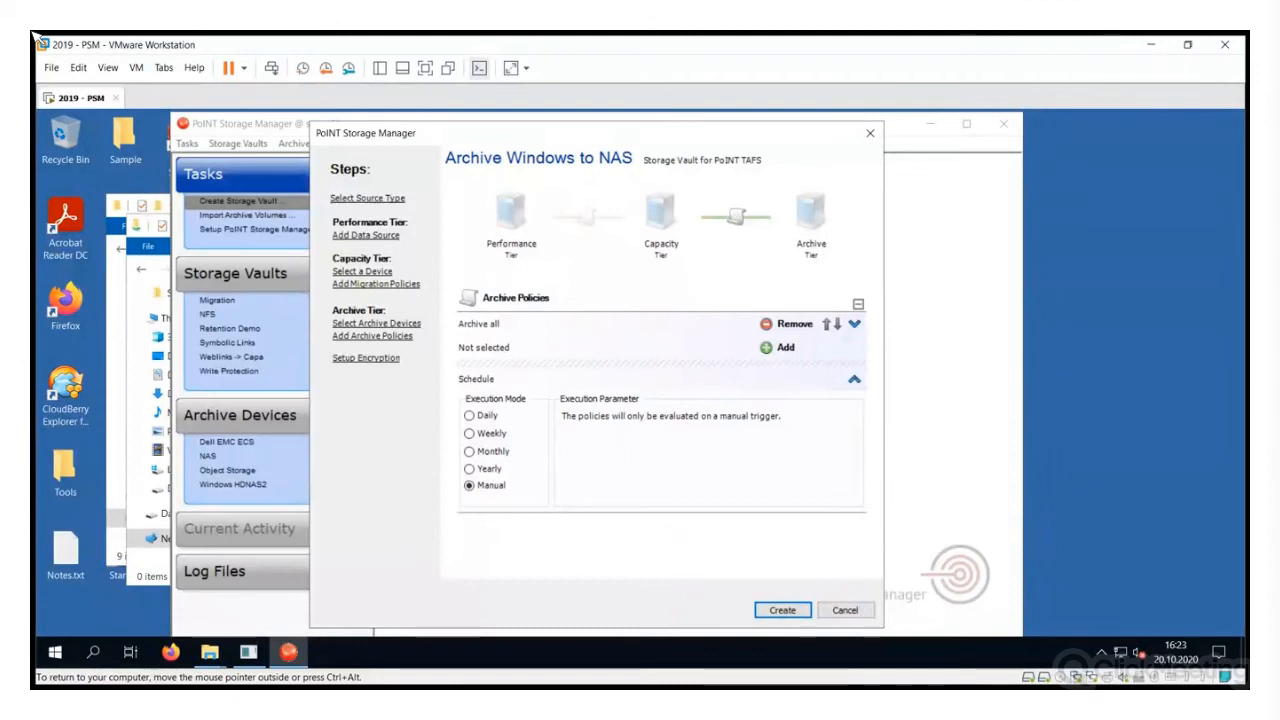
# Keep the vault's Execution Mode on Manual and create the Archive Windows to NAS vault
pyautogui.click(469, 415)
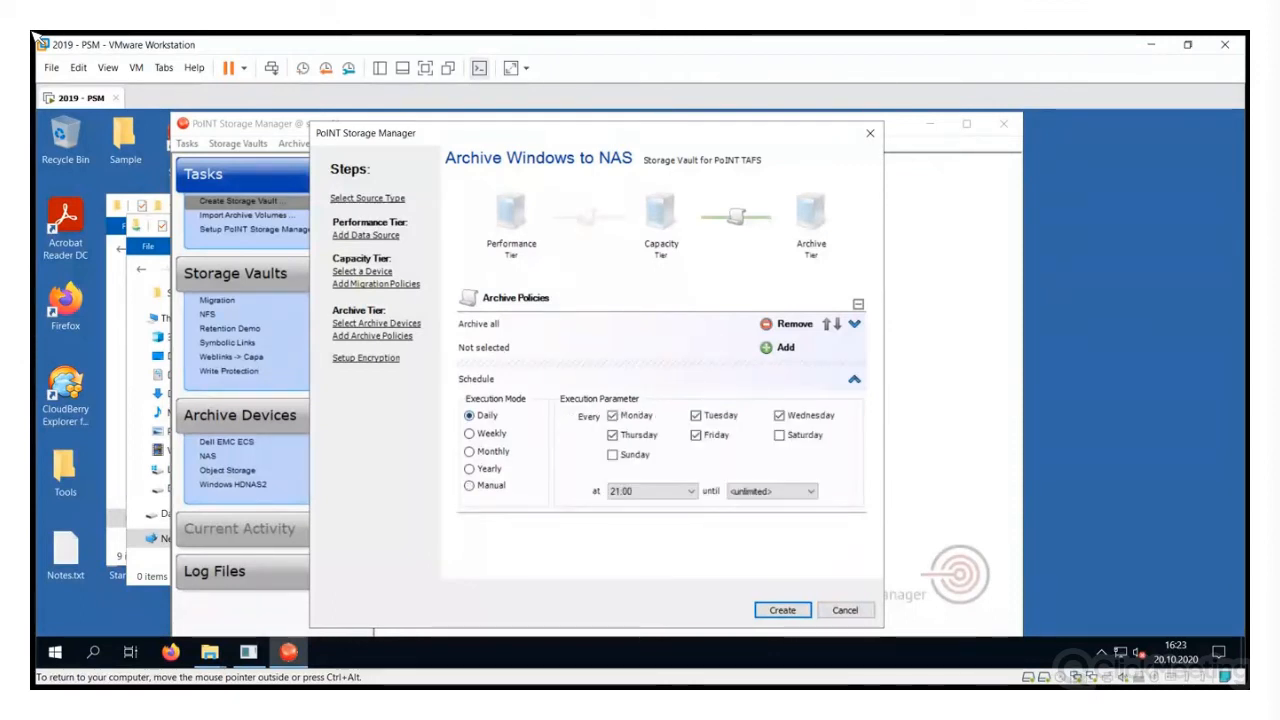
pyautogui.click(469, 485)
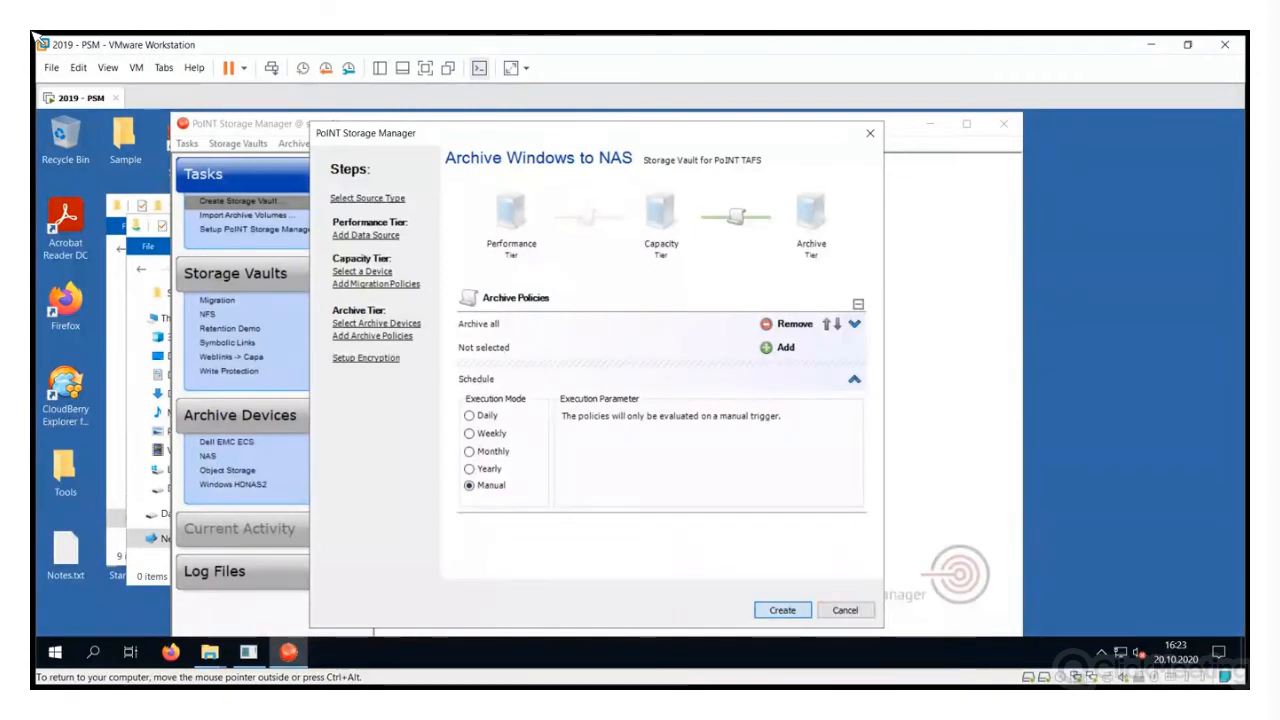
pyautogui.press('Return')
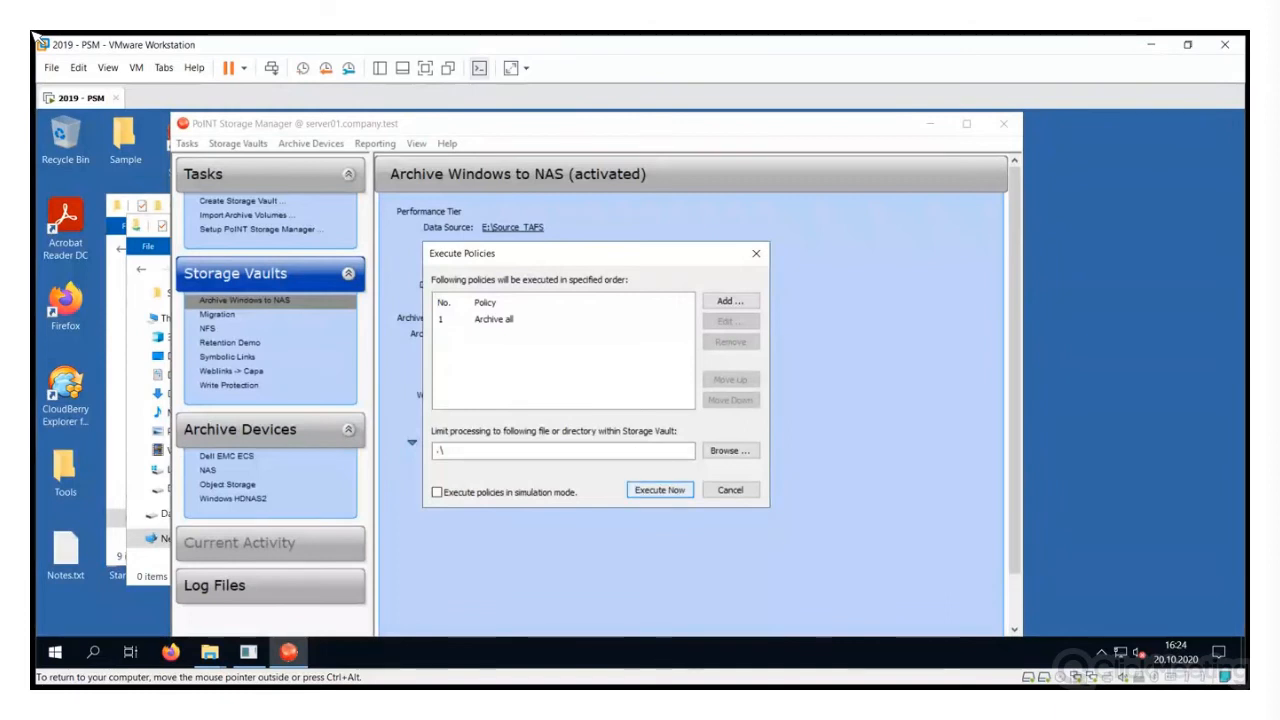
# Run the Archive all policy immediately, then move the Storage Manager window to the right
pyautogui.press('Return')
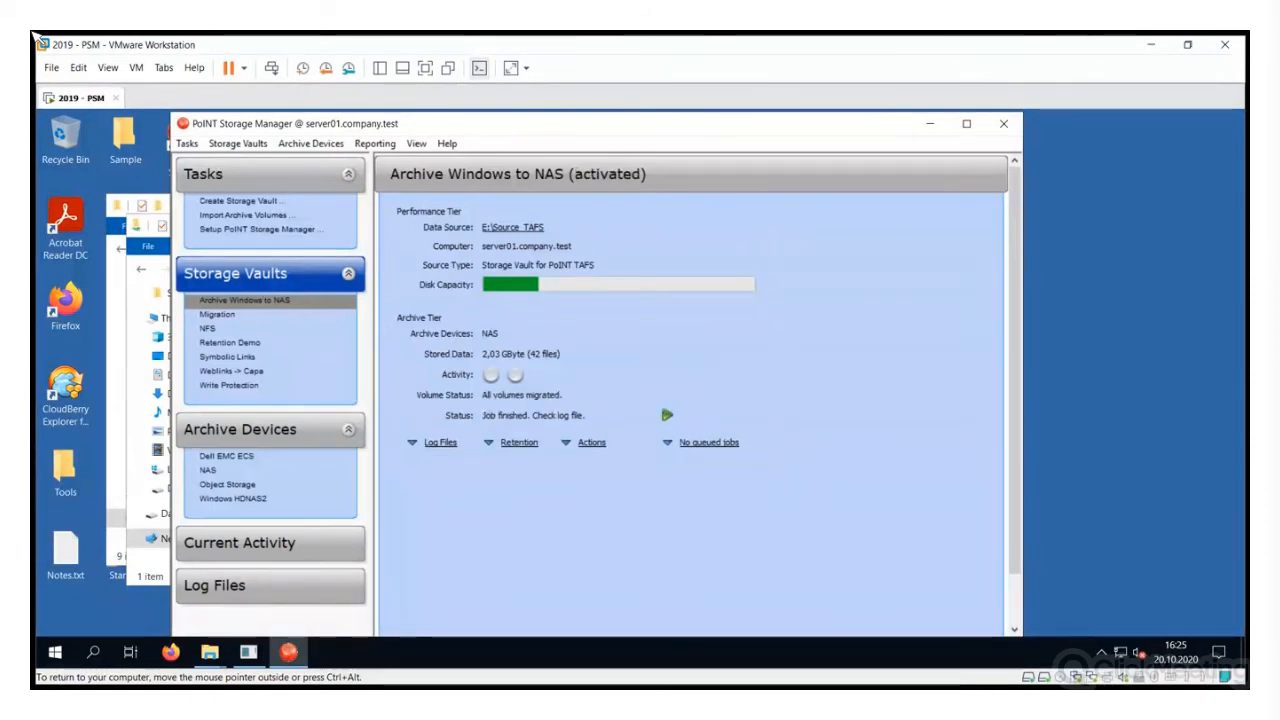
pyautogui.moveTo(624, 129); pyautogui.dragTo(819, 131)
# Bring the Accounting folder window forward and clear its file selection
pyautogui.click(275, 205)
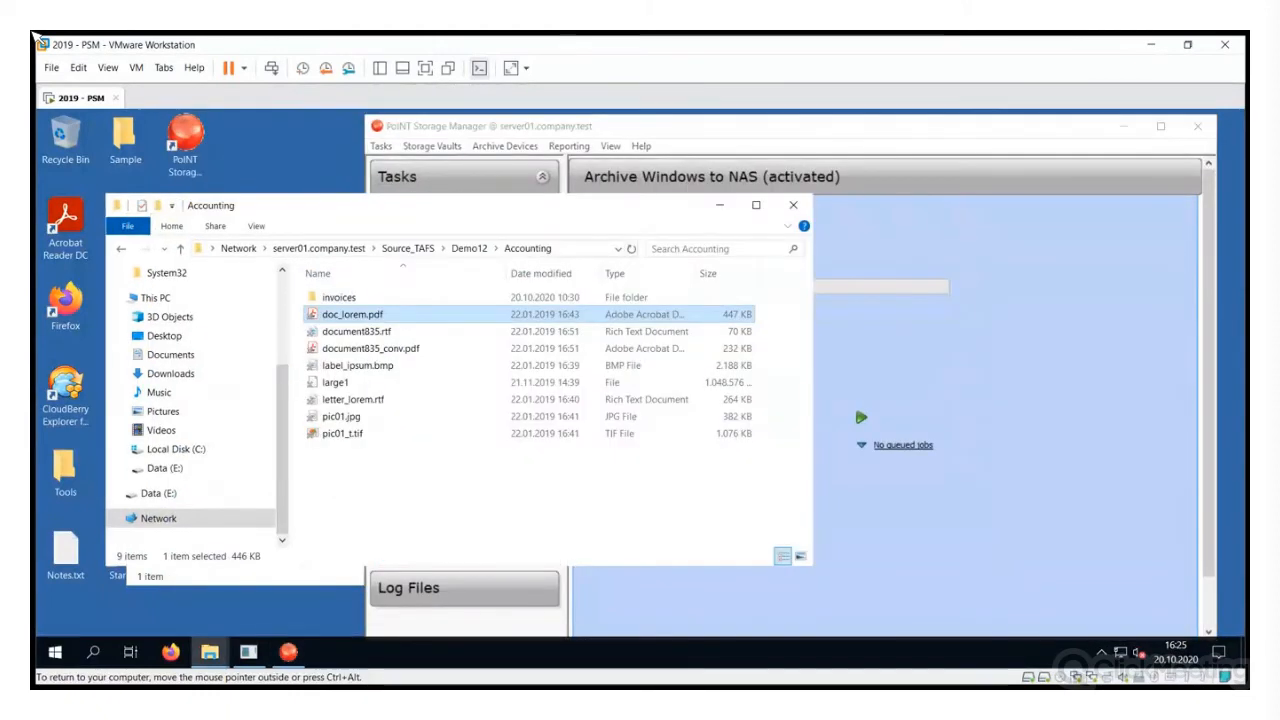
pyautogui.moveTo(323, 207); pyautogui.dragTo(286, 208)
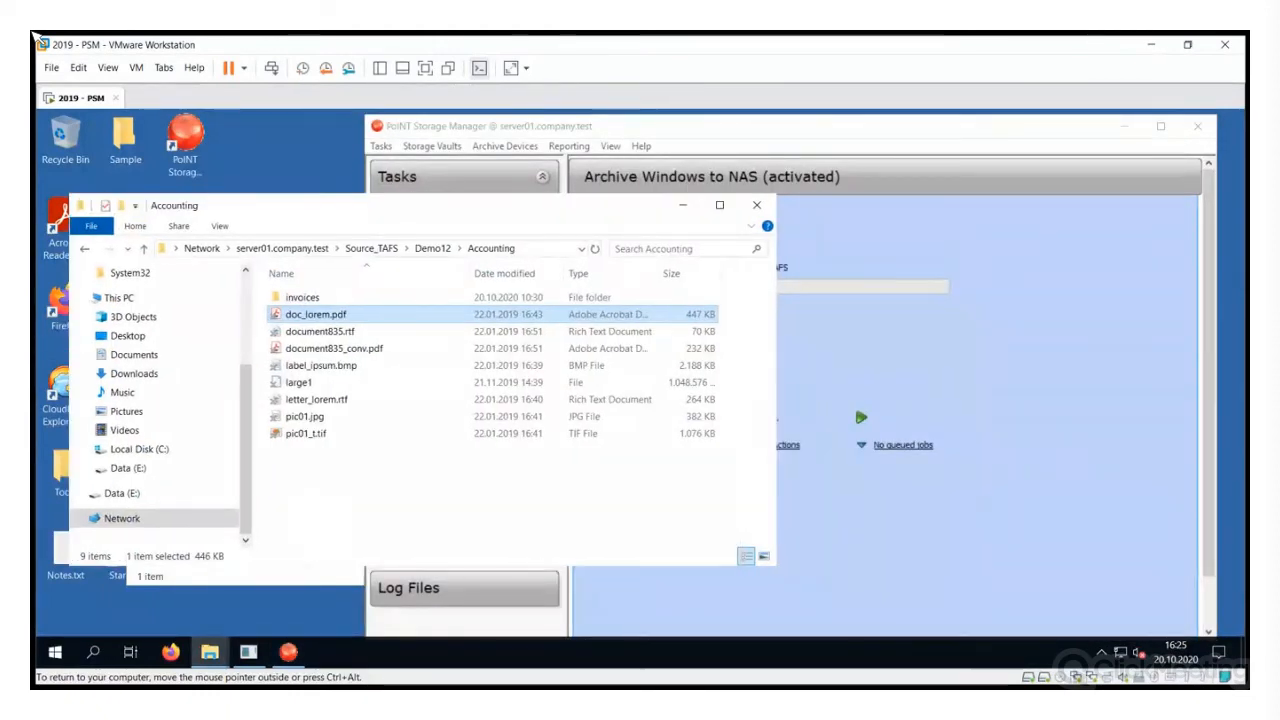
pyautogui.click(430, 490)
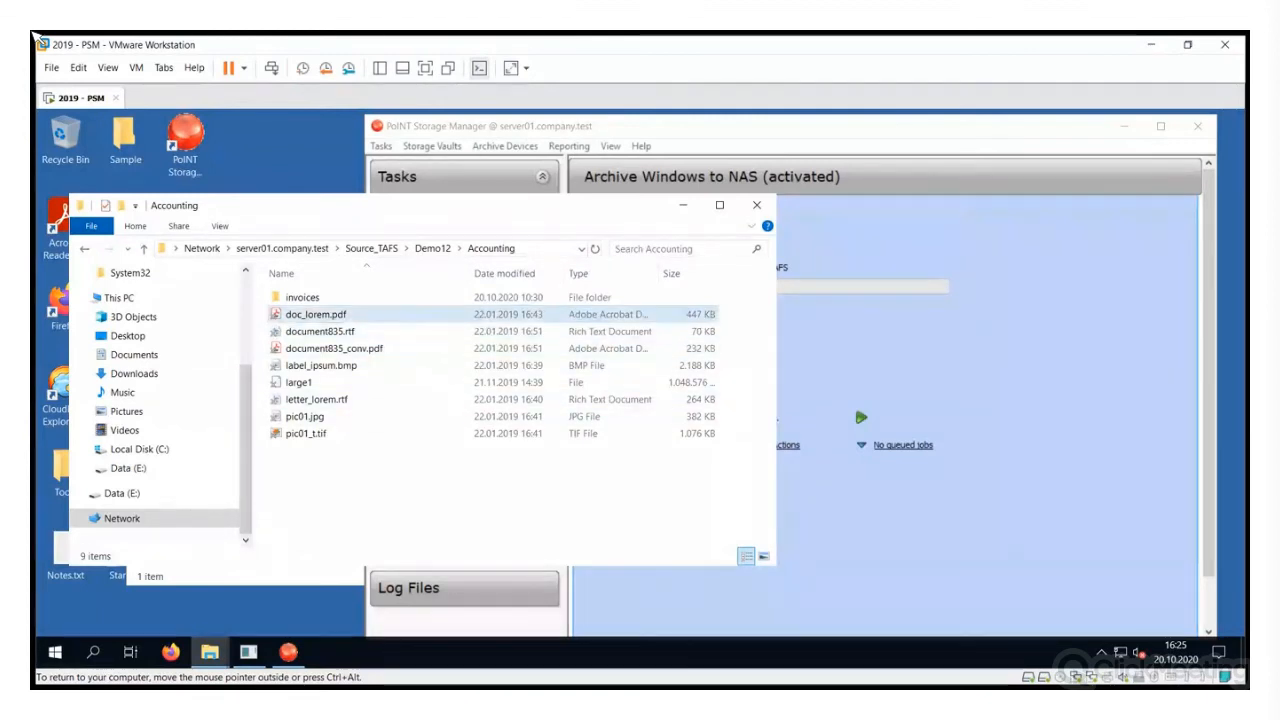
# Check the Accounting folder properties (1.00 GB size, 0 bytes on disk), then select doc_lorem.pdf
pyautogui.rightClick(357, 313)
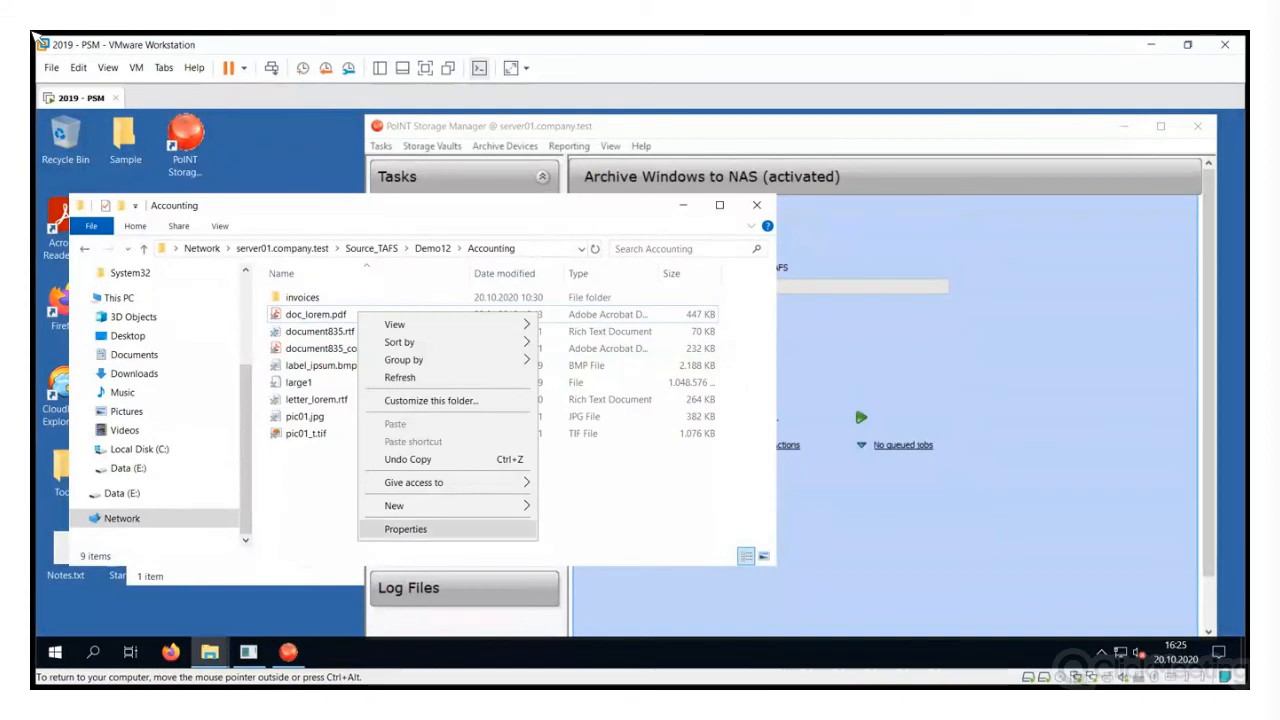
pyautogui.click(405, 529)
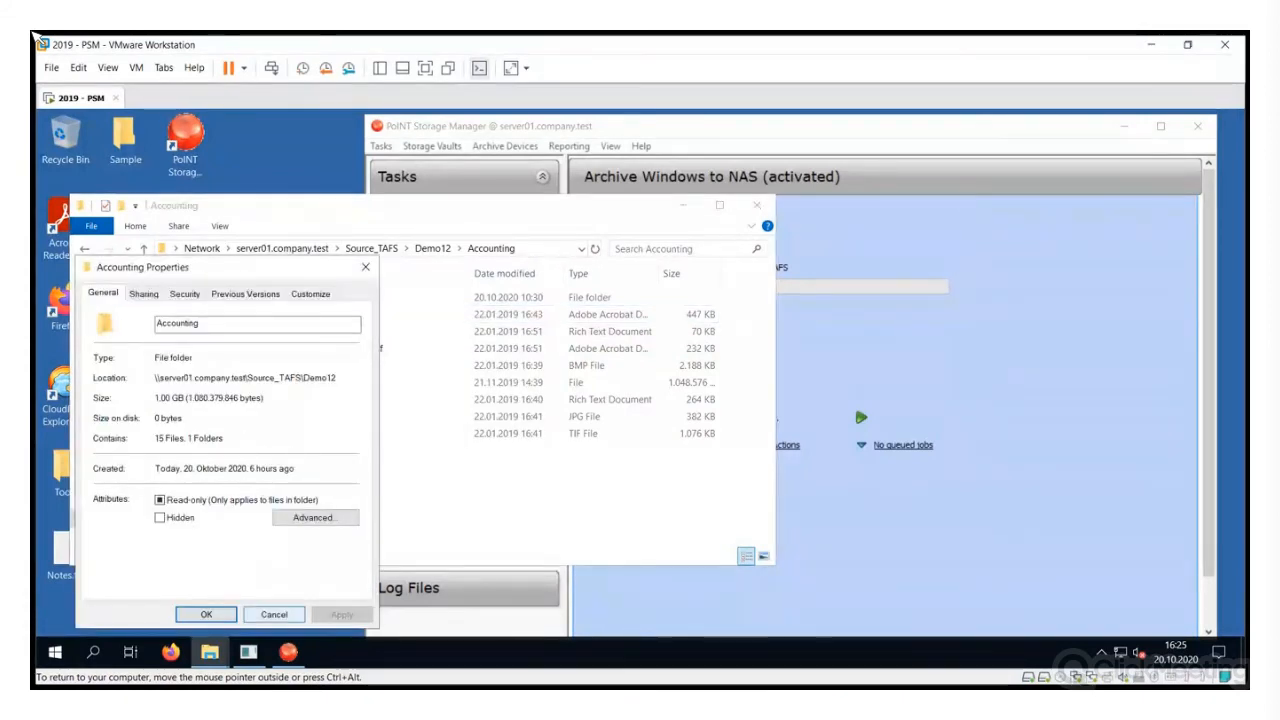
pyautogui.click(206, 614)
pyautogui.click(327, 314)
pyautogui.rightClick(327, 314)
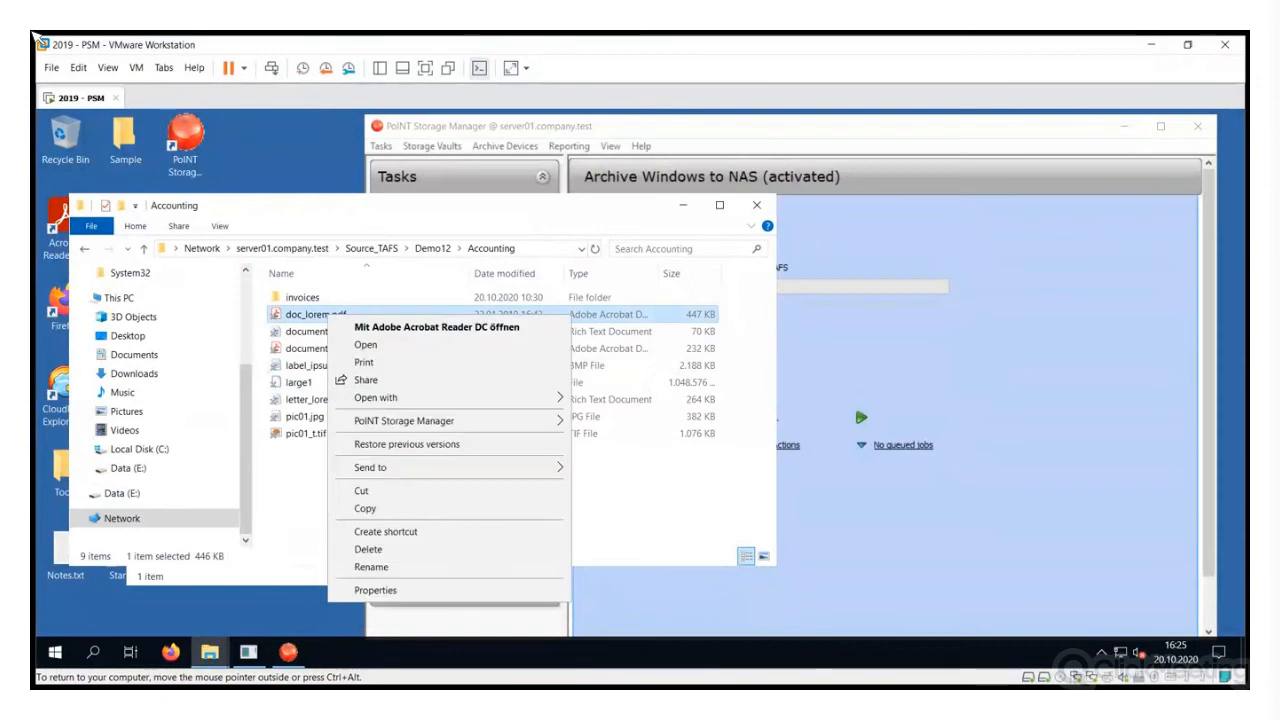
pyautogui.click(375, 590)
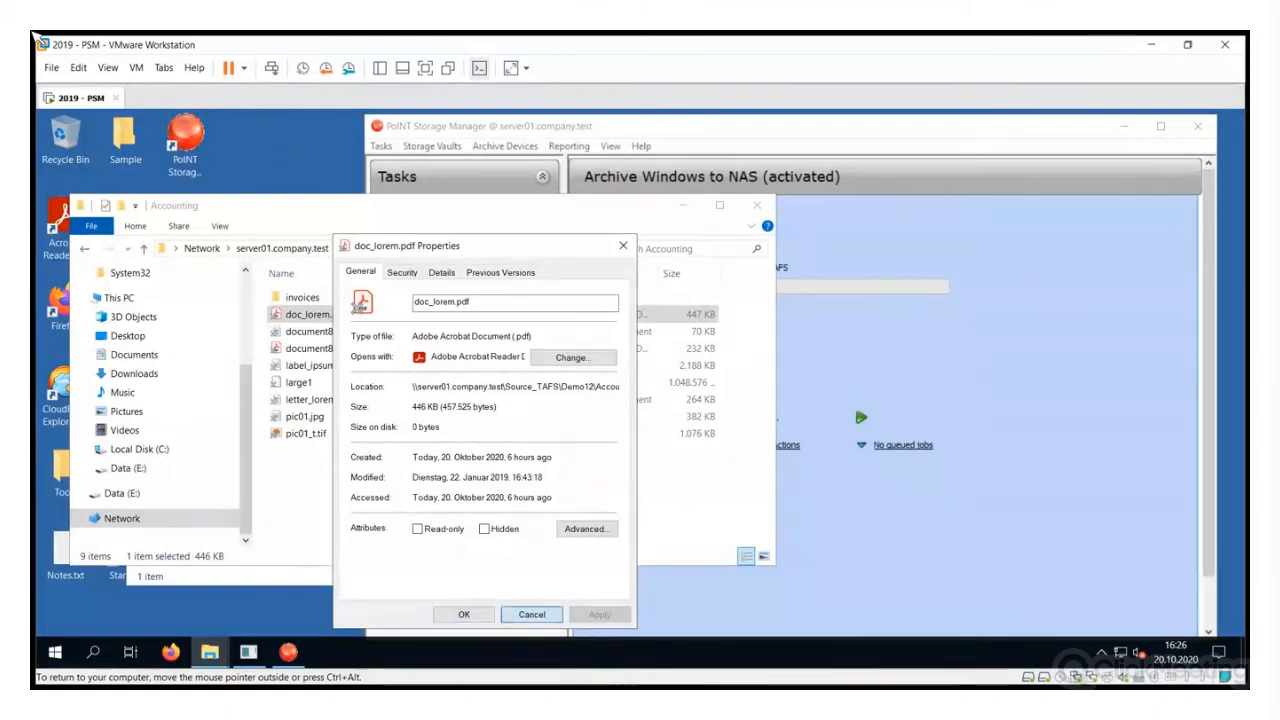
pyautogui.click(531, 614)
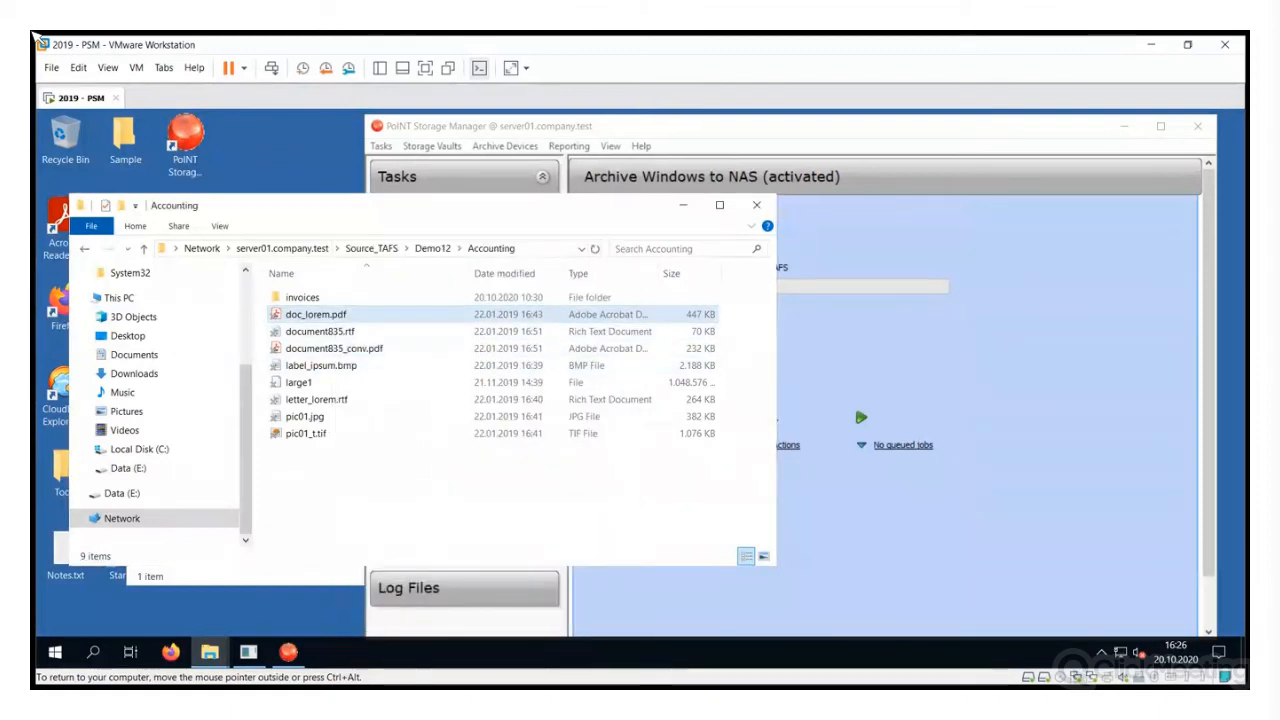
pyautogui.press('Return')
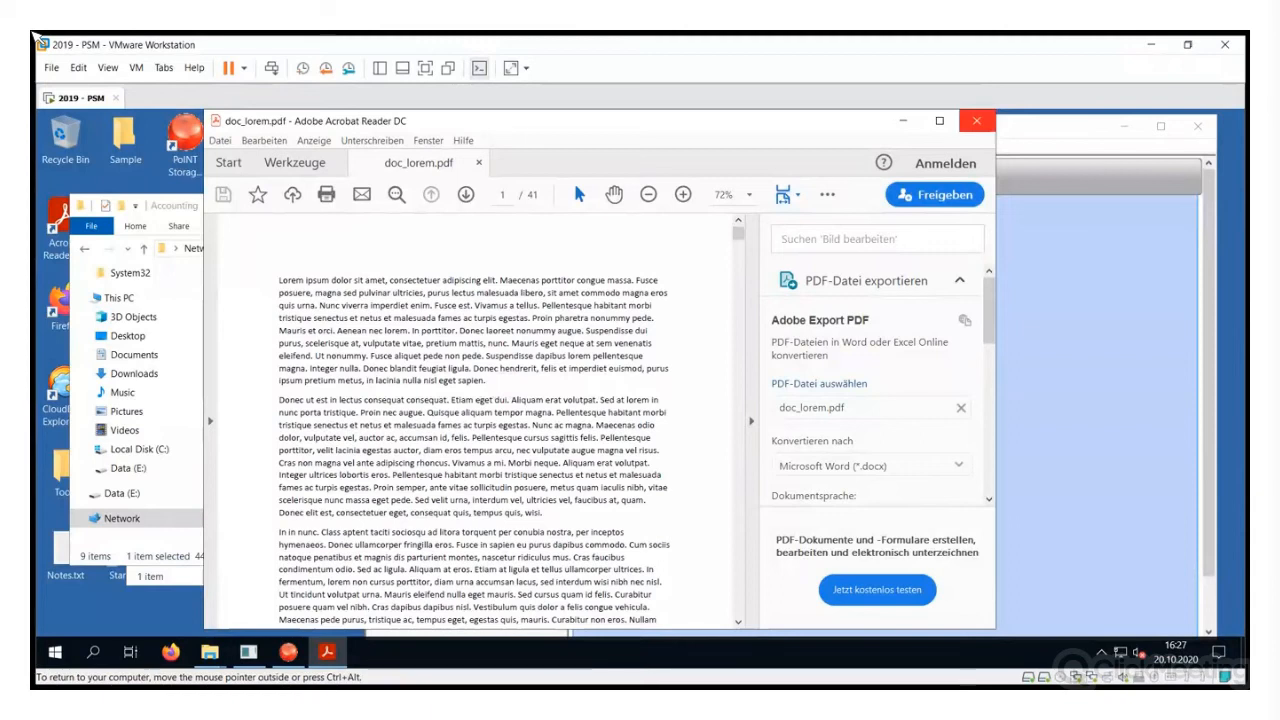
pyautogui.click(976, 120)
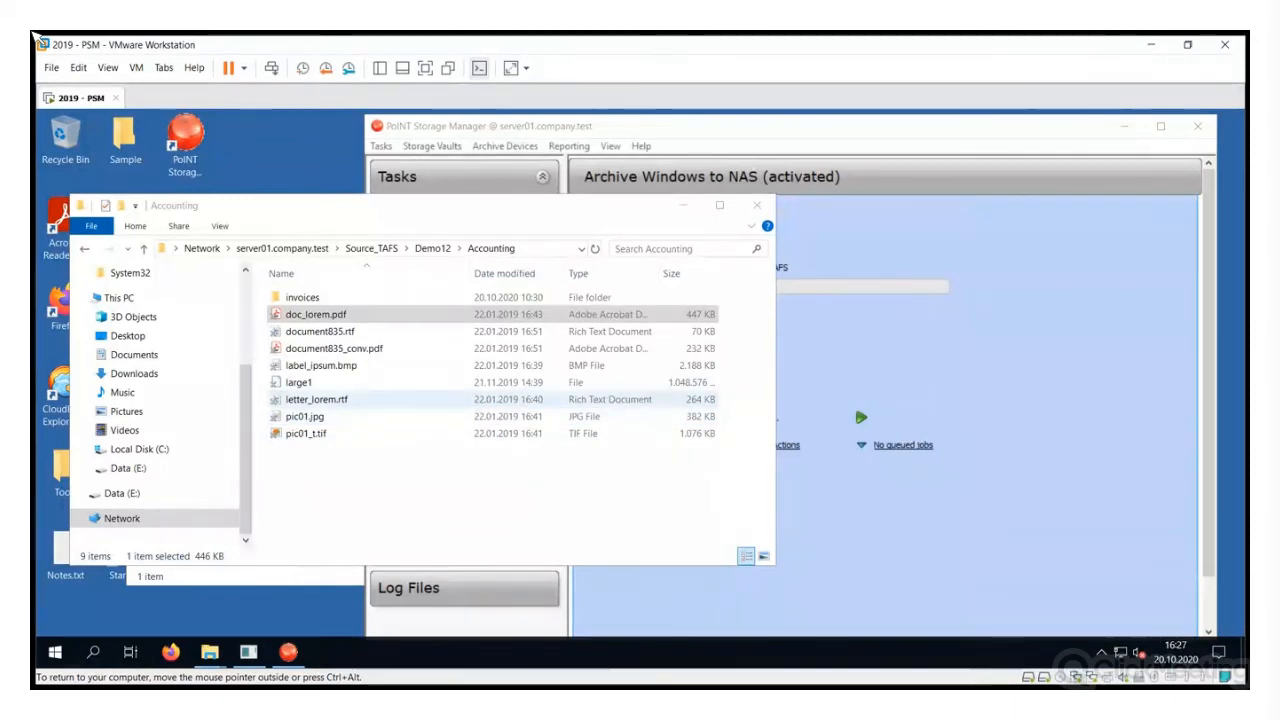
# Open letter_lorem.rtf in WordPad, insert 'Demo' at its start, and save it
pyautogui.click(316, 399)
pyautogui.doubleClick(316, 399)
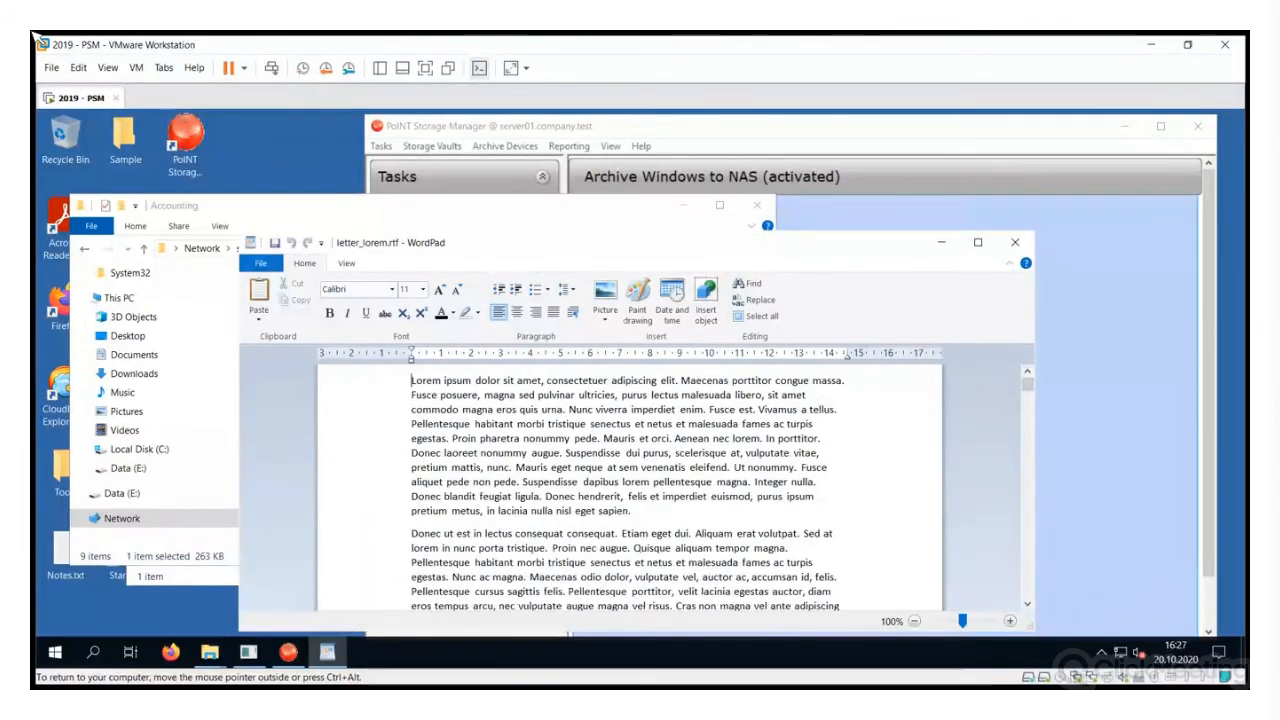
pyautogui.write('De')
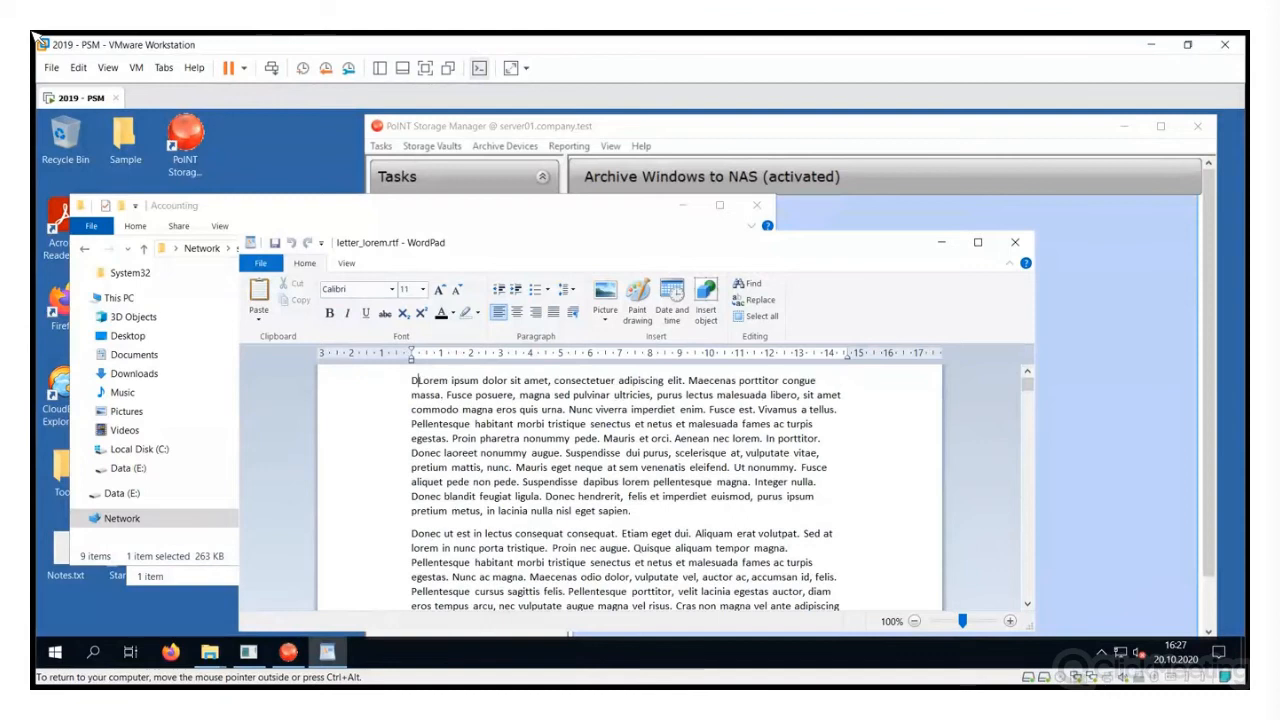
pyautogui.write('mo')
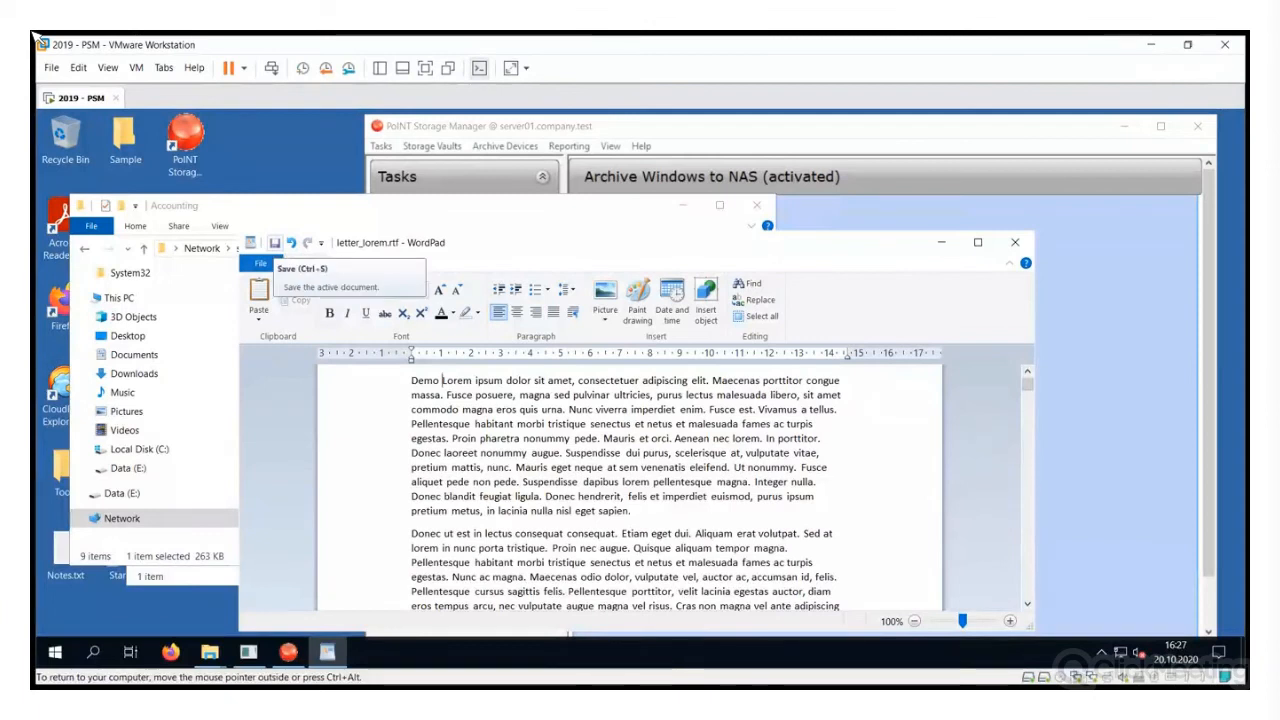
pyautogui.hotkey('ctrl', 's')
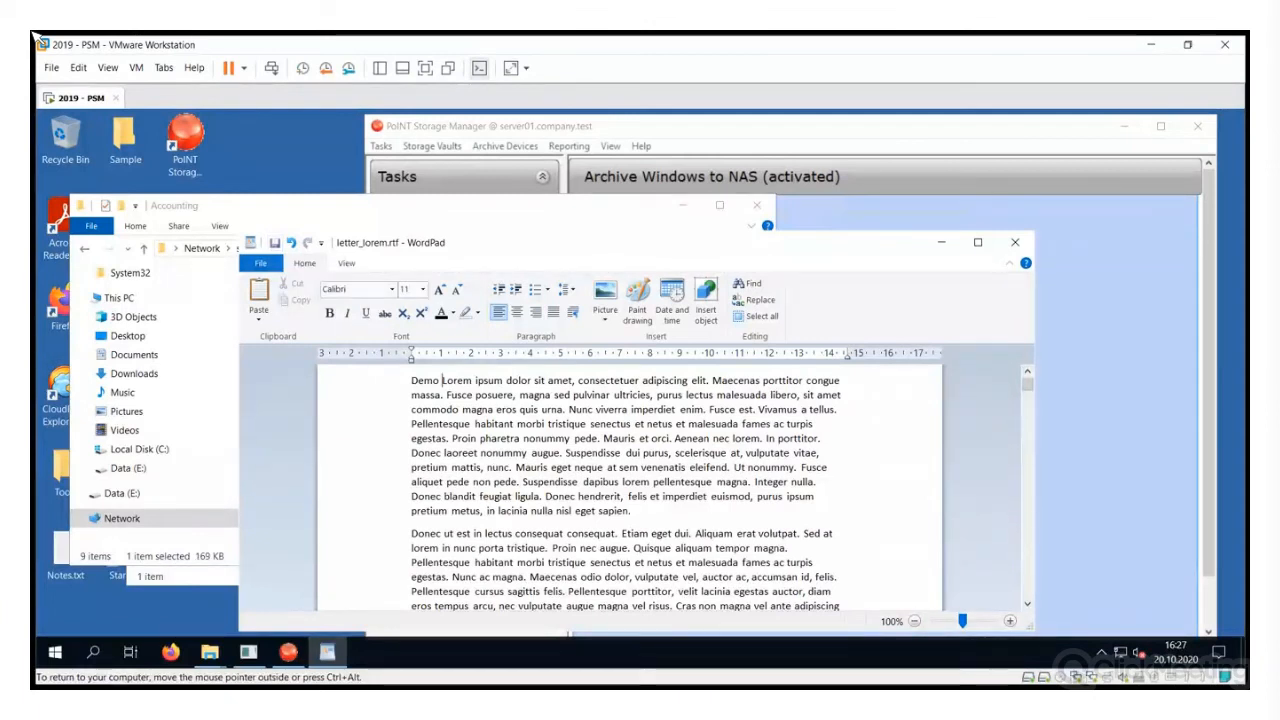
# Close WordPad and return to the Accounting folder
pyautogui.moveTo(520, 242); pyautogui.dragTo(401, 213)
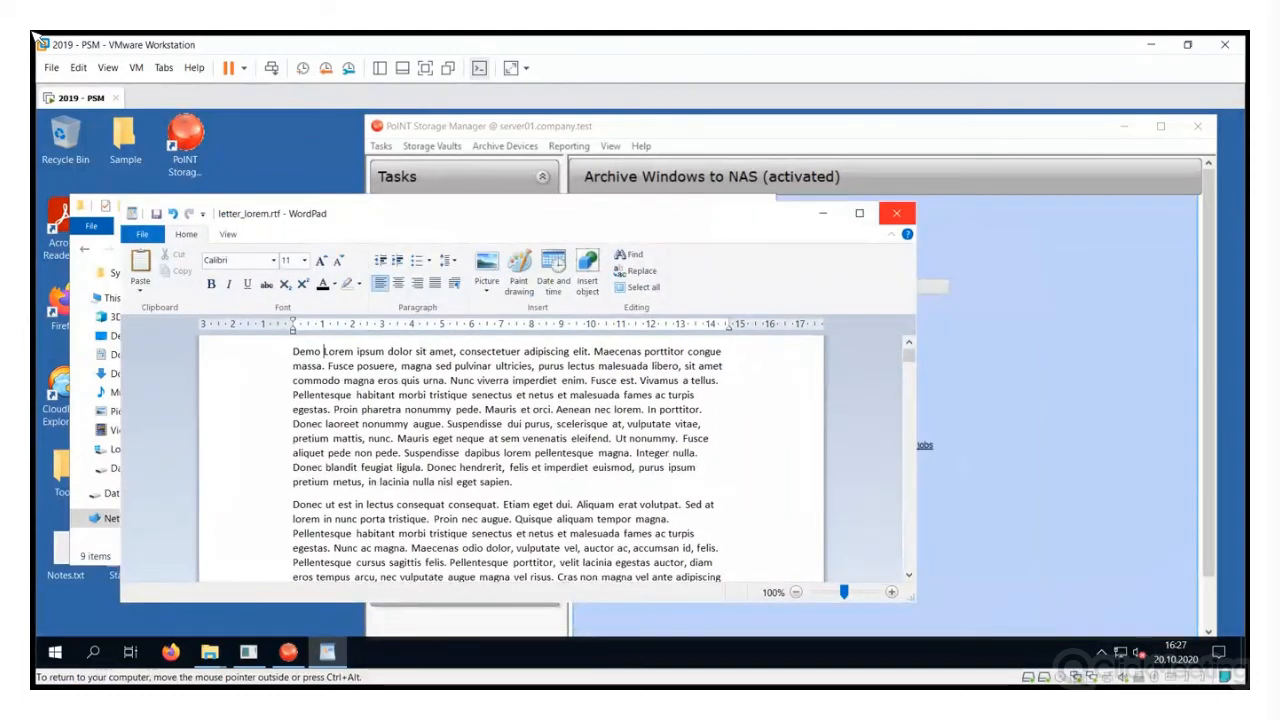
pyautogui.click(896, 213)
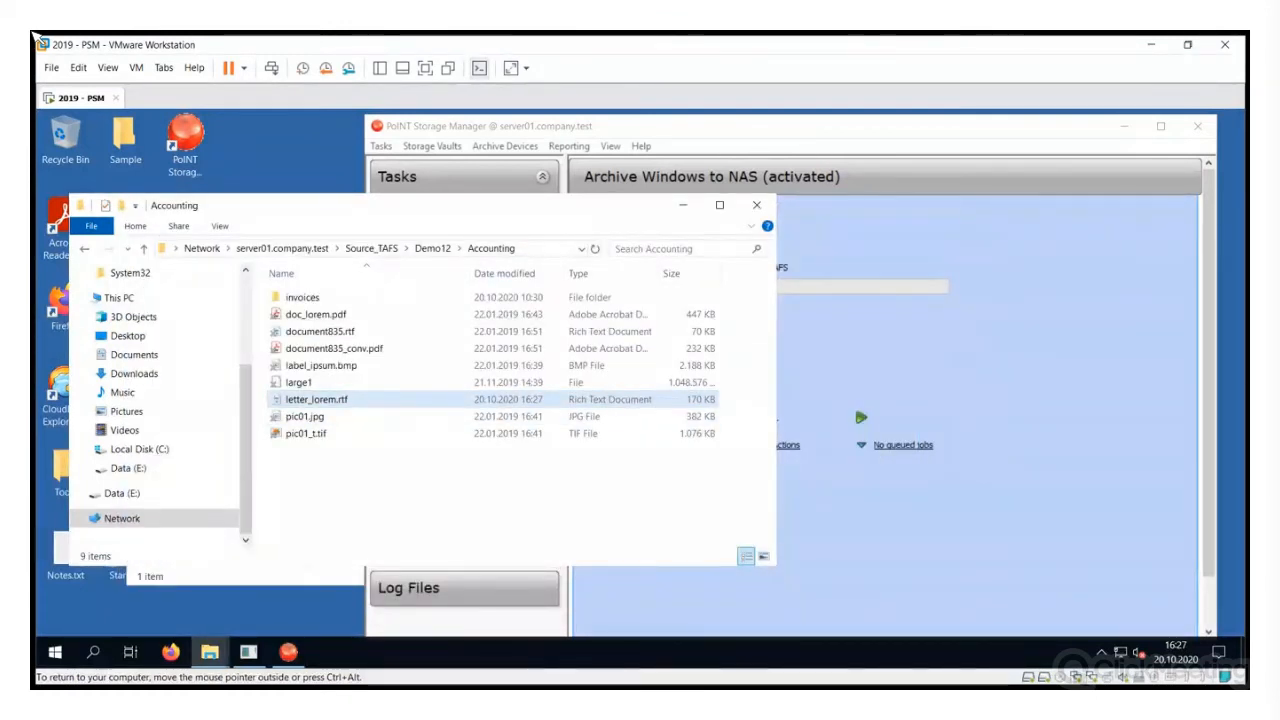
pyautogui.moveTo(300, 399)
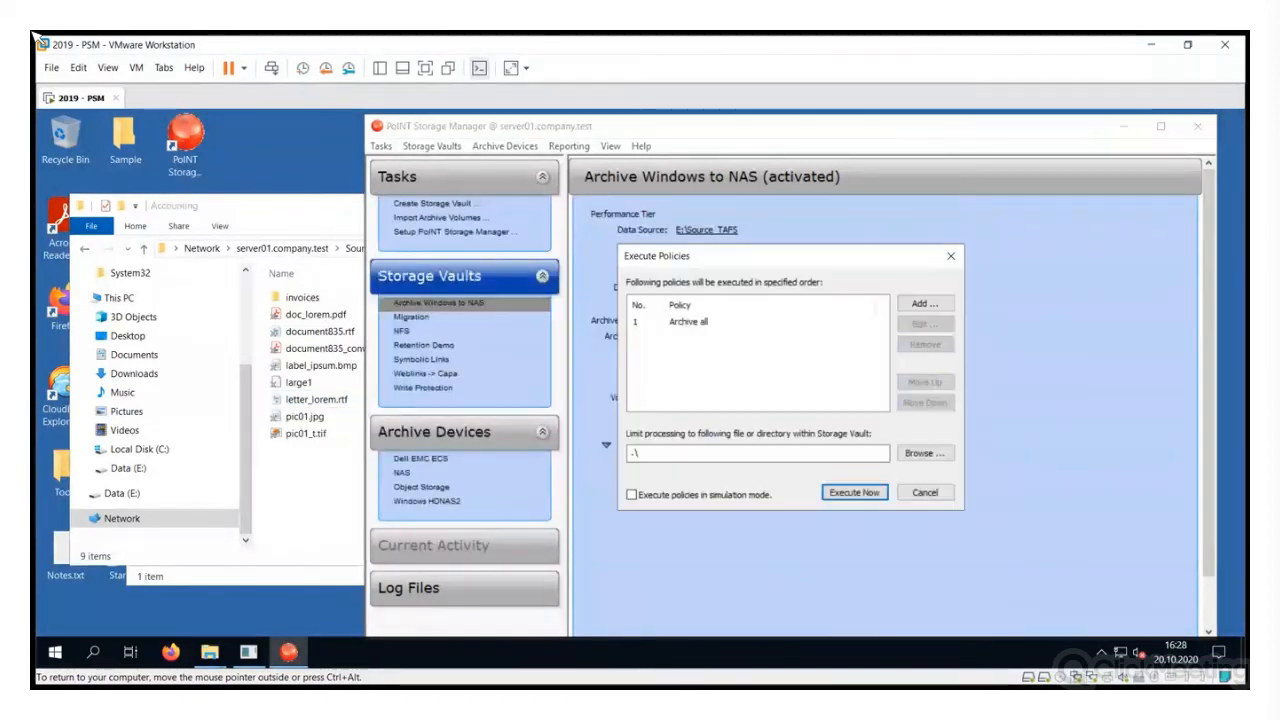
# Run the vault's policies again immediately, switching briefly to the Accounting folder and back
pyautogui.press('Return')
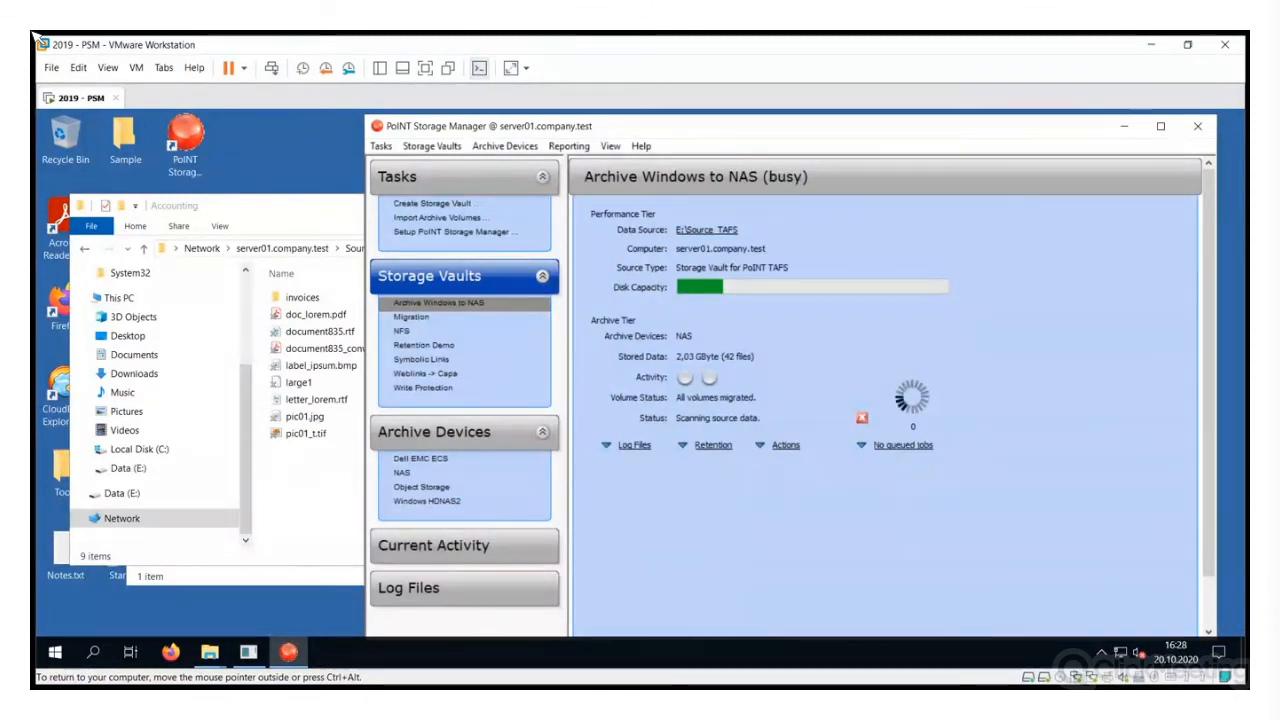
pyautogui.hotkey('alt', 'Tab')
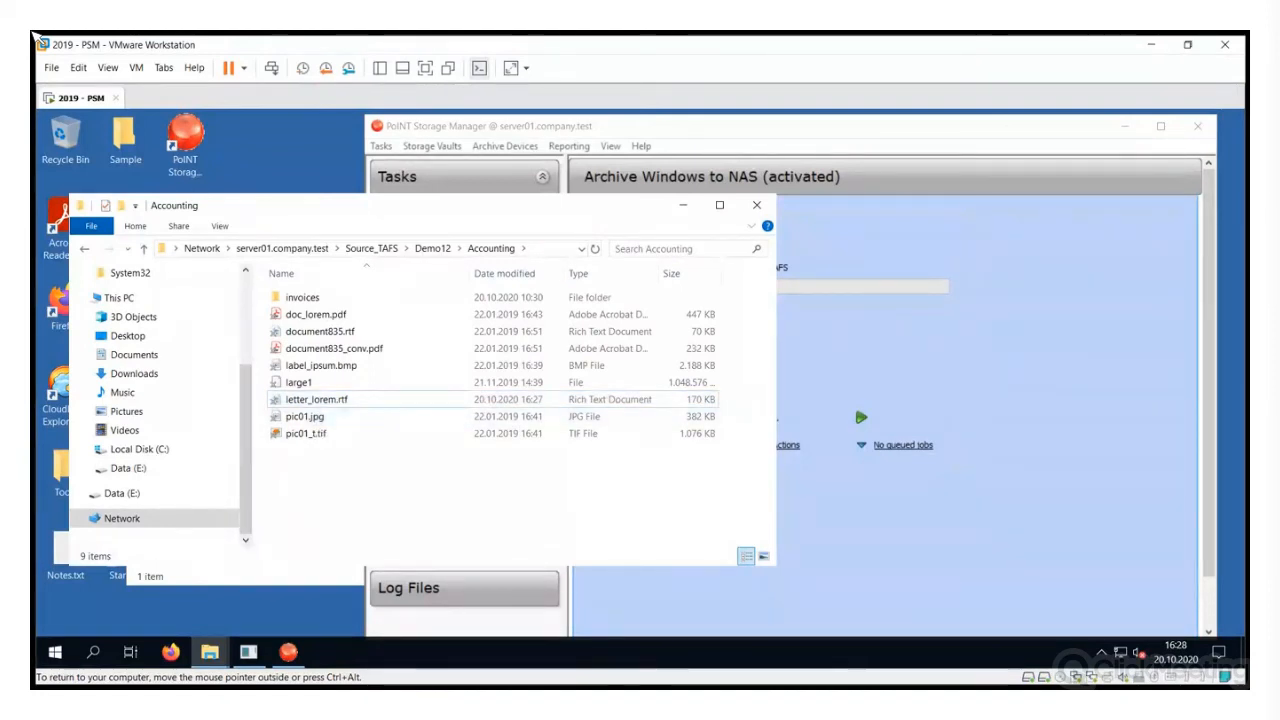
pyautogui.hotkey('alt', 'Tab')
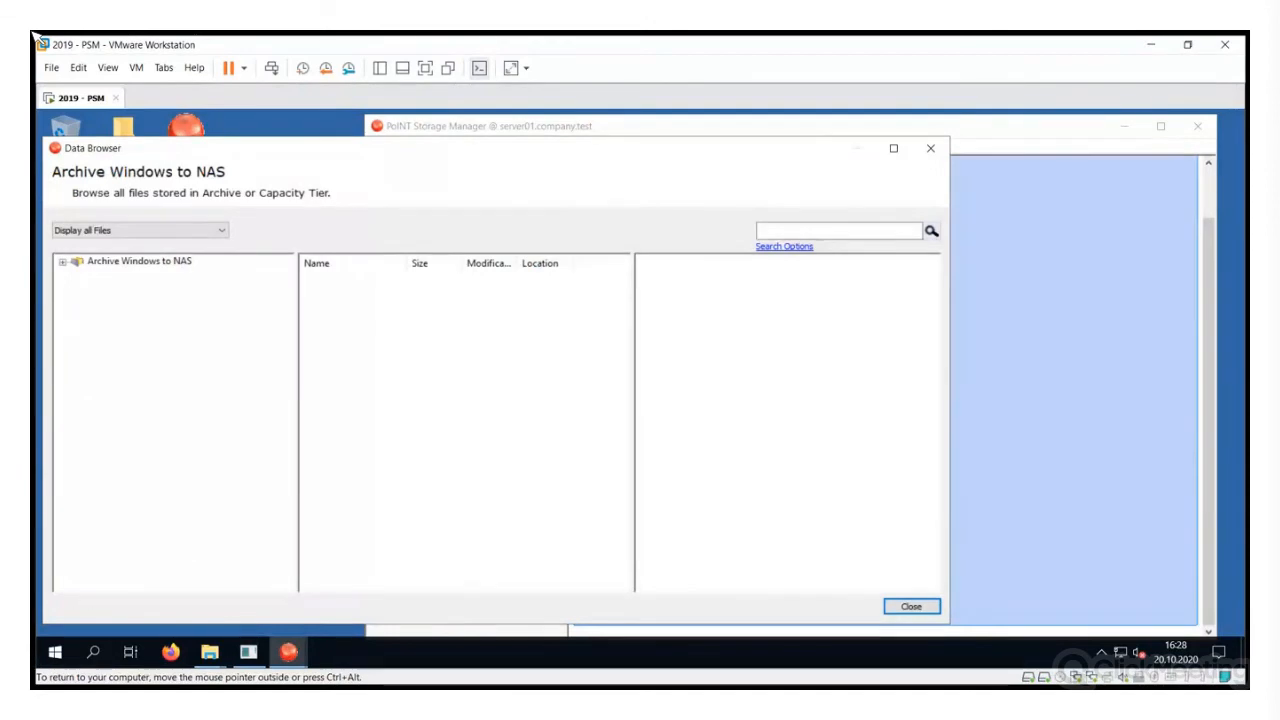
# Browse to Demo12\Accounting and compare letter_lorem.rtf's 16:28:14 and deleted 16:25:02 versions
pyautogui.press('Down')
pyautogui.press('Down')
pyautogui.press('Right')
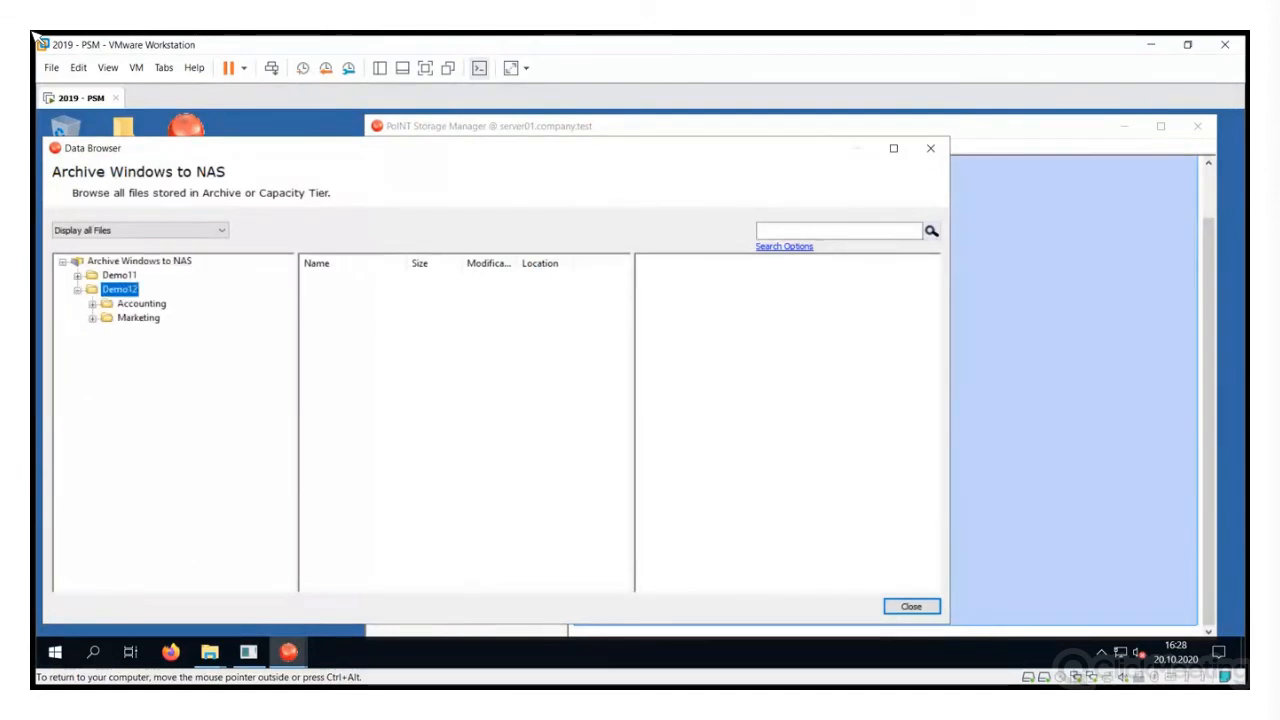
pyautogui.press('Down')
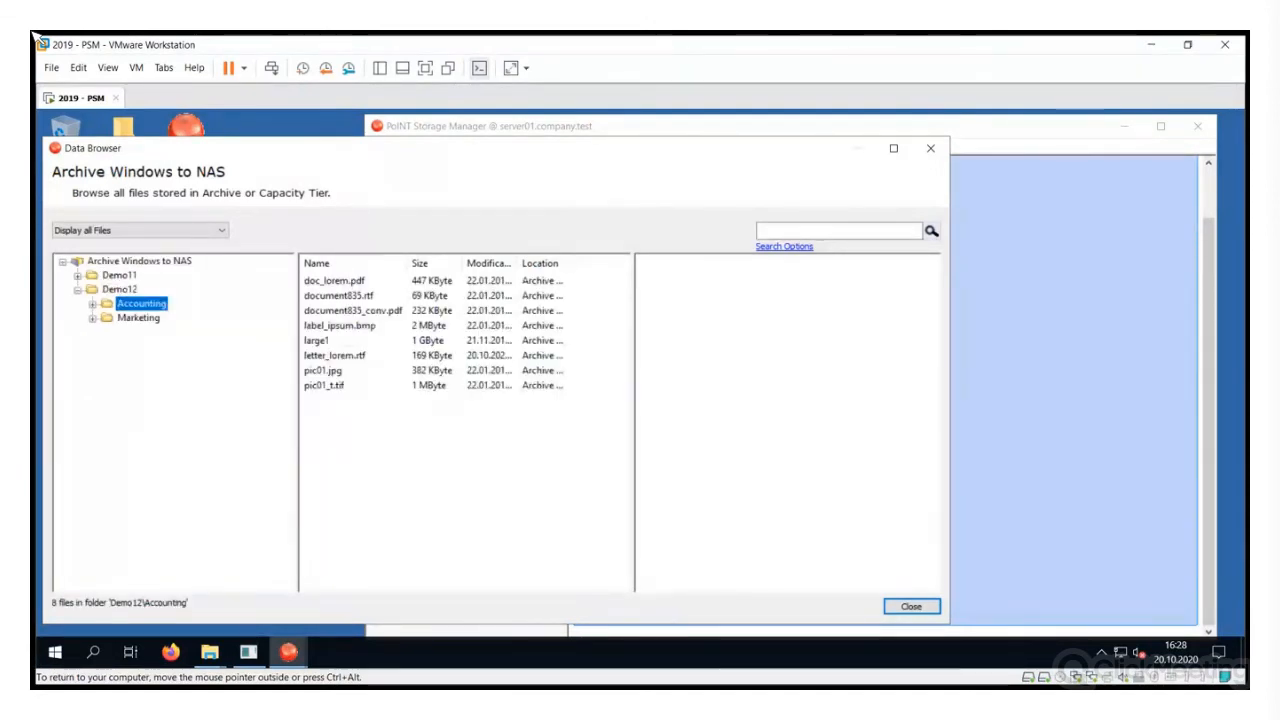
pyautogui.press('Tab')
pyautogui.write('let')
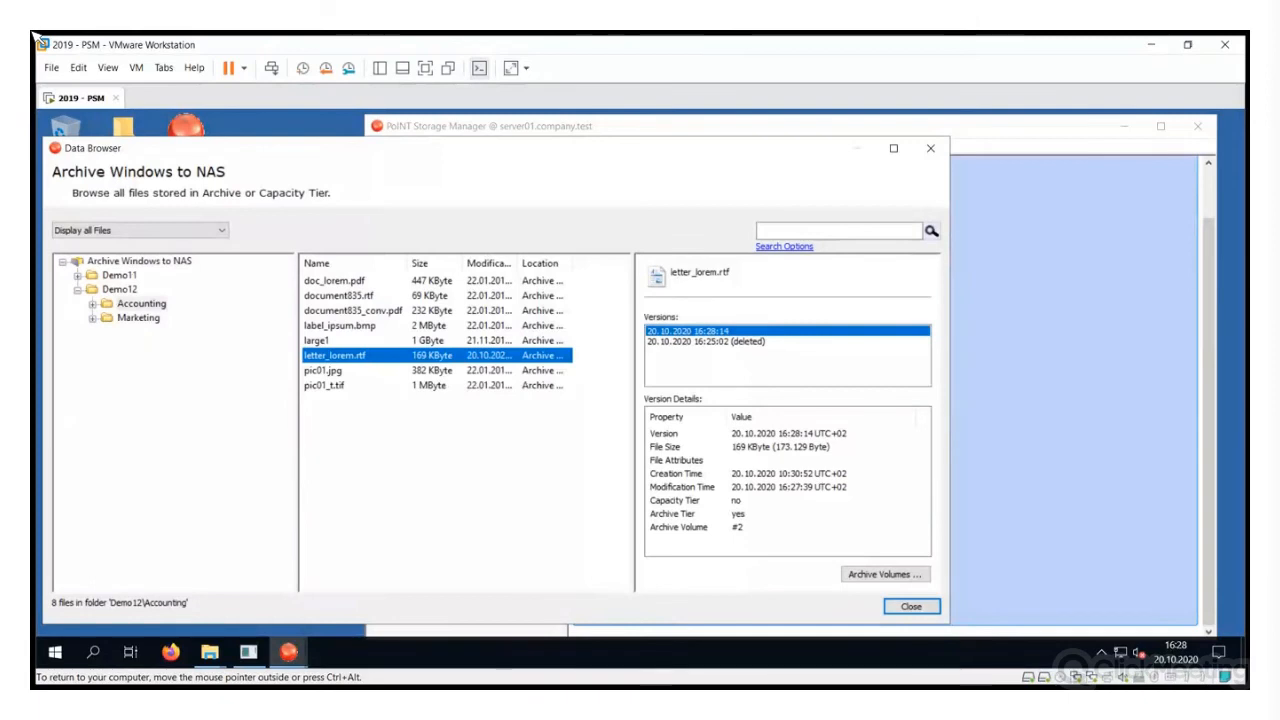
pyautogui.click(705, 341)
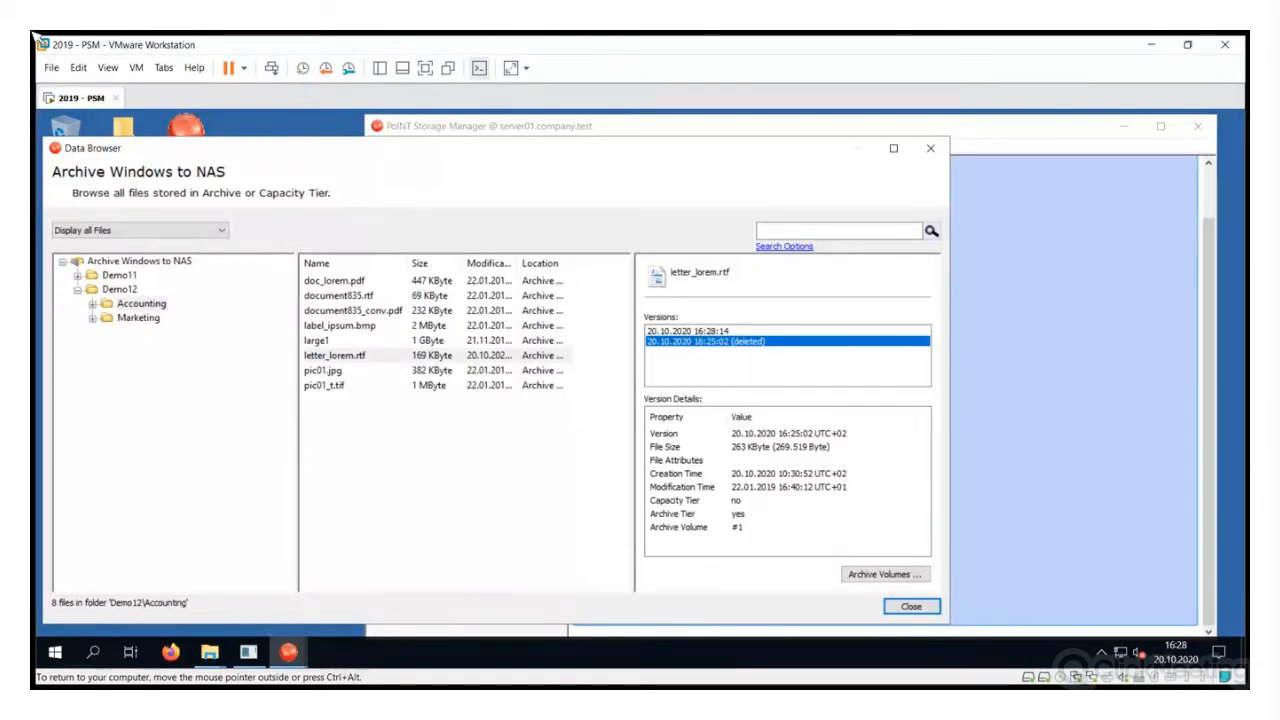
pyautogui.press('Up')
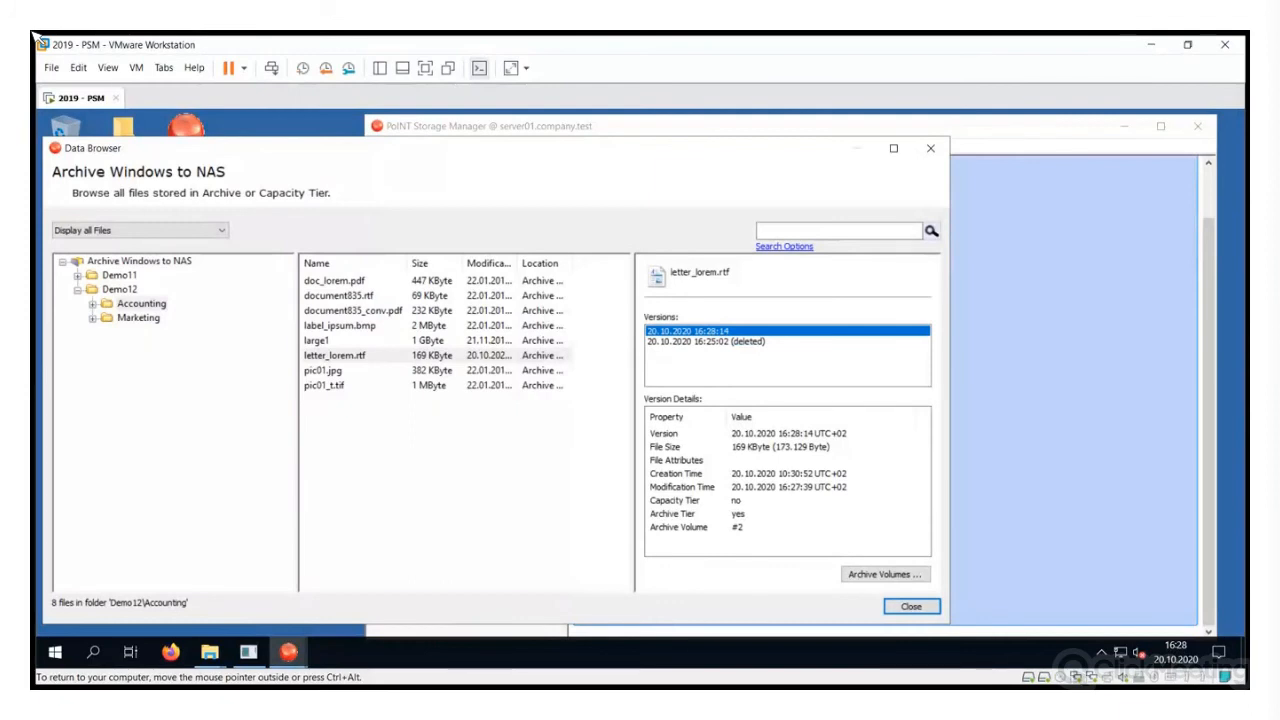
pyautogui.press('Down')
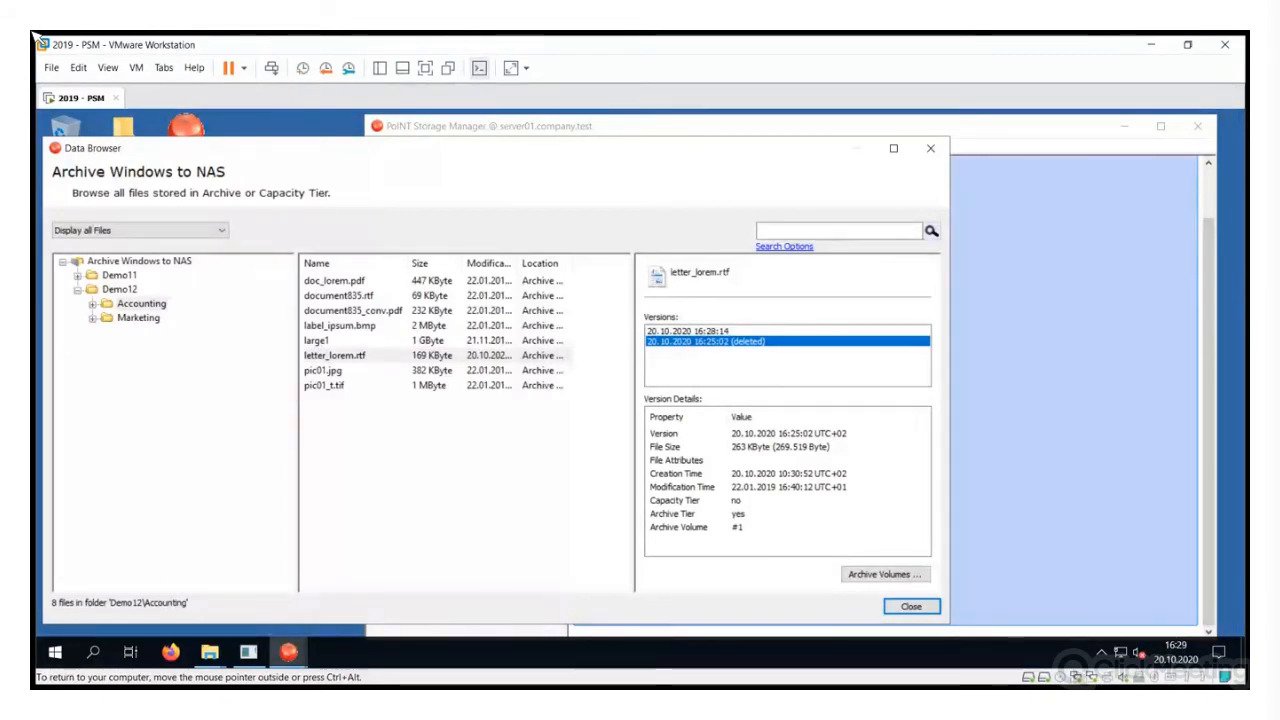
pyautogui.rightClick(734, 341)
# Copy the deleted 16:25:02 version to target path Source_TAFS\Demo12\Accounting and start the job
pyautogui.click(801, 350)
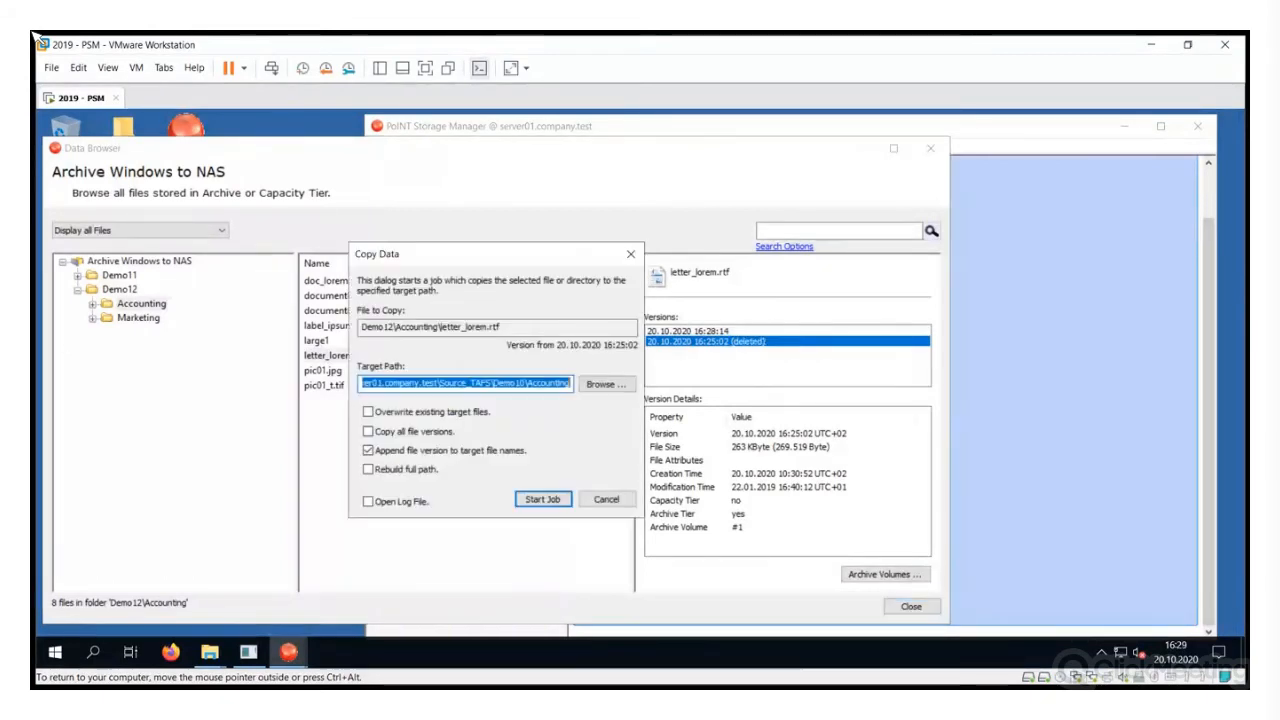
pyautogui.click(527, 384)
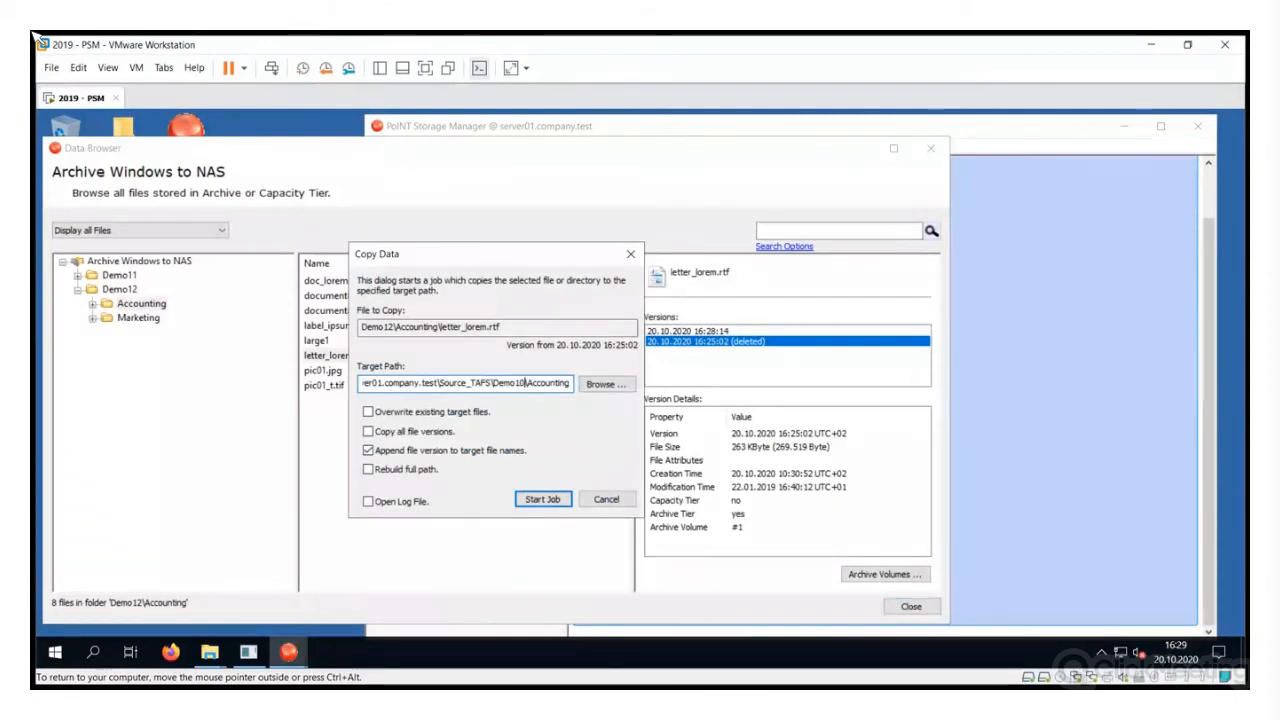
pyautogui.press('BackSpace')
pyautogui.write('2')
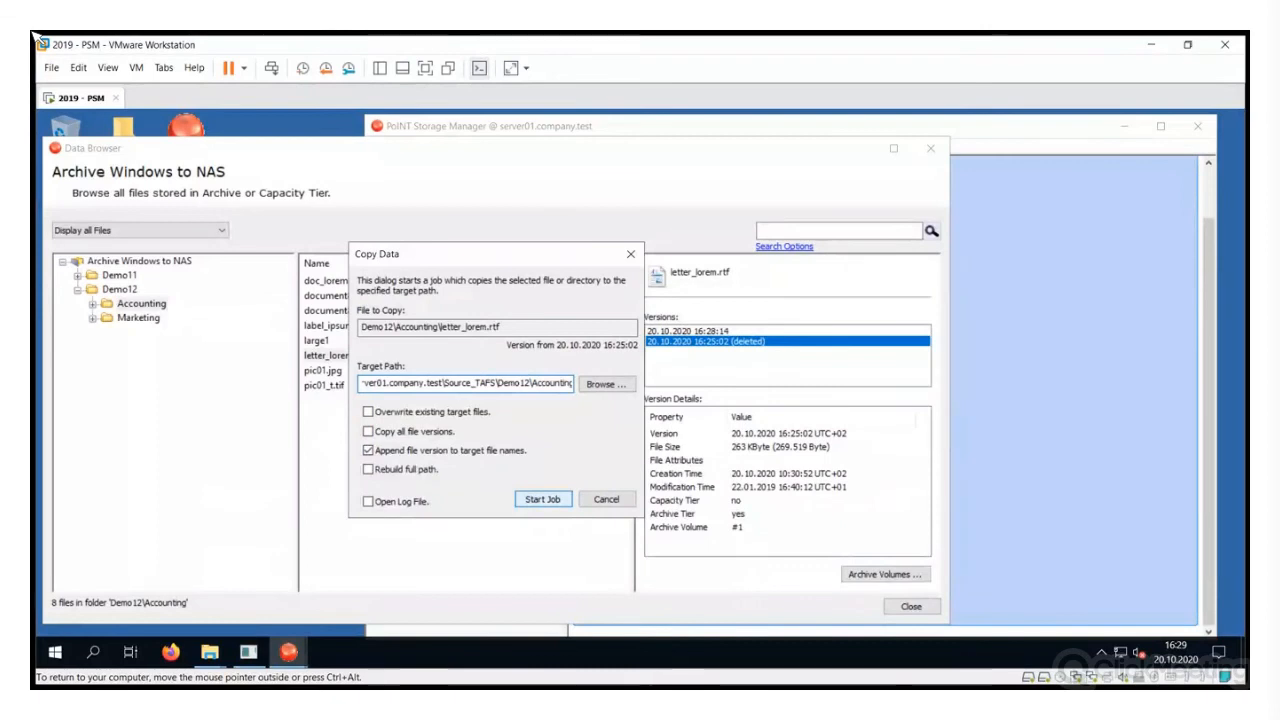
pyautogui.press('Return')
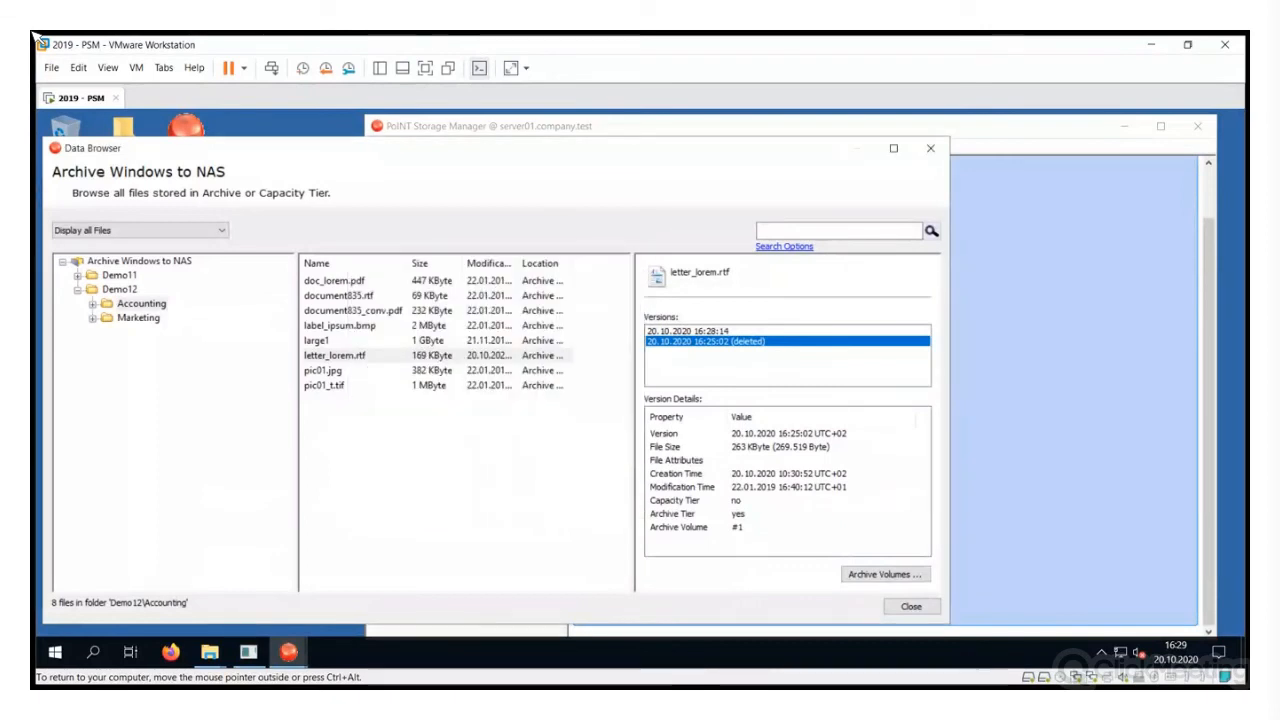
pyautogui.click(209, 652)
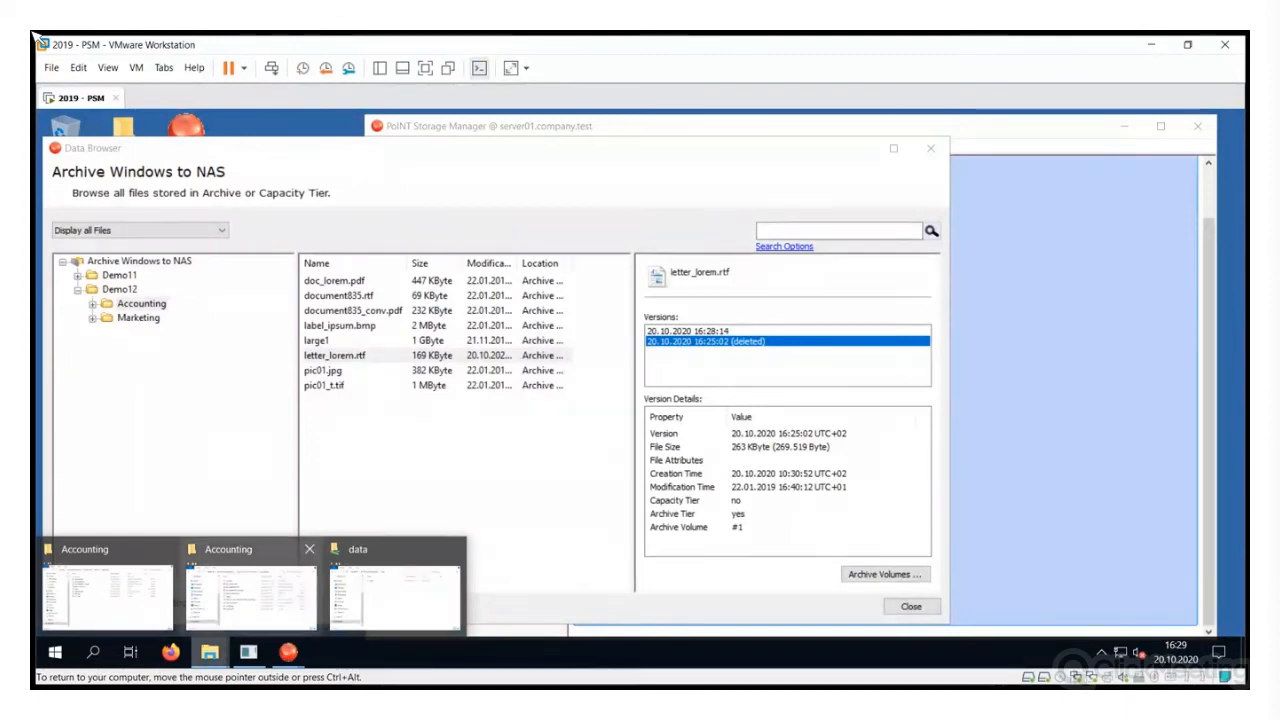
pyautogui.click(250, 595)
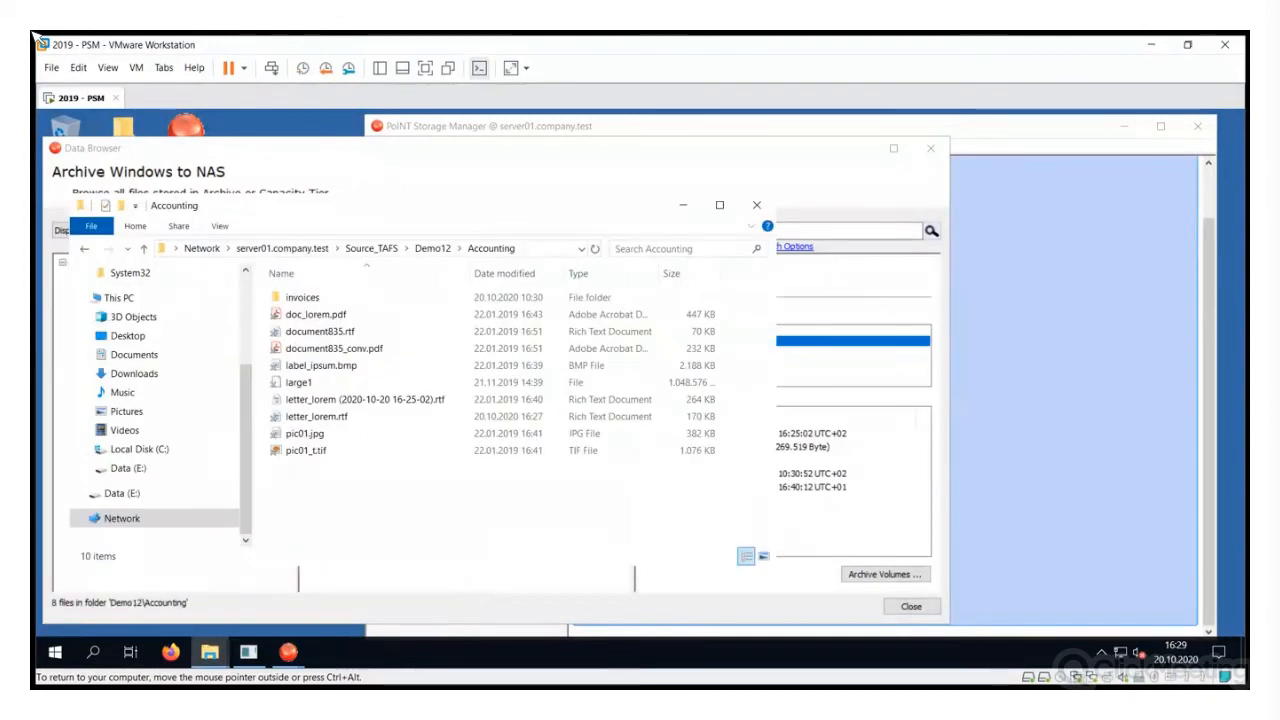
pyautogui.click(360, 399)
pyautogui.doubleClick(360, 399)
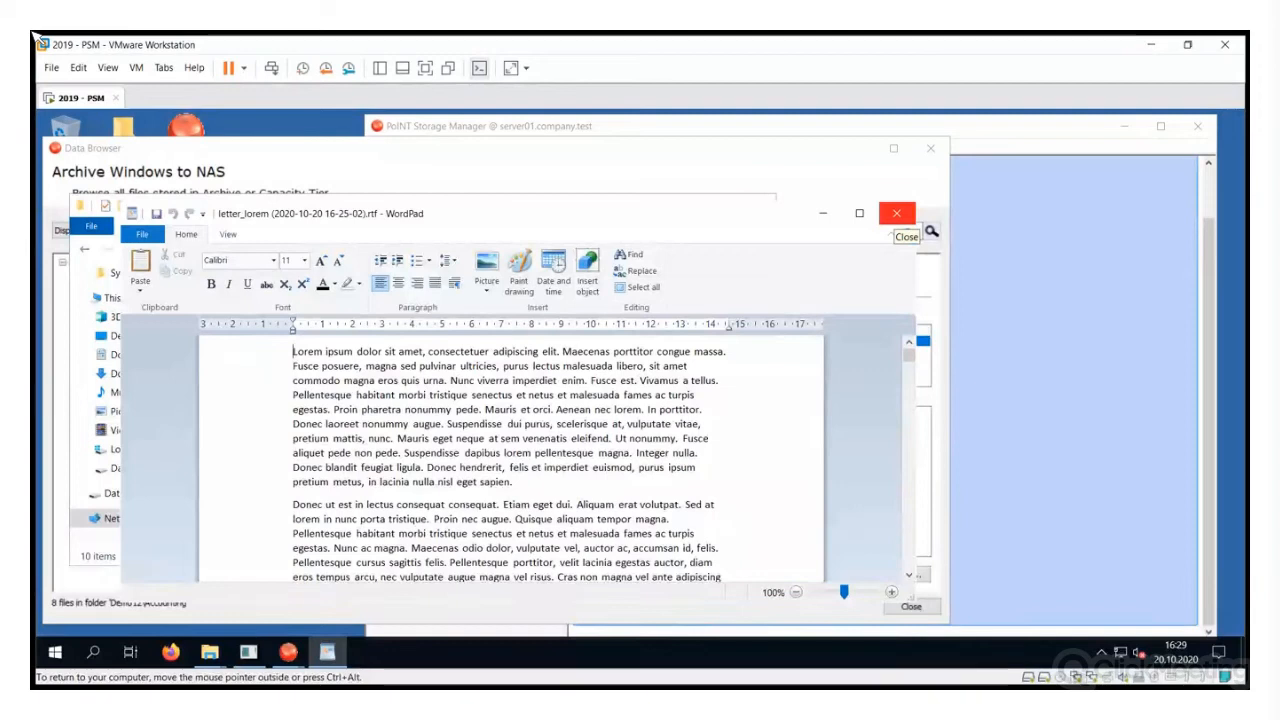
# Close WordPad, the Accounting folder window and the Data Browser
pyautogui.click(897, 213)
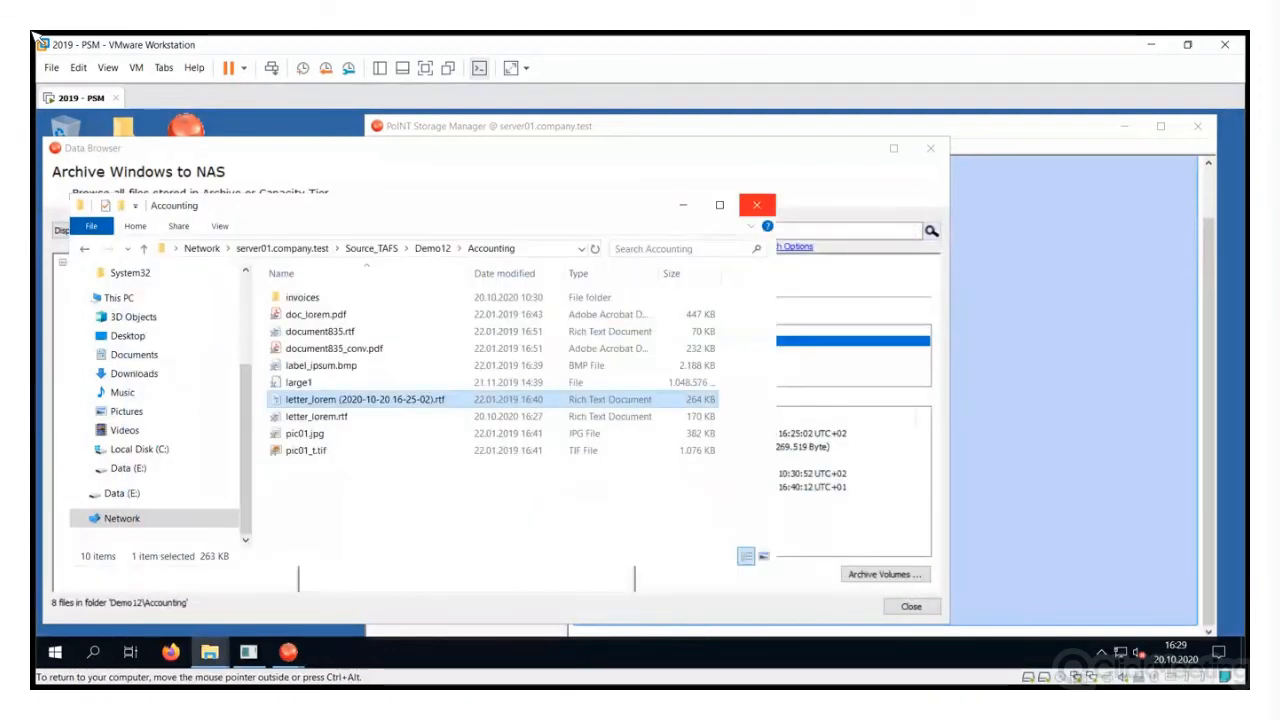
pyautogui.click(758, 205)
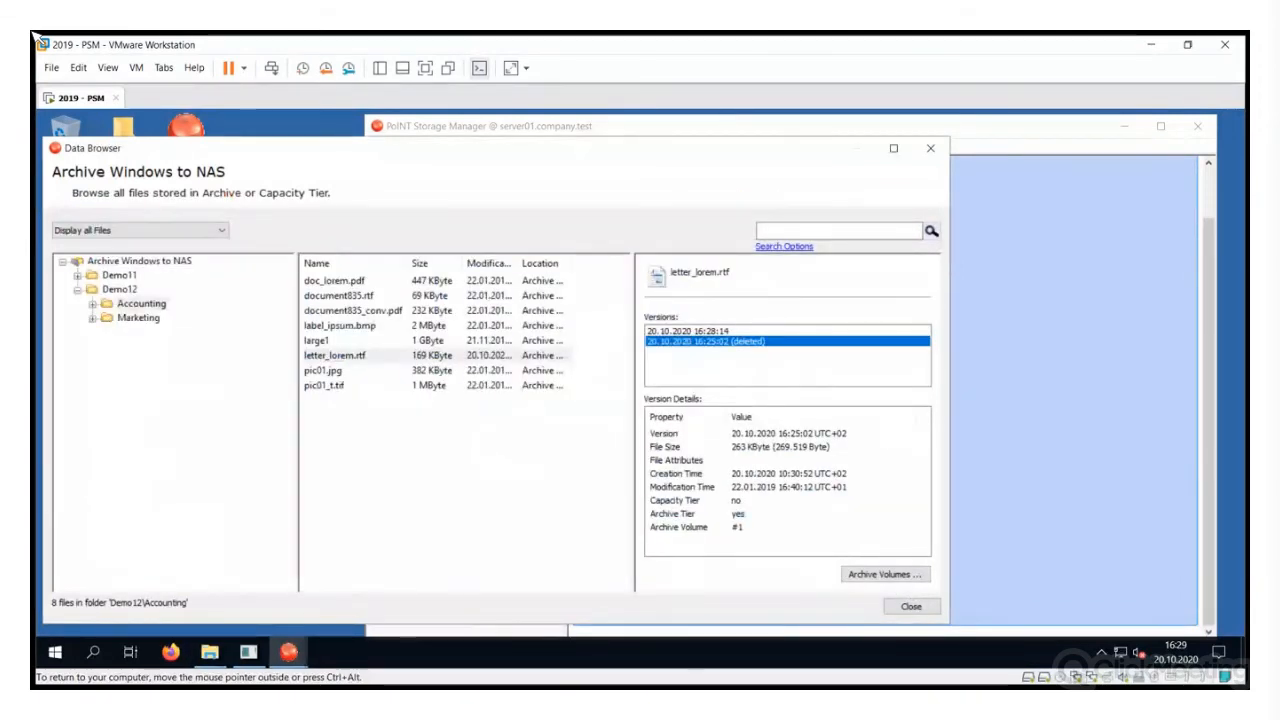
pyautogui.click(930, 148)
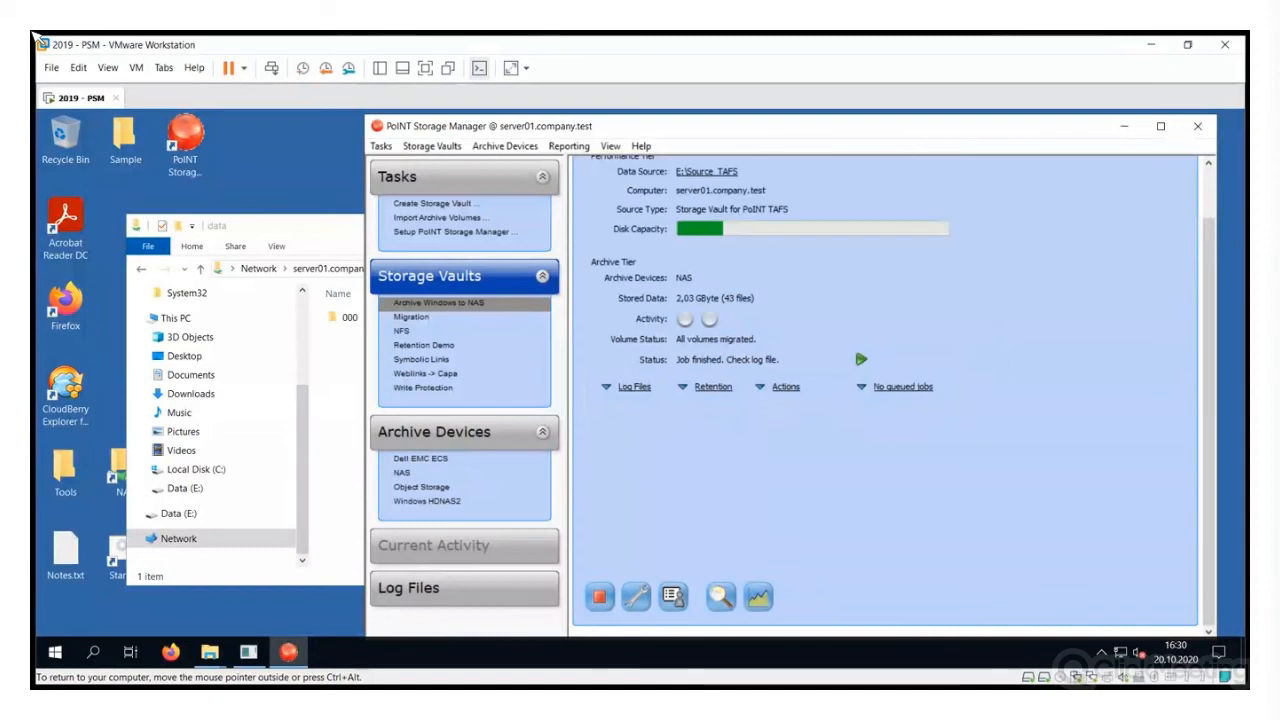
# Add a new retention policy mapping with E:\Source_TAFS\Demo12 as its directory
pyautogui.click(713, 386)
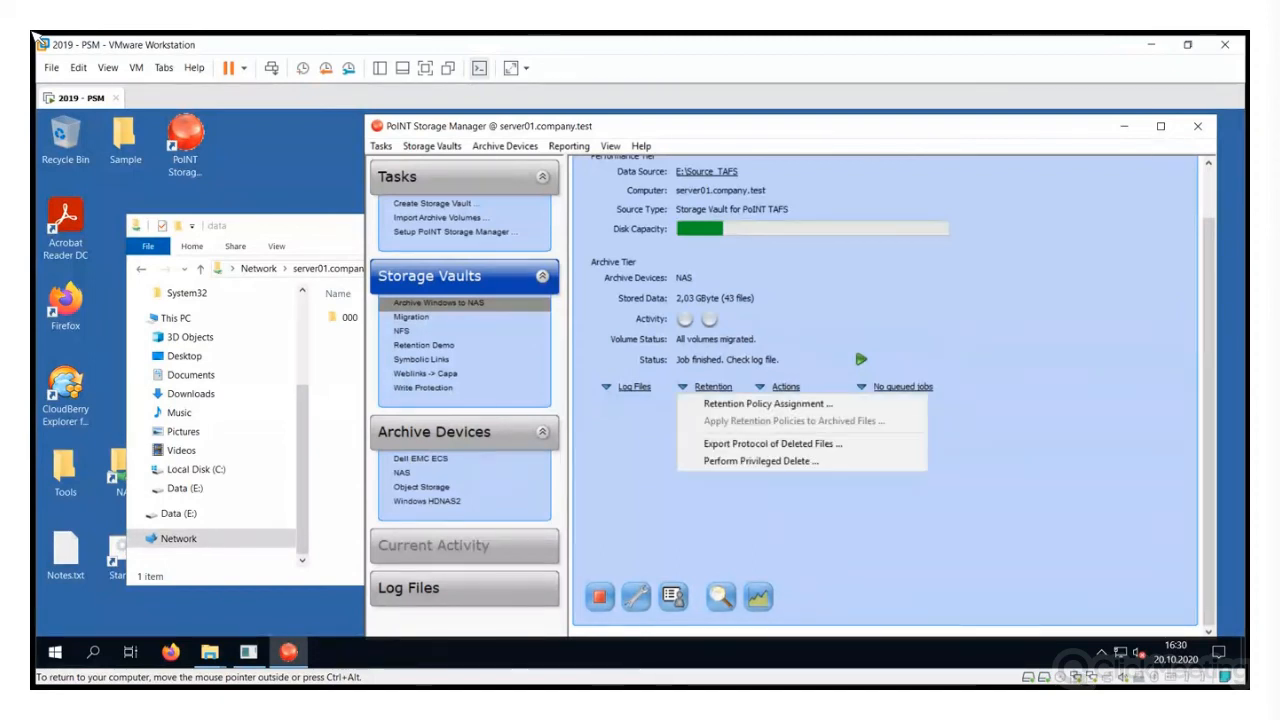
pyautogui.click(760, 401)
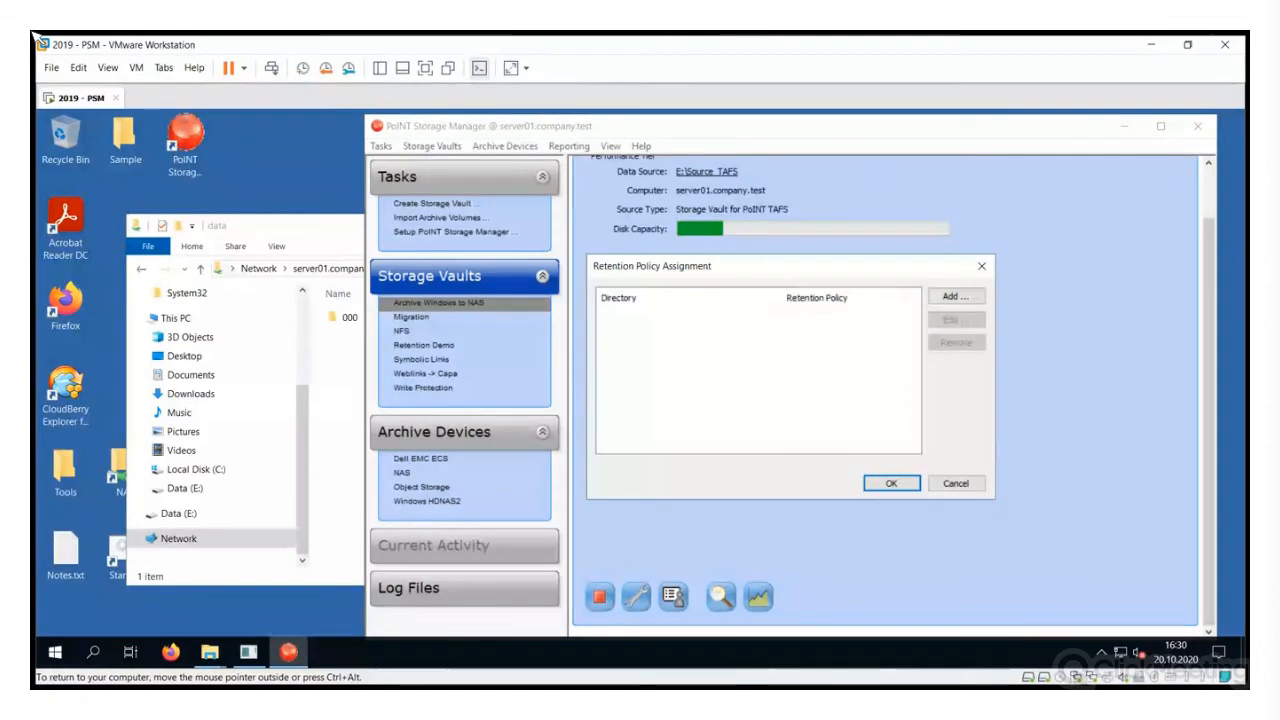
pyautogui.click(955, 296)
pyautogui.click(920, 360)
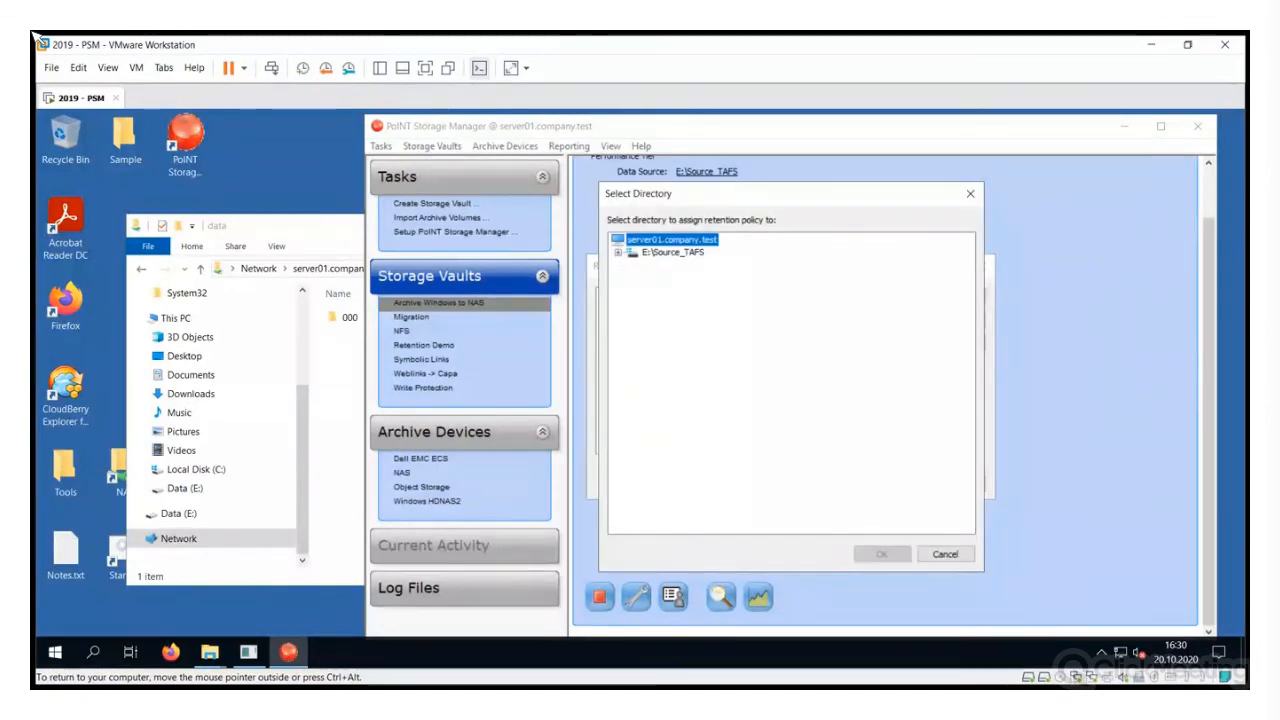
pyautogui.doubleClick(672, 252)
pyautogui.click(672, 403)
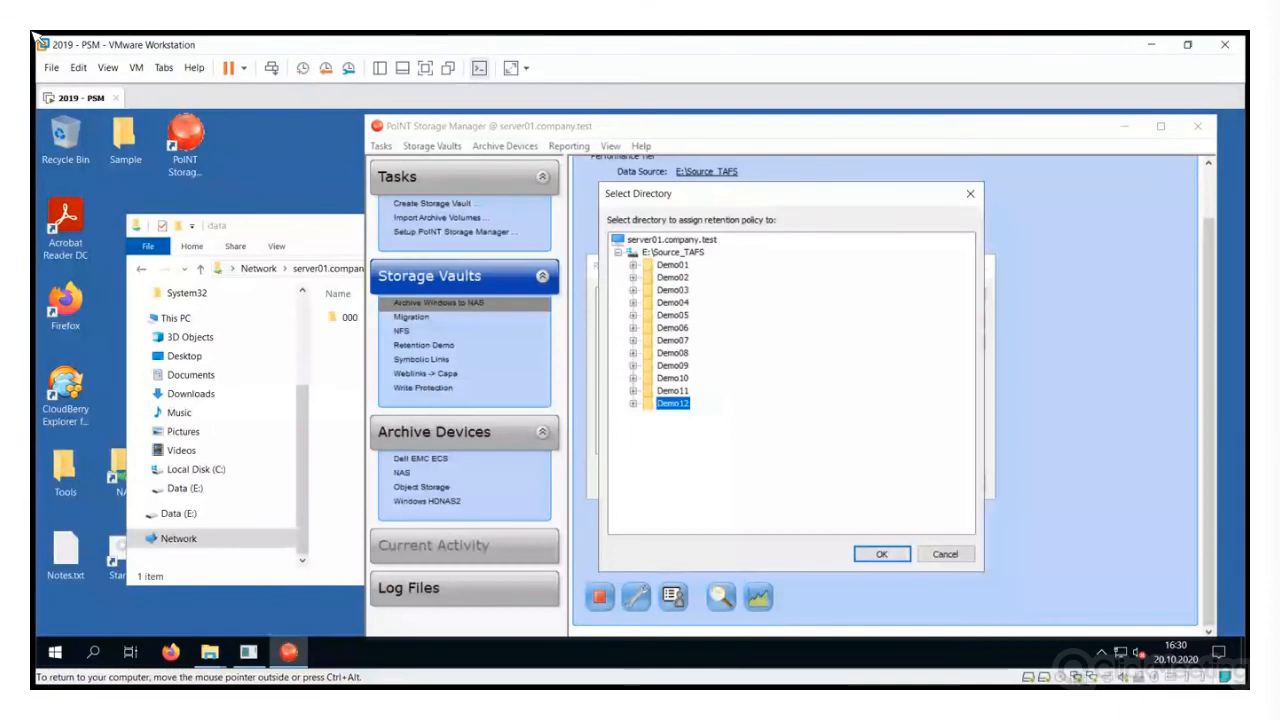
pyautogui.click(881, 554)
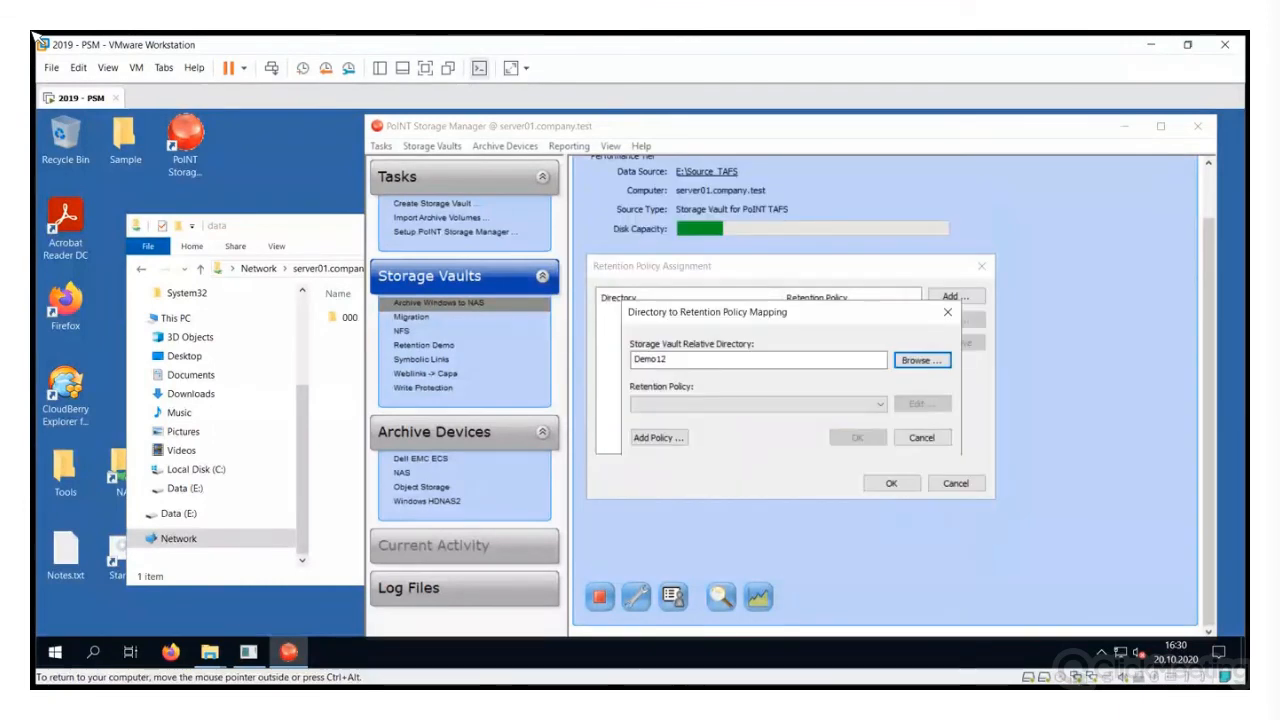
# Create a '15 years' policy based on archive/version time and map Demo12 to it
pyautogui.click(658, 437)
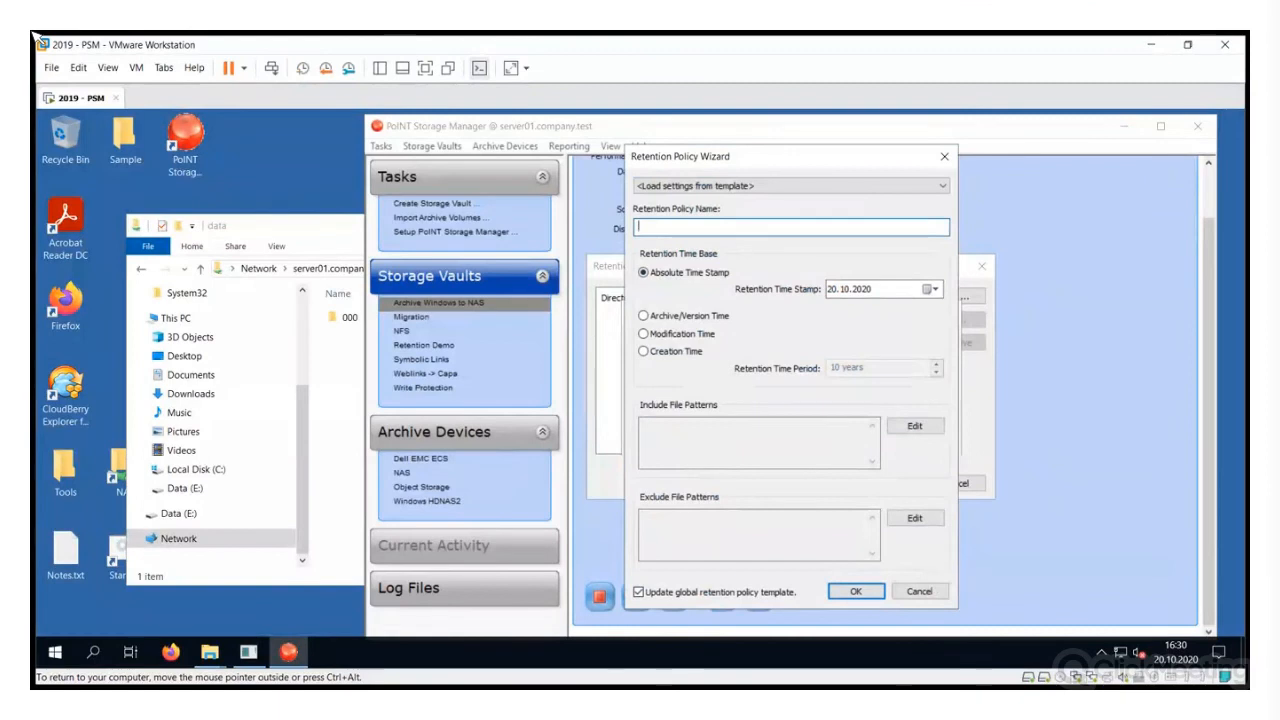
pyautogui.write('15 y')
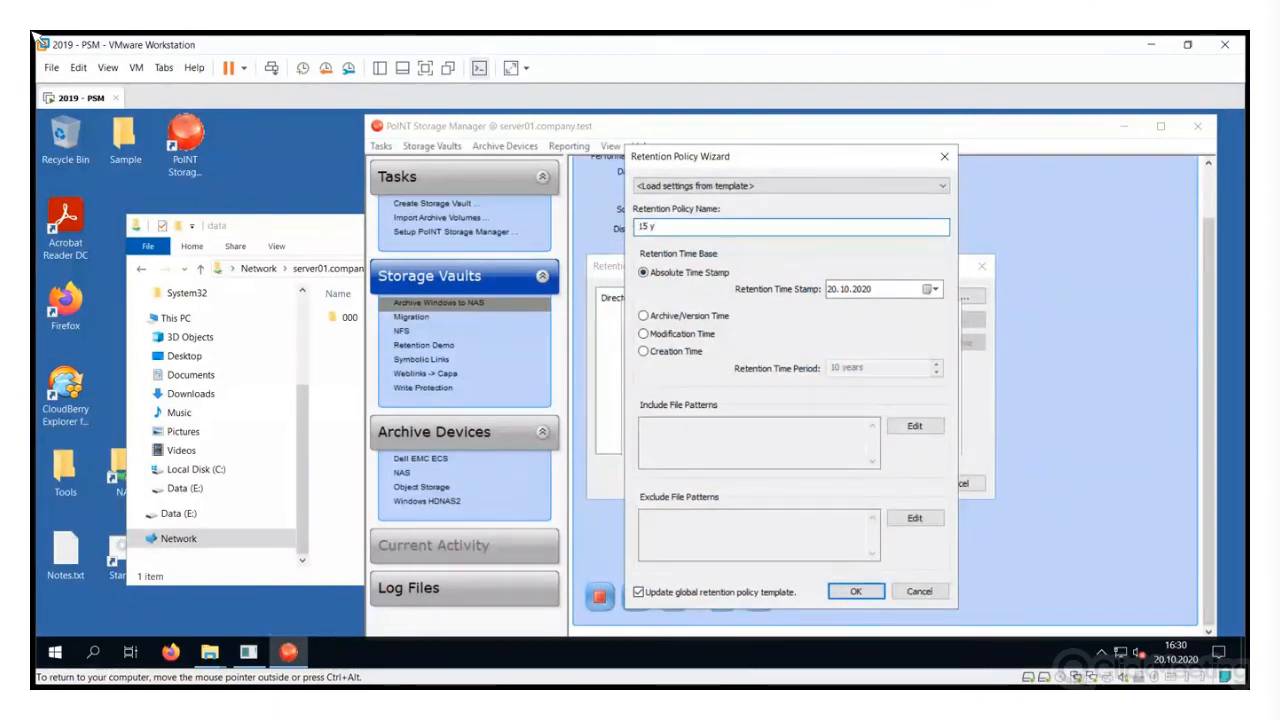
pyautogui.write('ears')
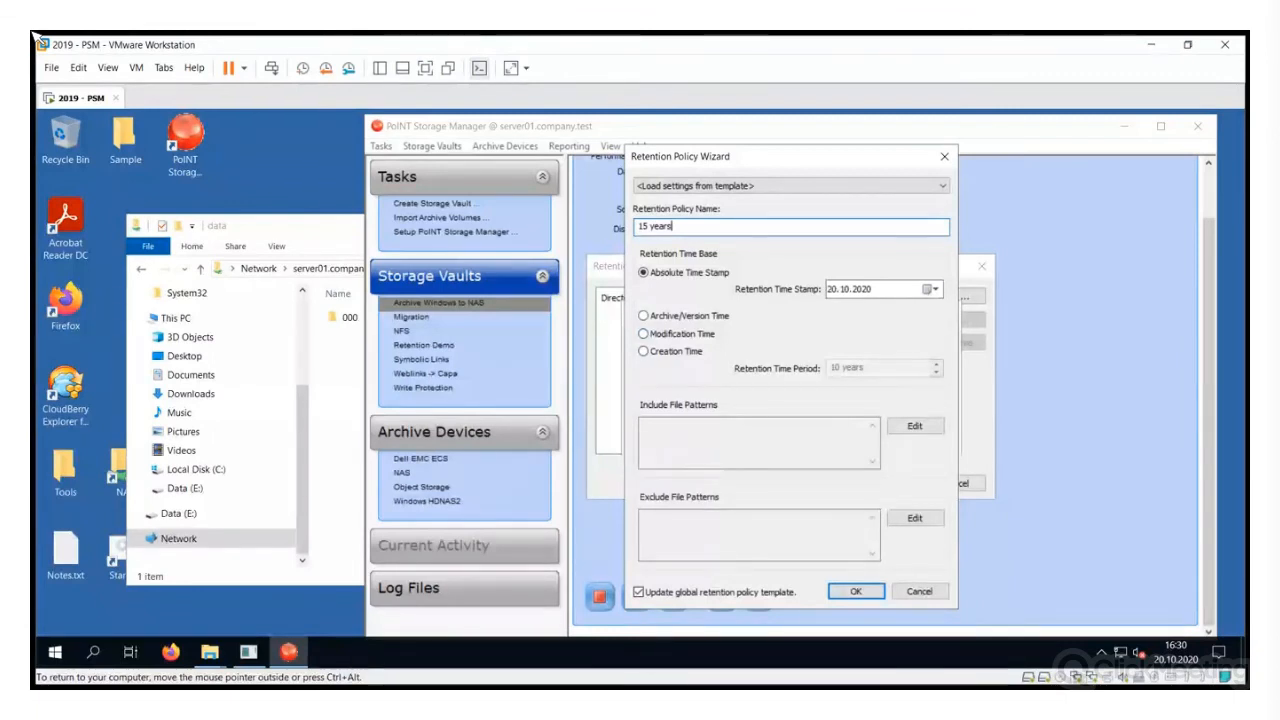
pyautogui.press('Tab')
pyautogui.press('Down')
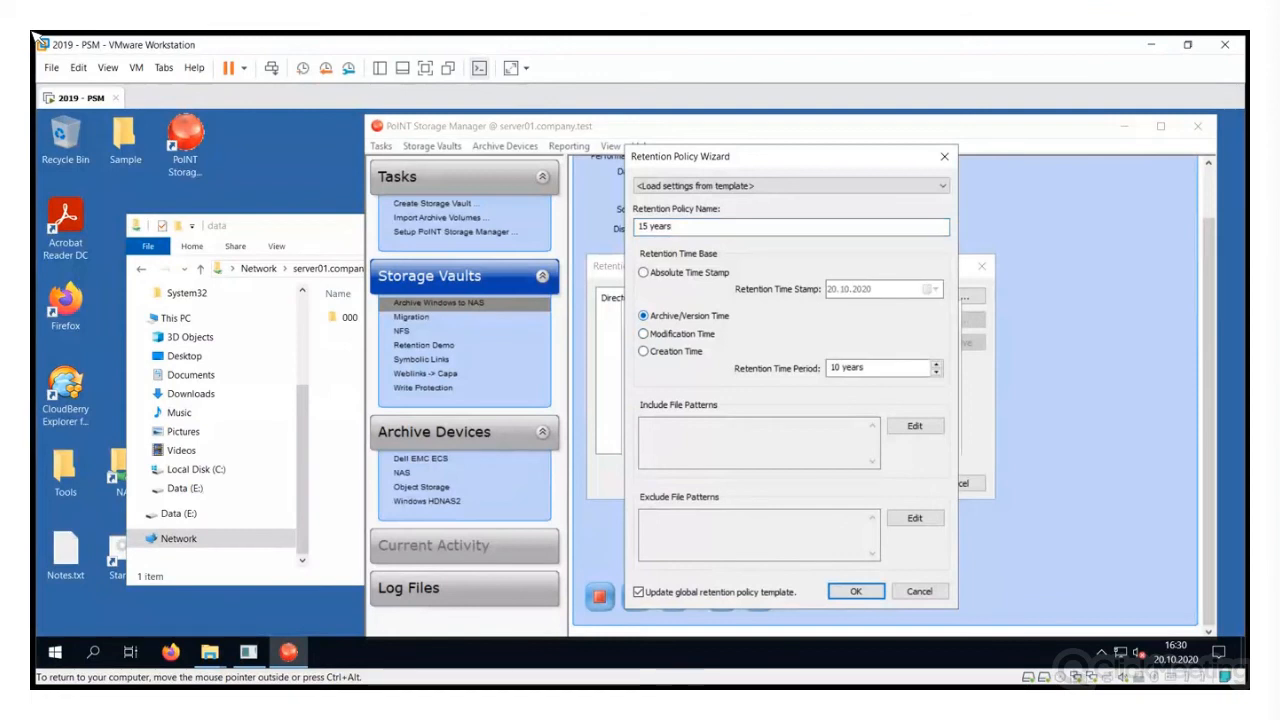
pyautogui.press('Tab')
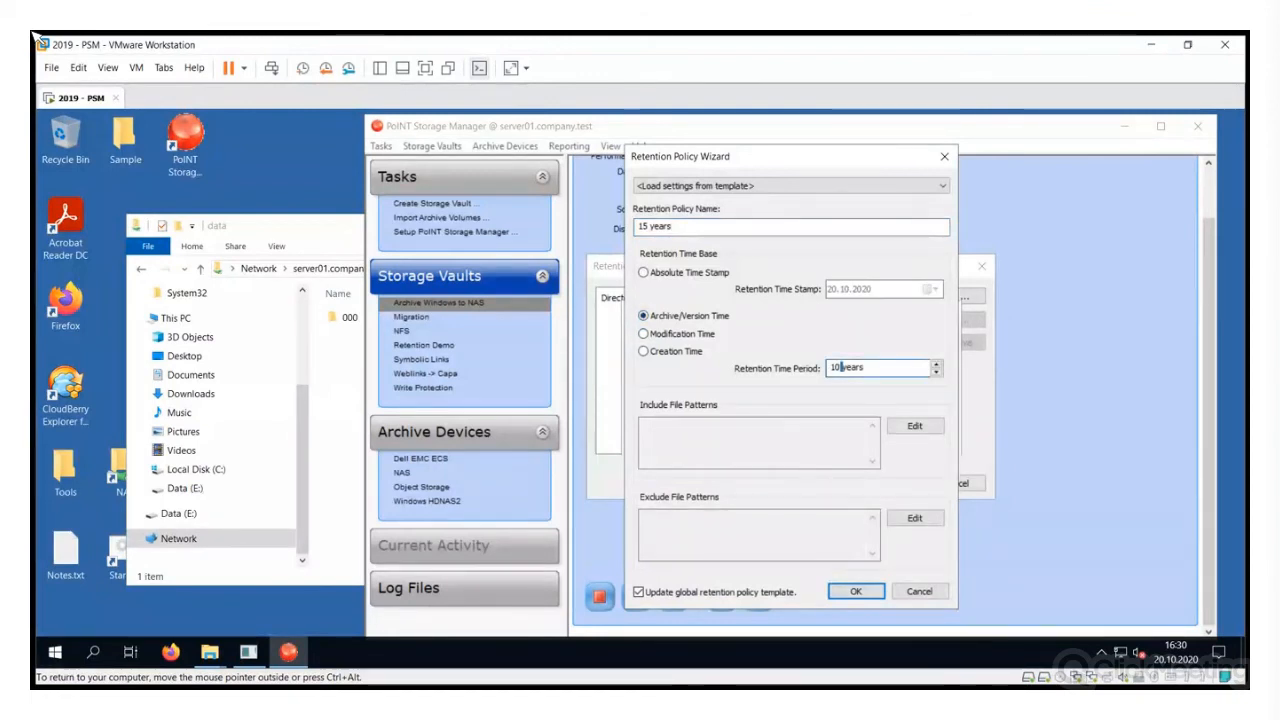
pyautogui.press('BackSpace')
pyautogui.write('5')
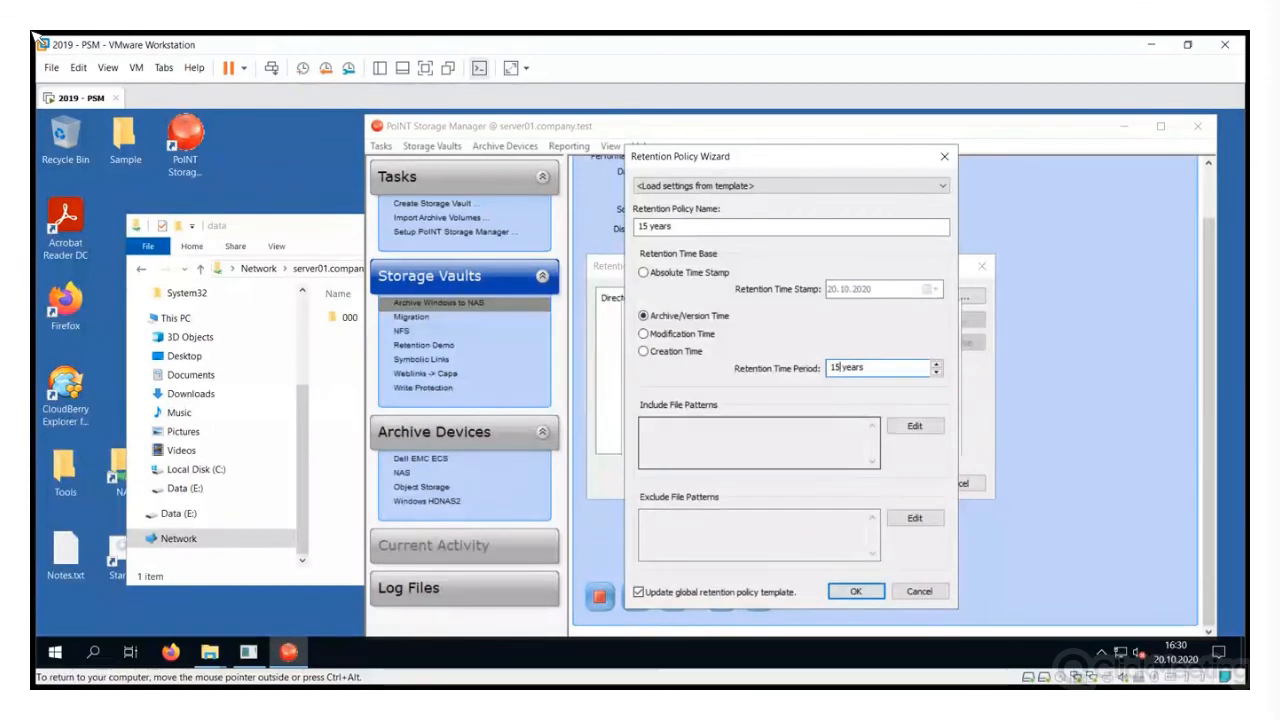
pyautogui.press('Tab')
pyautogui.press('Tab')
pyautogui.press('Return')
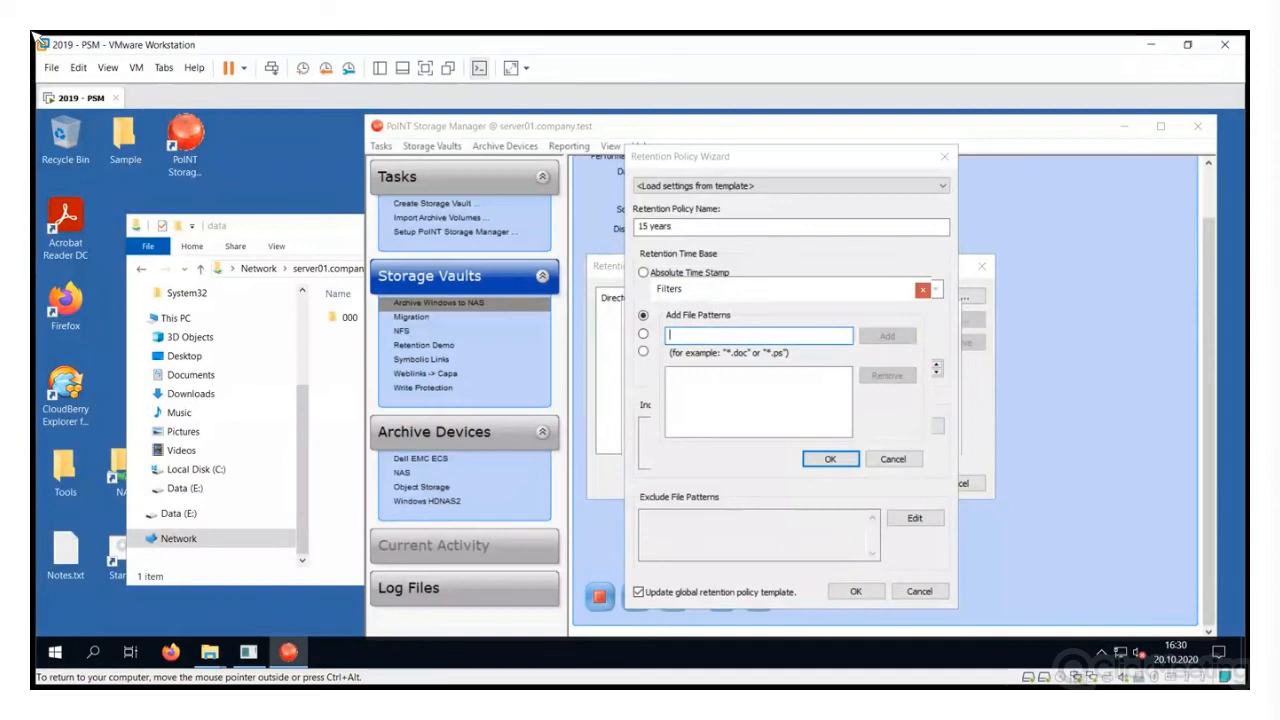
pyautogui.press('Escape')
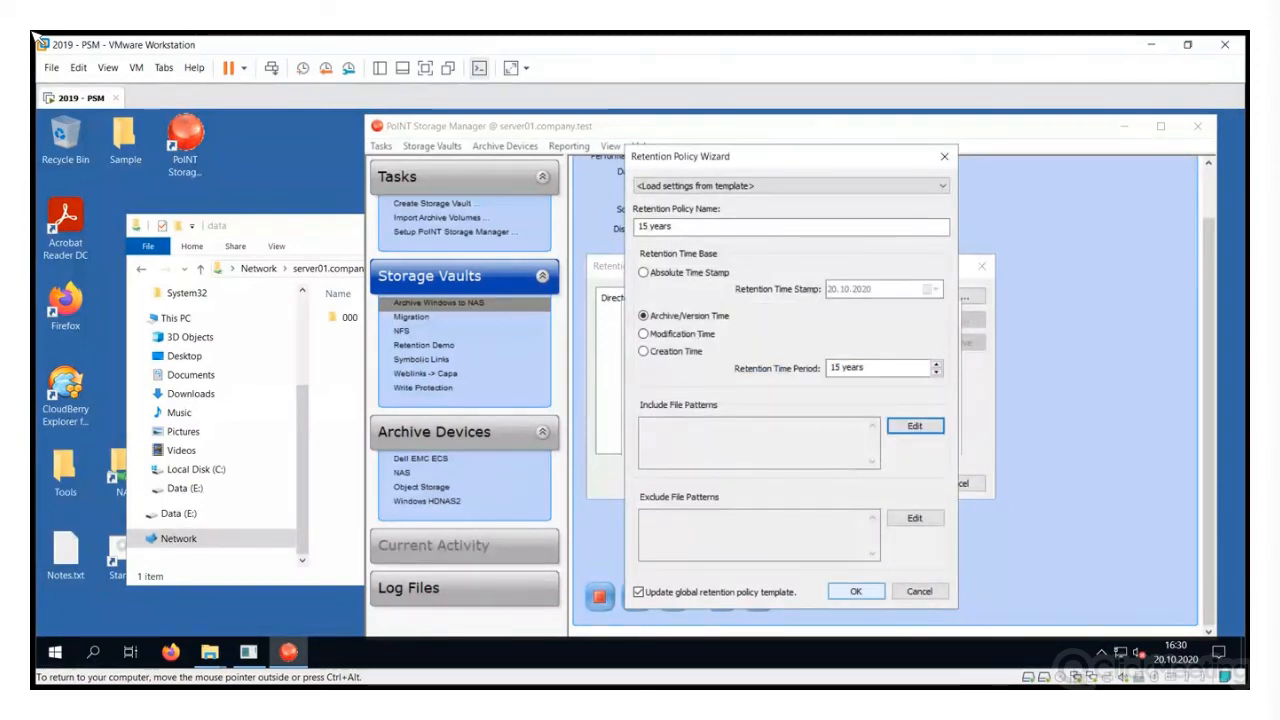
pyautogui.click(855, 591)
pyautogui.click(858, 437)
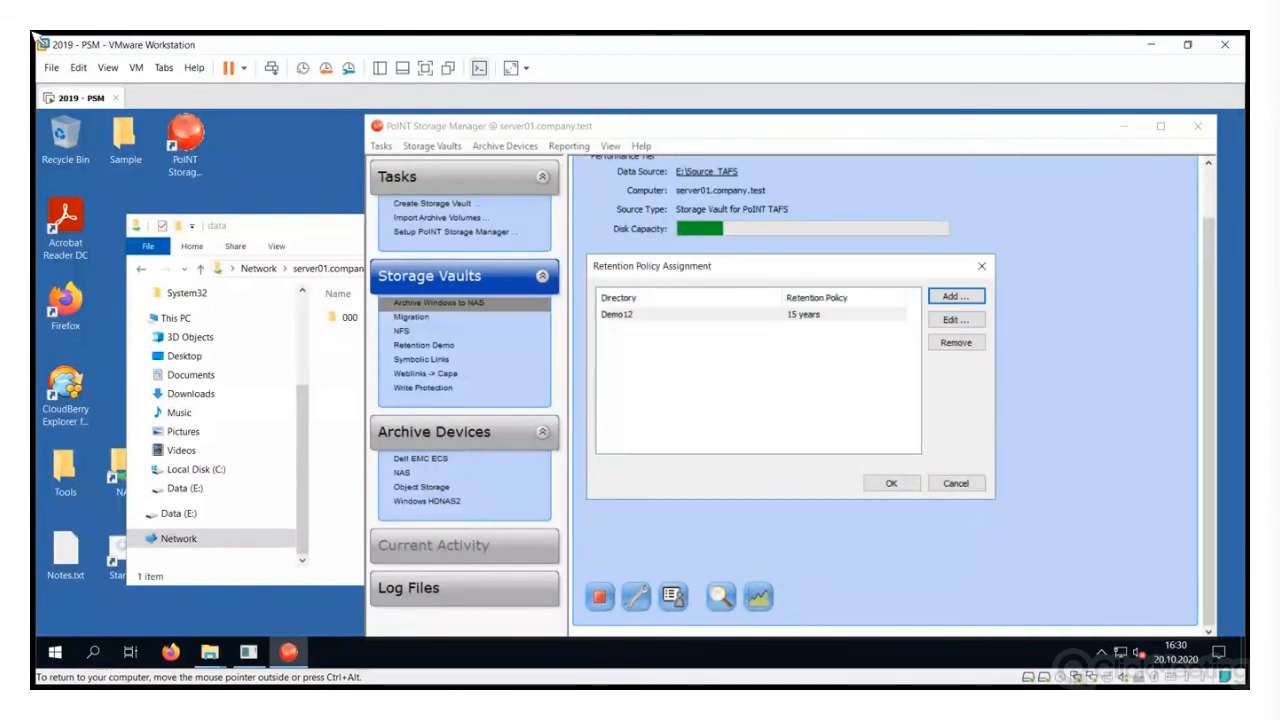
# Confirm the retention policy assignments and apply retention policies to the archived files
pyautogui.click(891, 483)
pyautogui.click(713, 386)
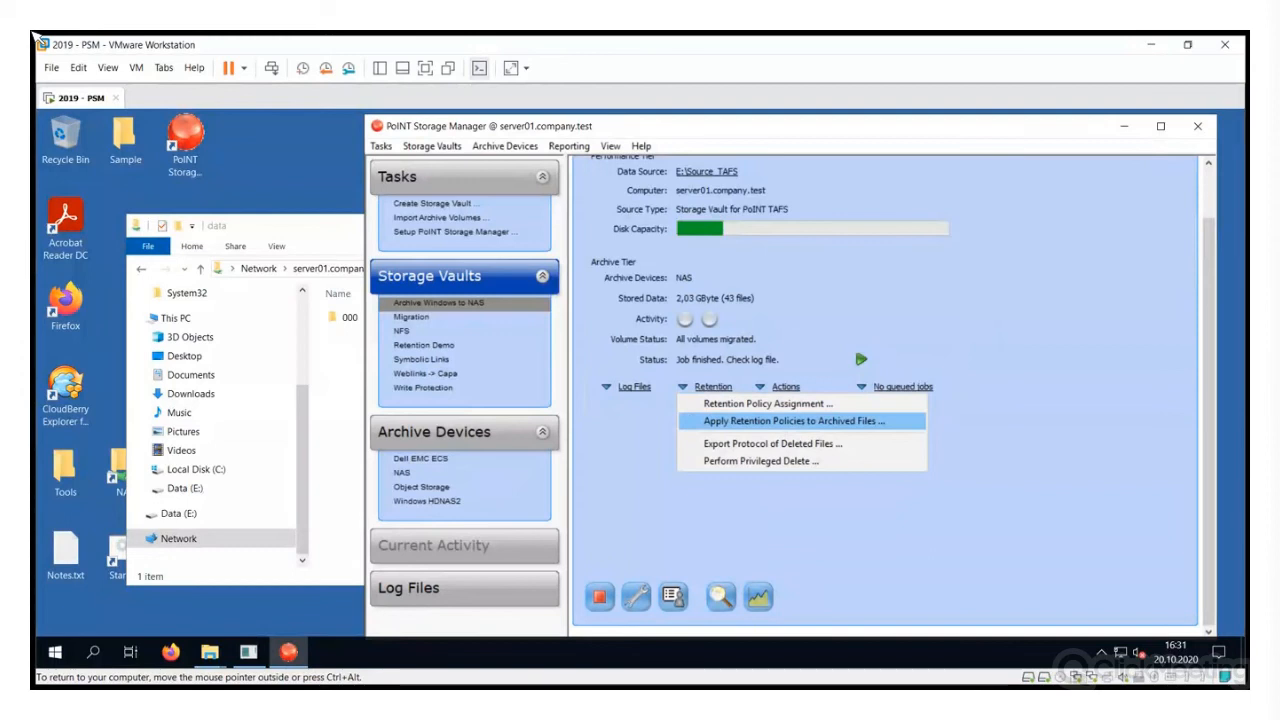
pyautogui.click(793, 421)
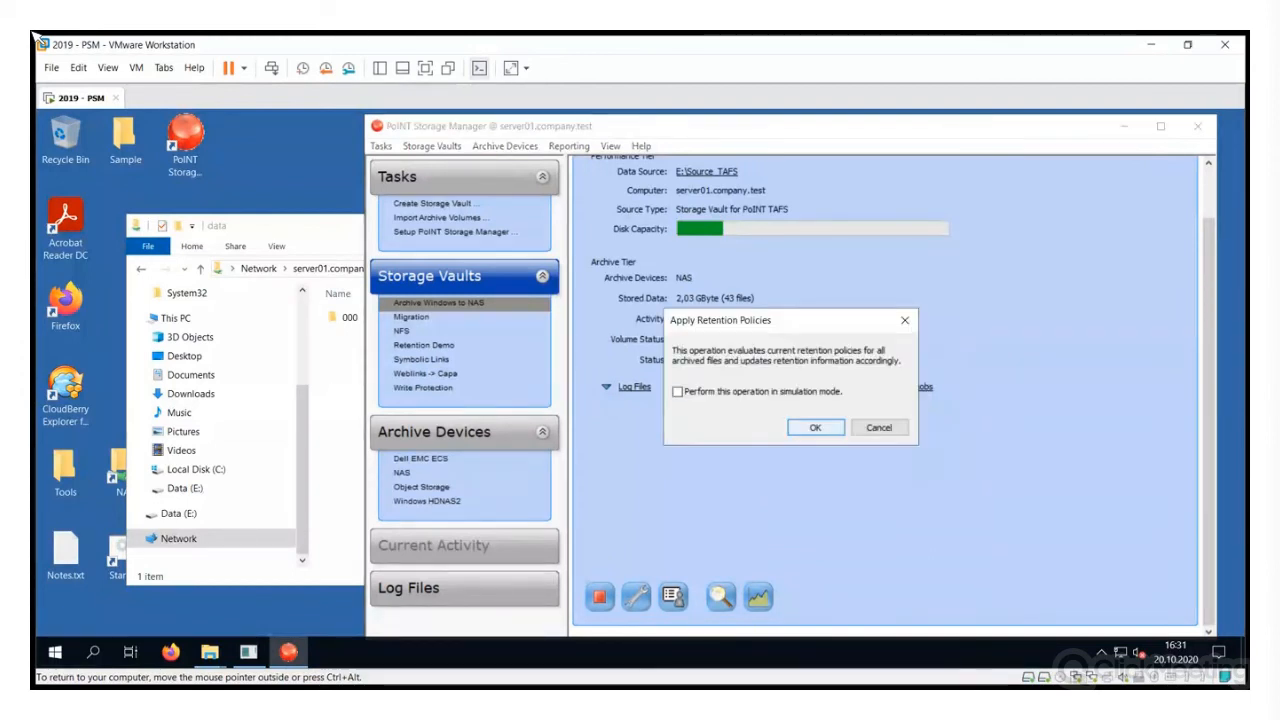
pyautogui.click(815, 427)
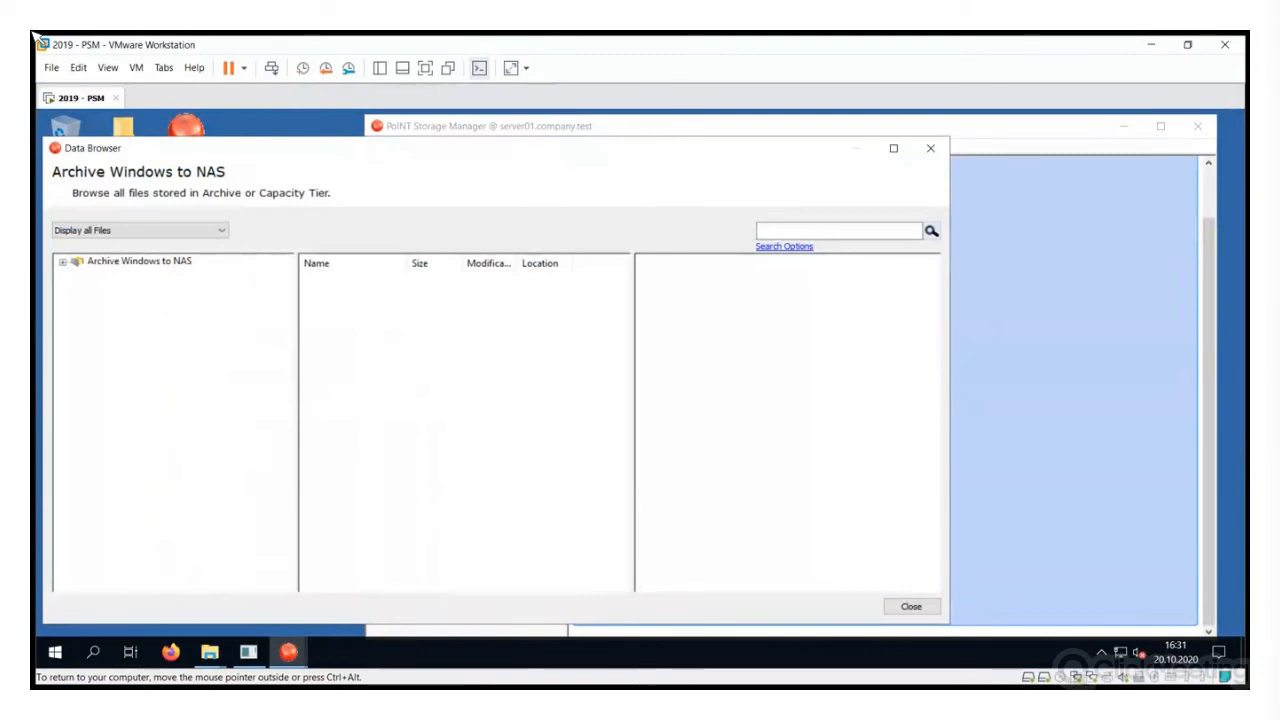
# Browse Demo12\Accounting, view letter_lorem.rtf's archived versions, then close the Data Browser
pyautogui.click(119, 289)
pyautogui.click(78, 289)
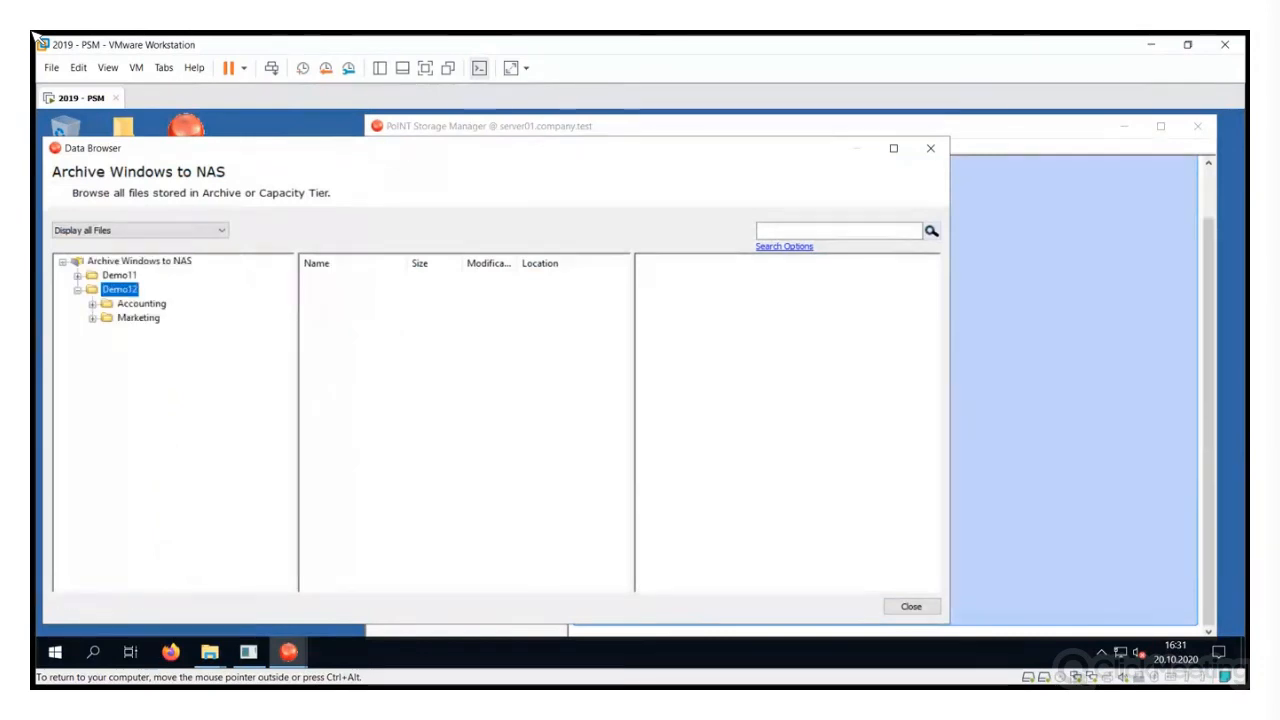
pyautogui.click(138, 317)
pyautogui.click(141, 303)
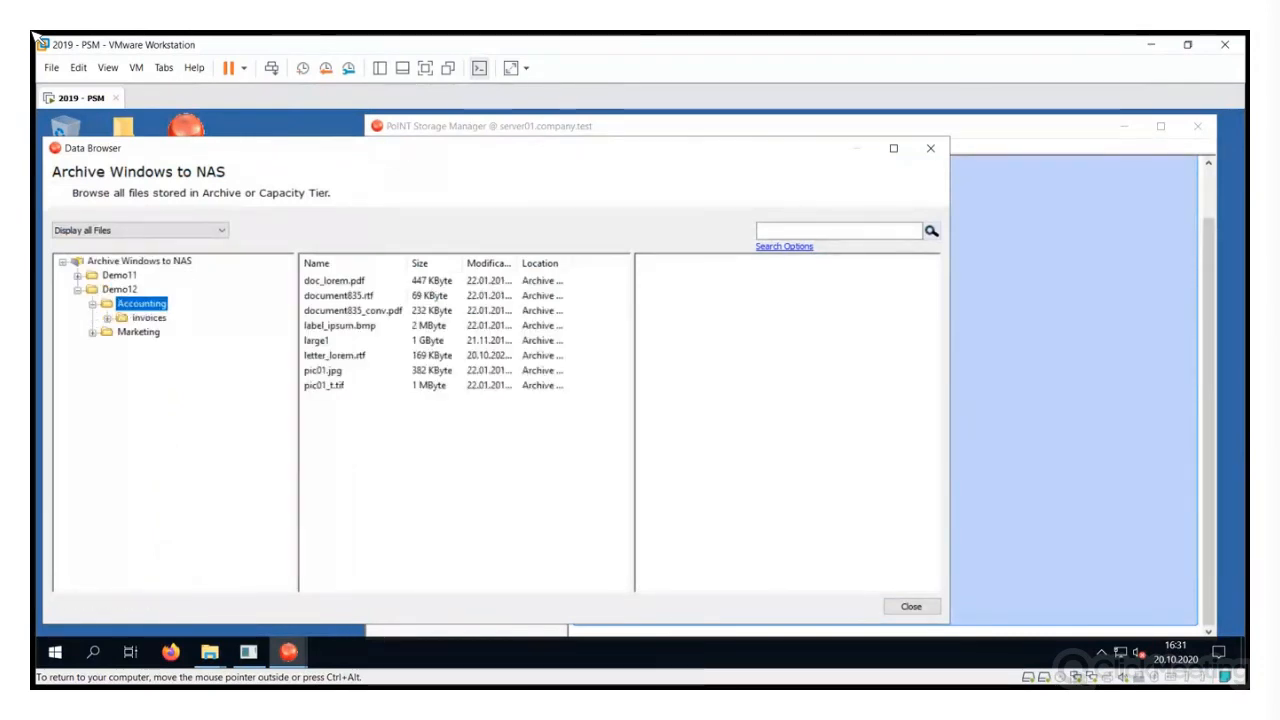
pyautogui.click(335, 355)
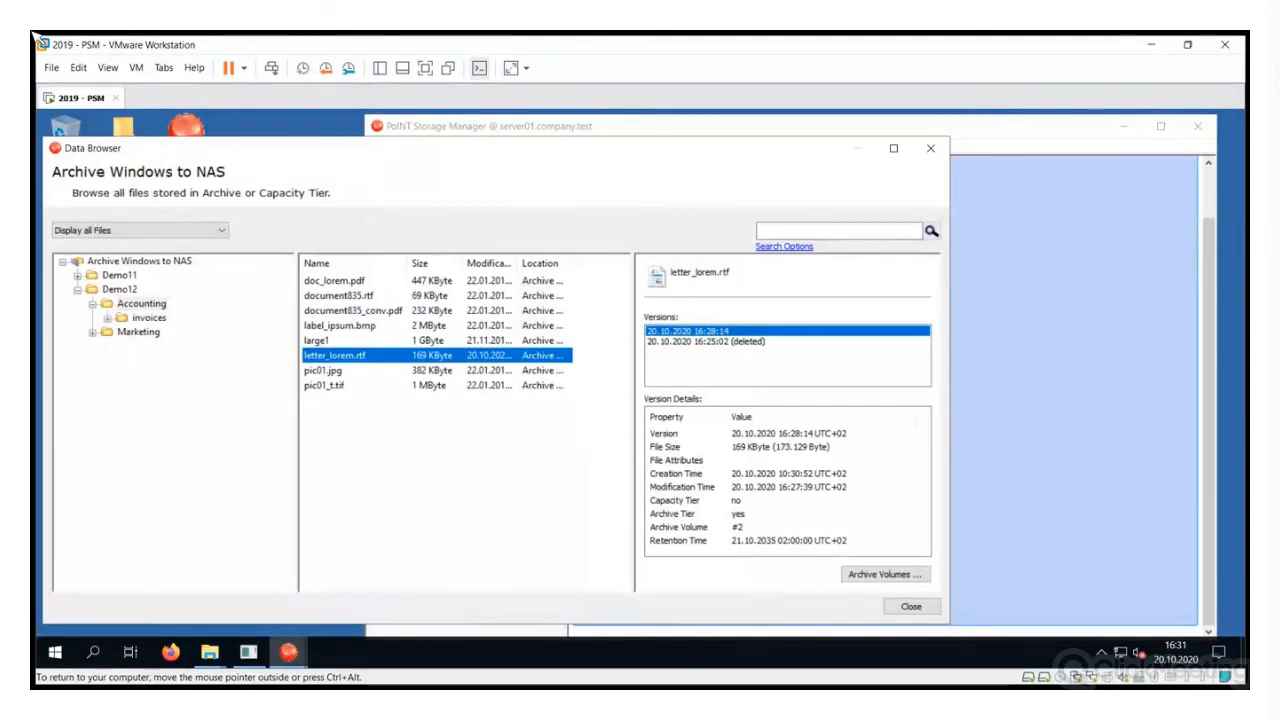
pyautogui.press('Tab')
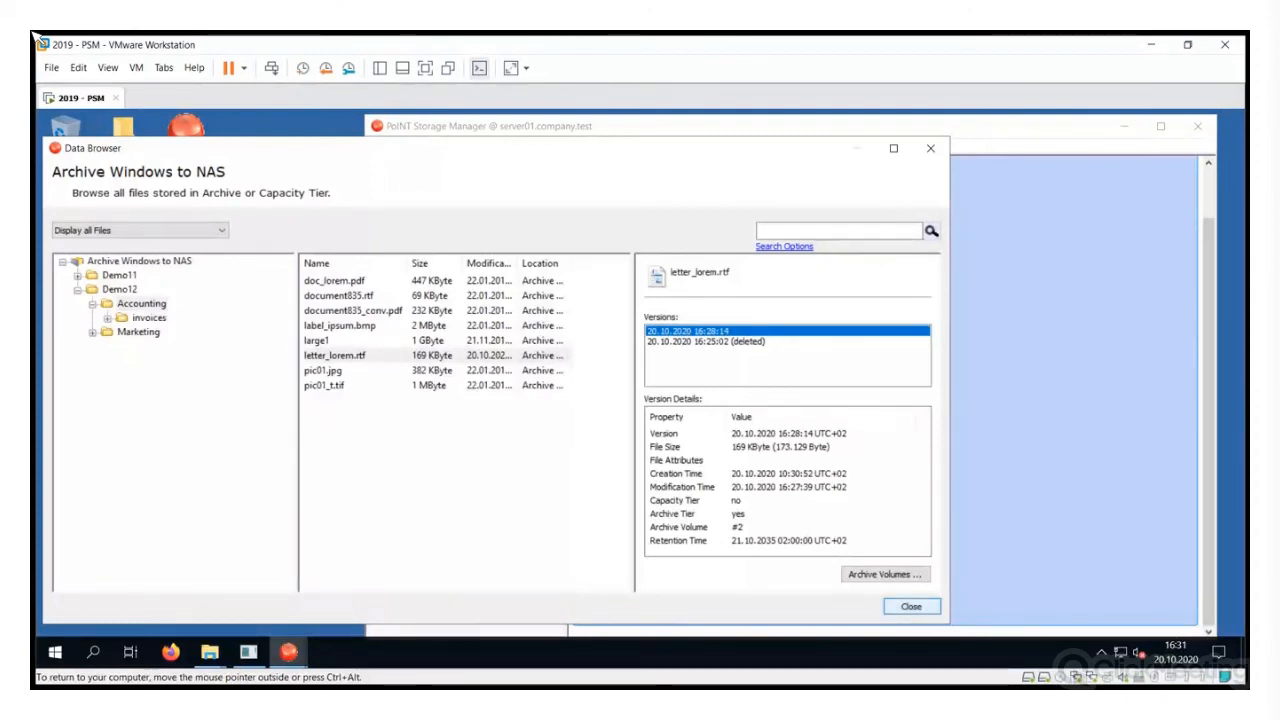
pyautogui.press('Return')
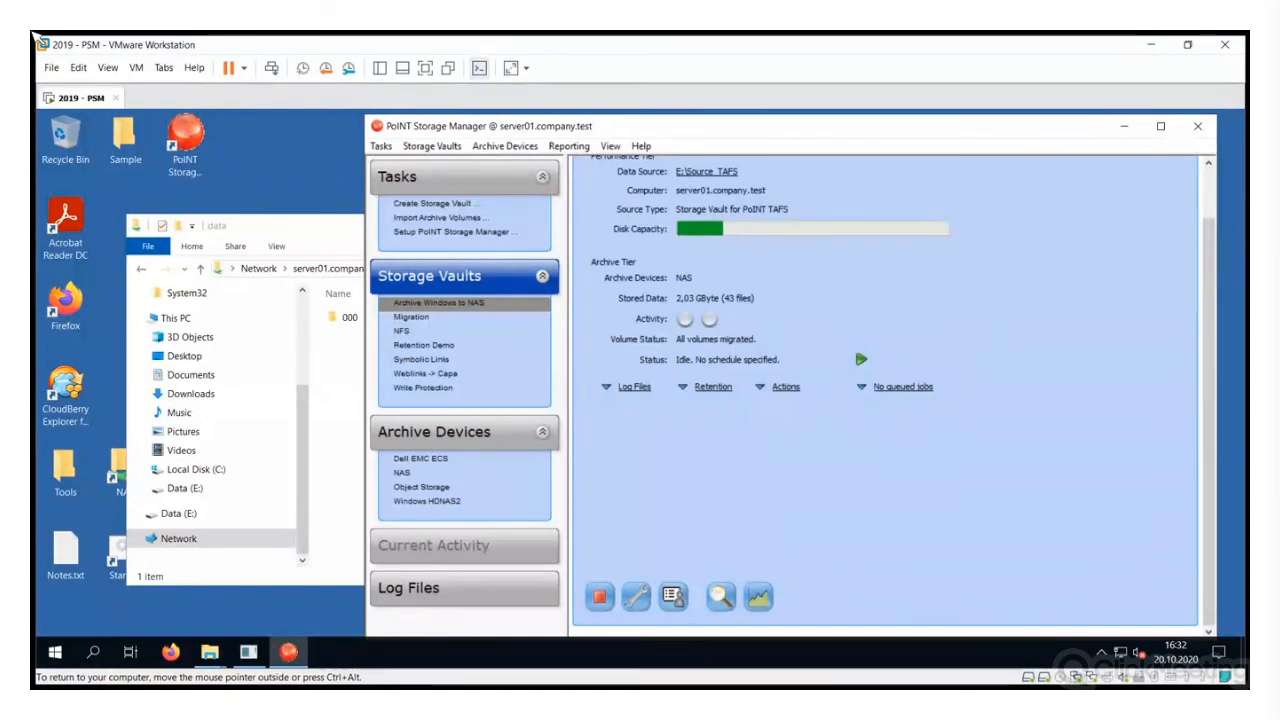
# In the user-controlled archiving configuration, query shares to list both Source_TAFS paths, then add a command
pyautogui.click(672, 597)
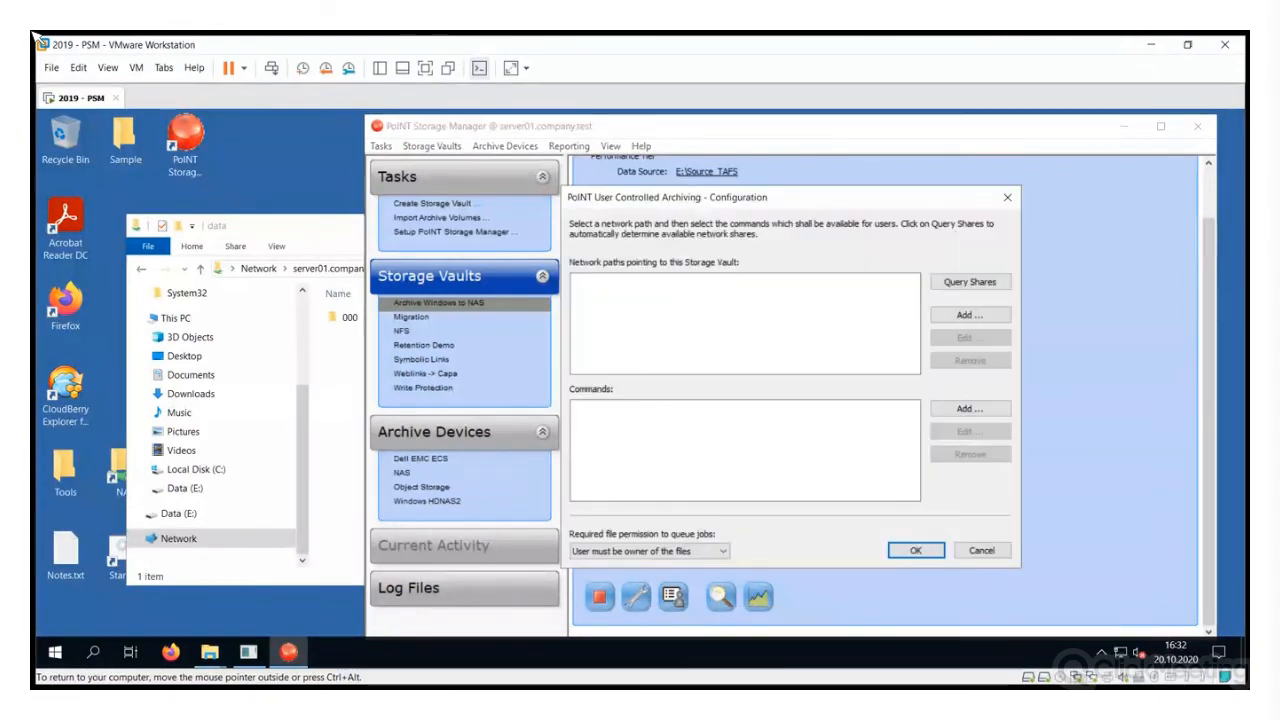
pyautogui.moveTo(828, 199); pyautogui.dragTo(712, 201)
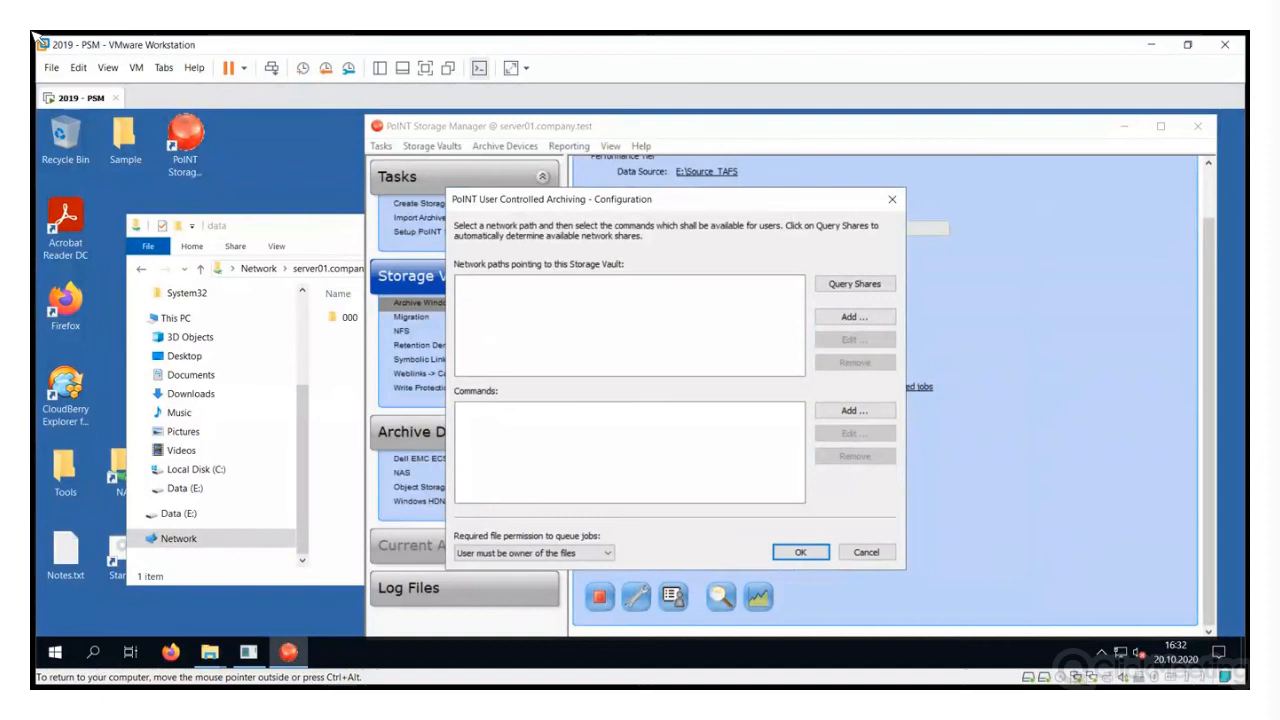
pyautogui.click(854, 284)
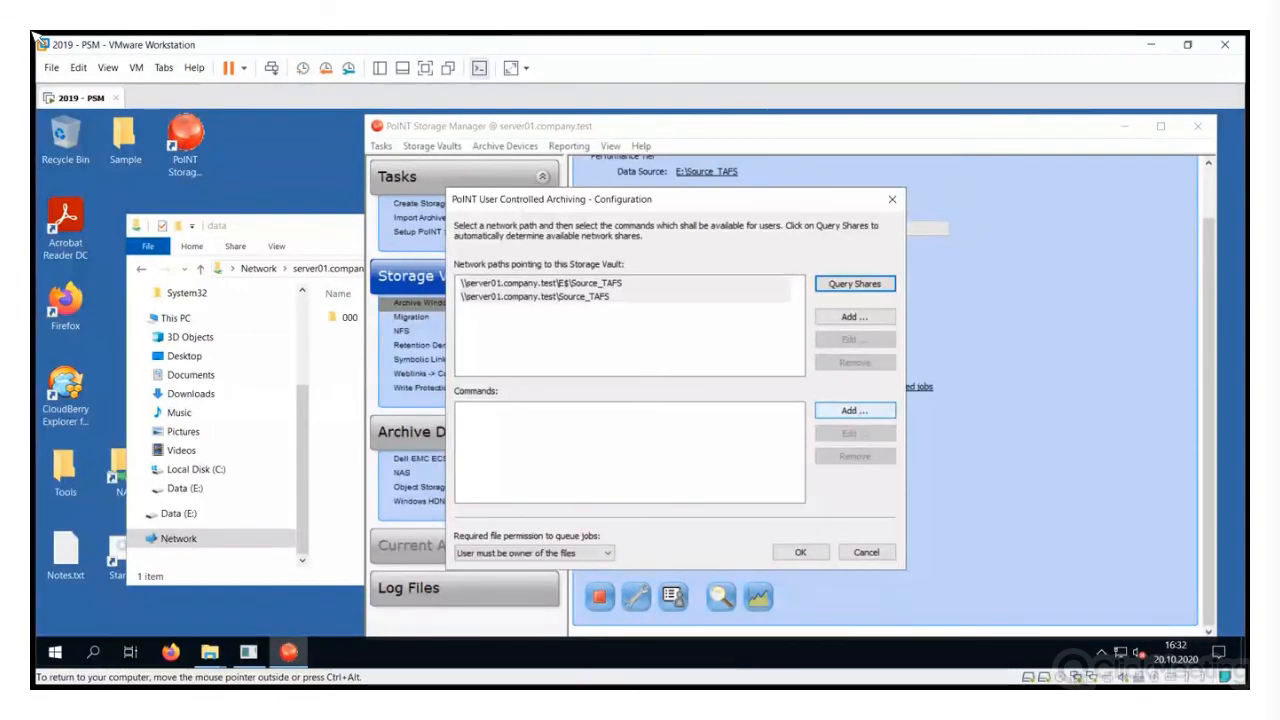
pyautogui.press('Return')
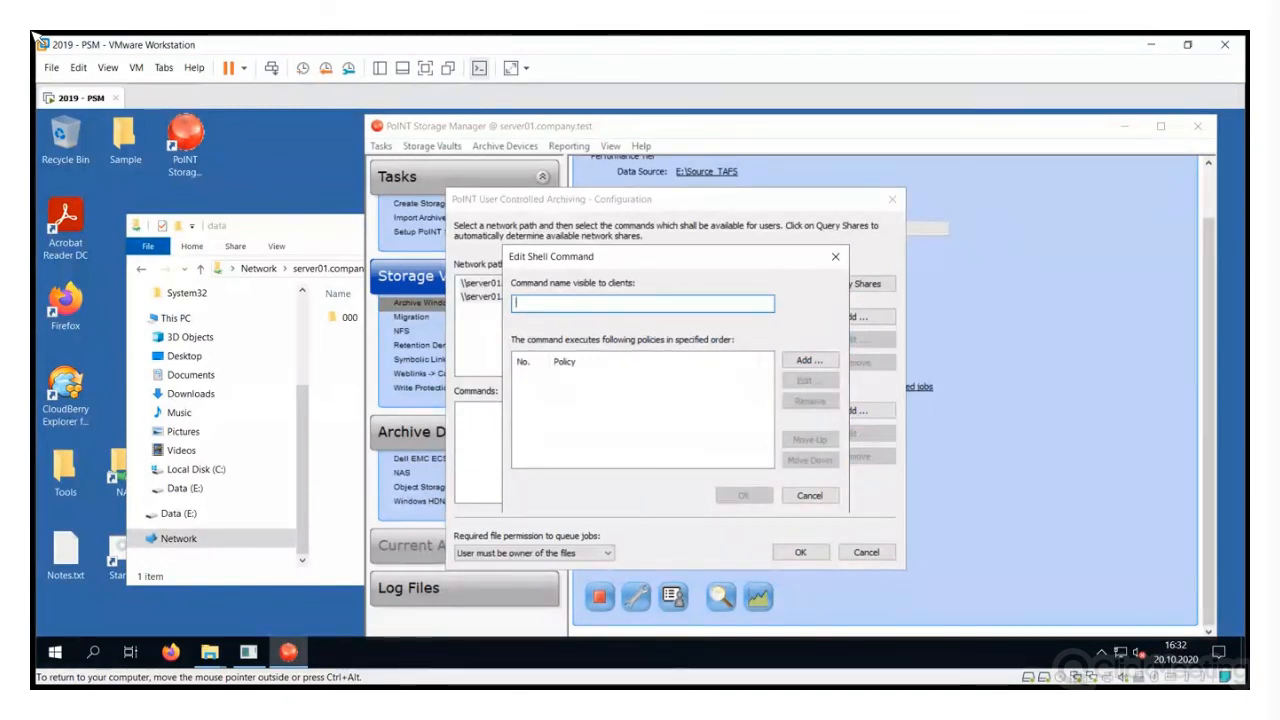
# Name the command 'Move to archive' and add an archive policy called 'Archive all'
pyautogui.write('ove to ar')
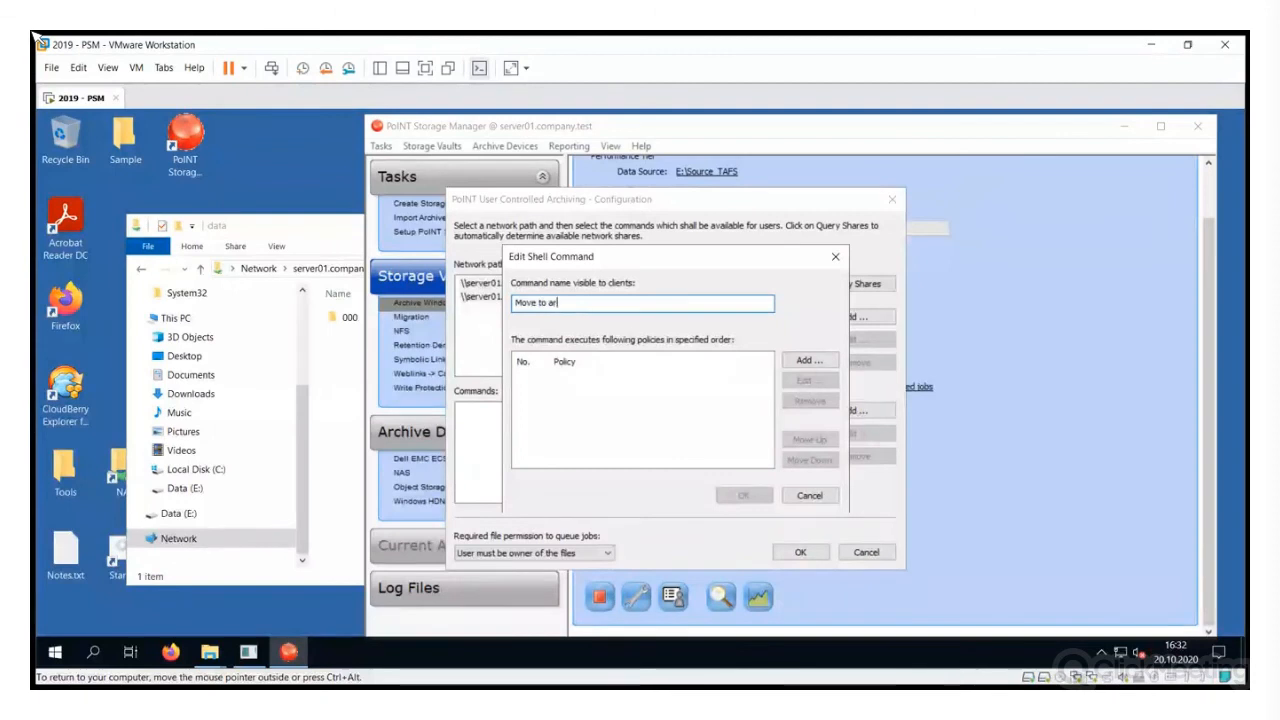
pyautogui.write('chive')
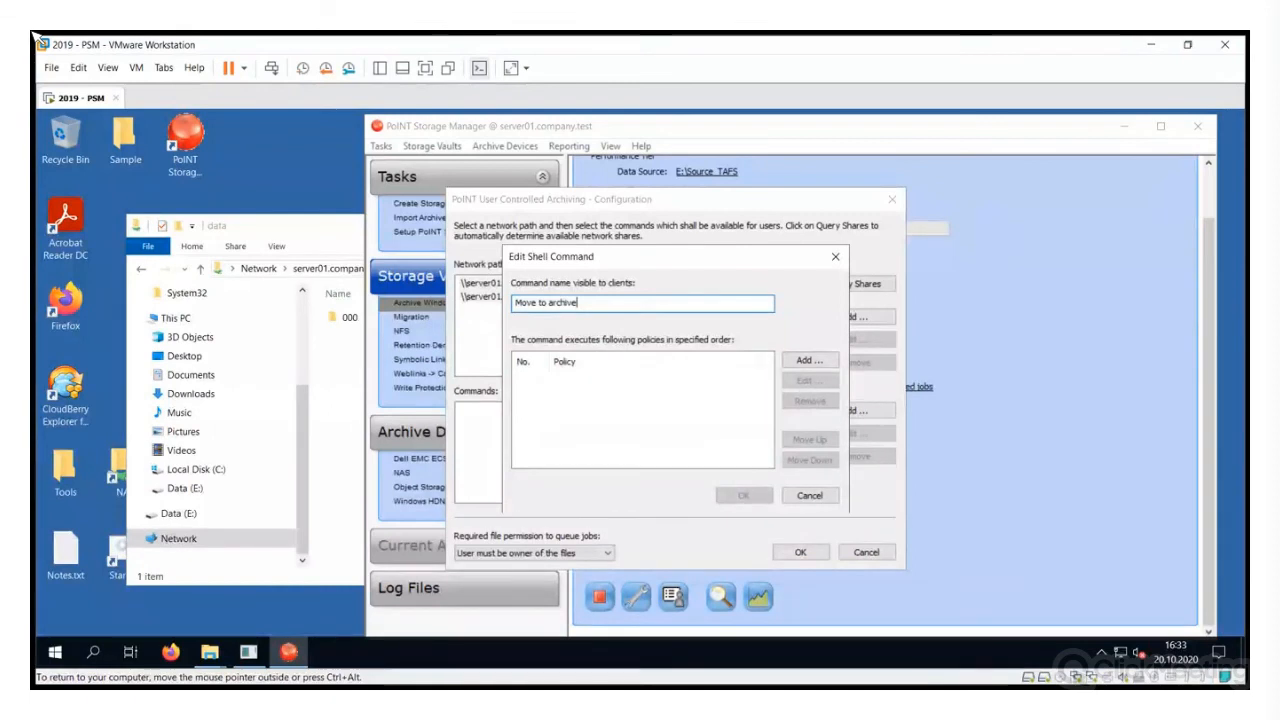
pyautogui.click(809, 360)
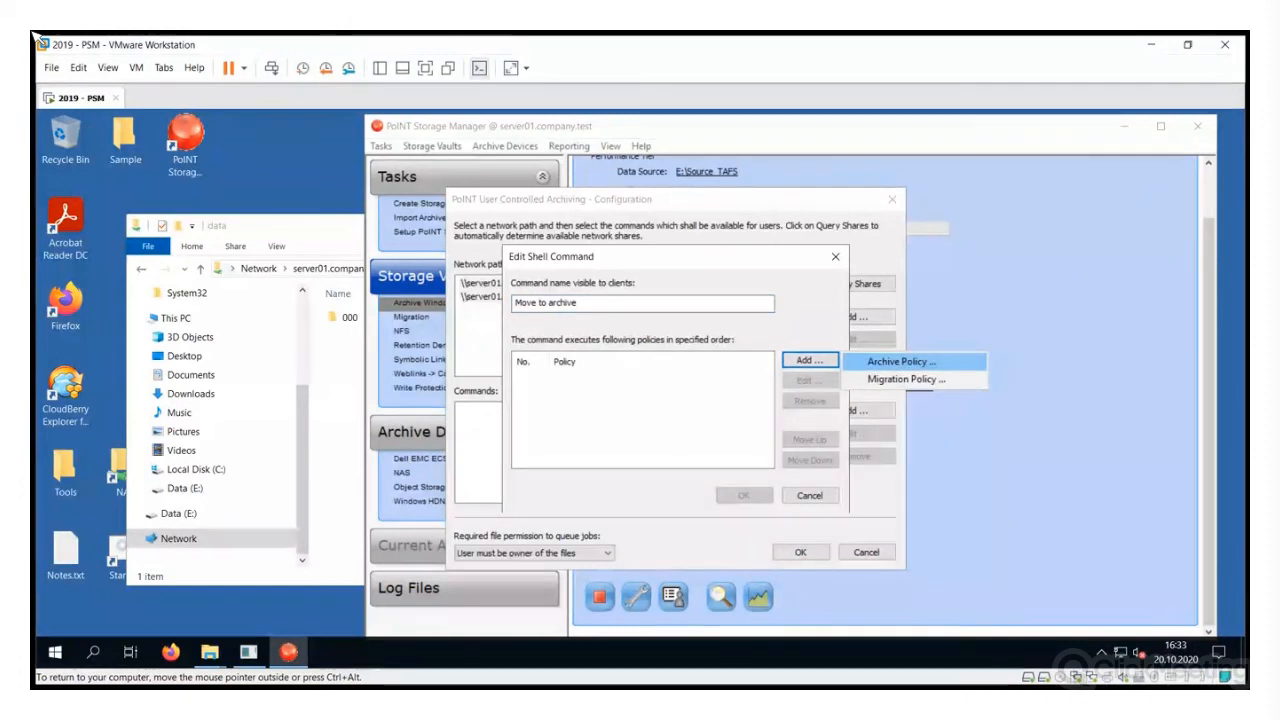
pyautogui.click(901, 361)
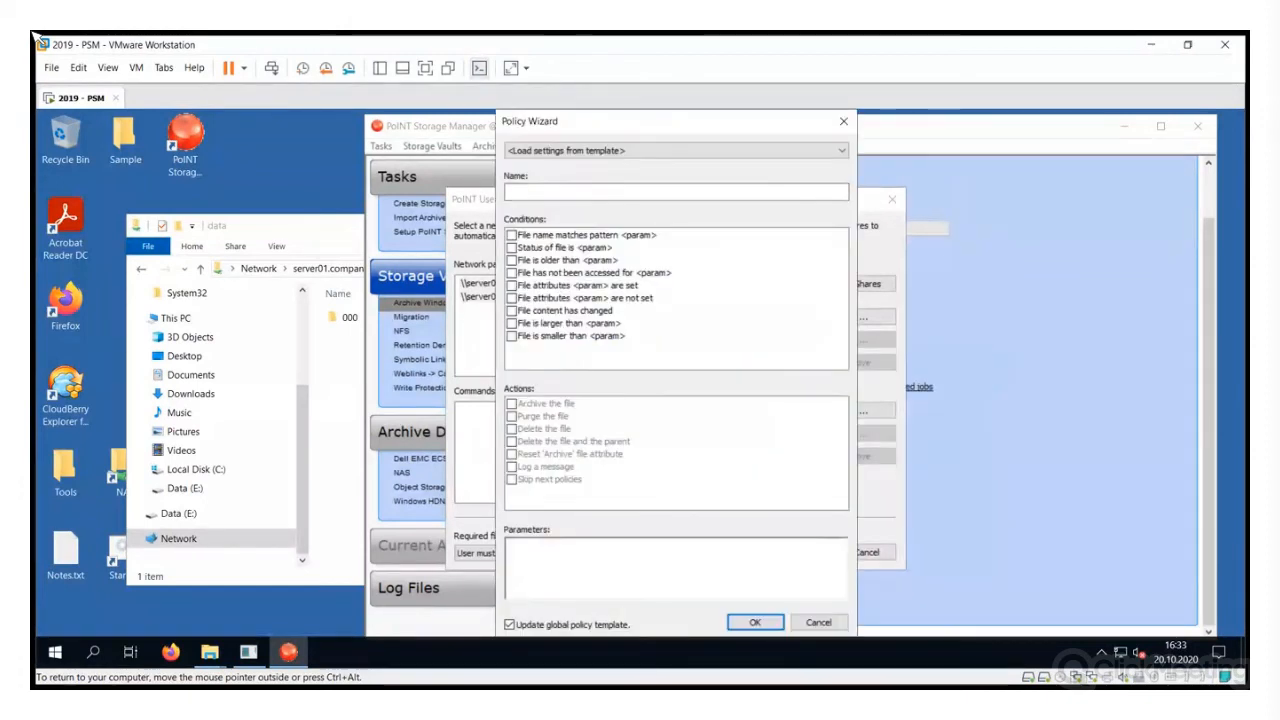
pyautogui.click(675, 150)
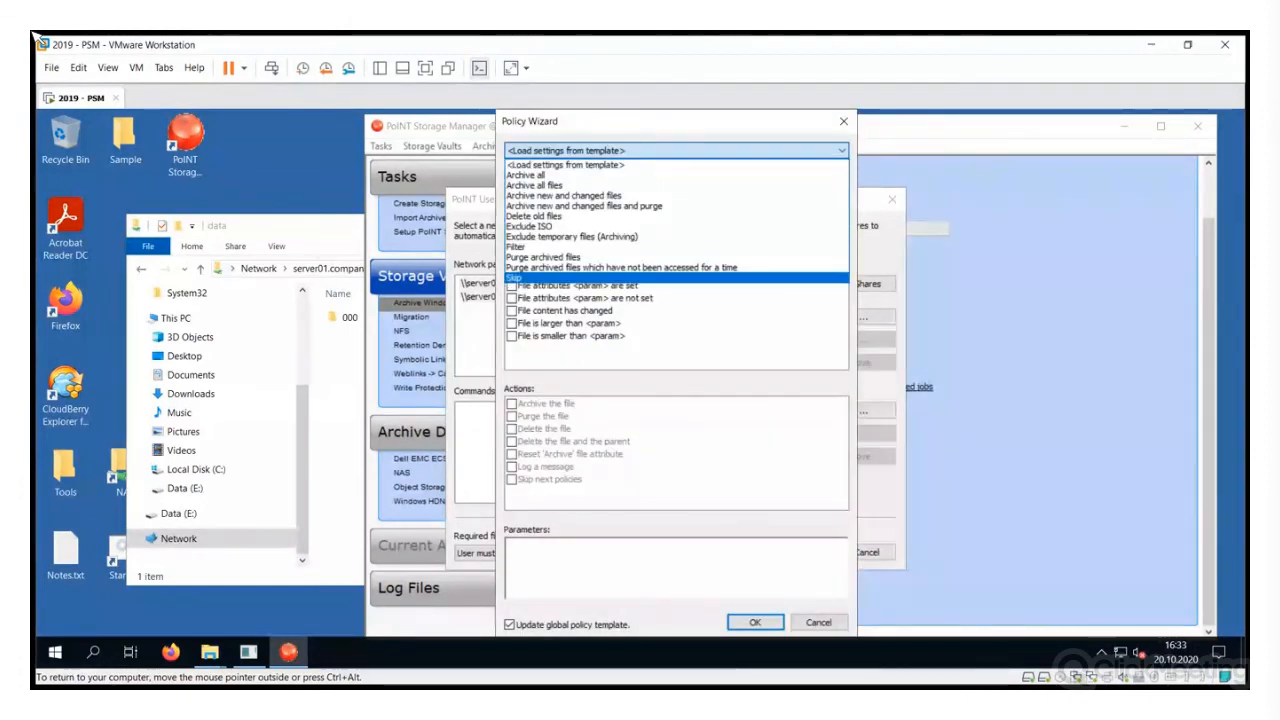
pyautogui.press('Escape')
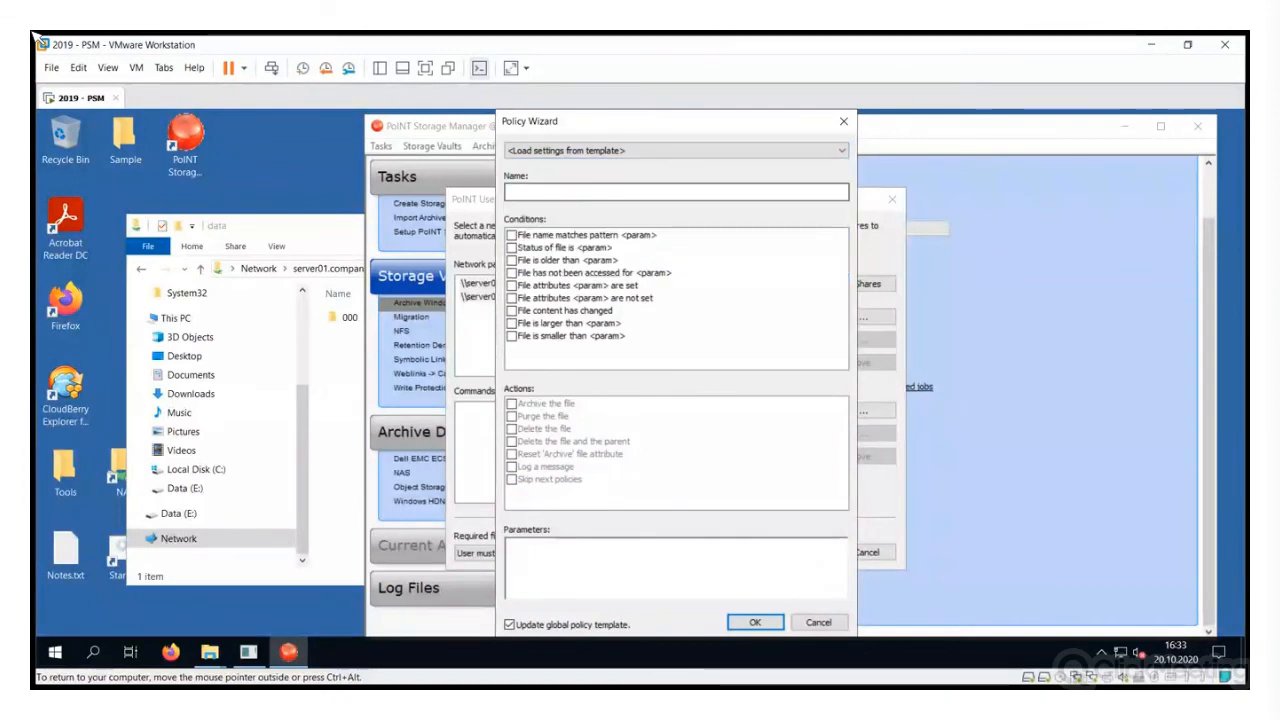
pyautogui.write('Archive all')
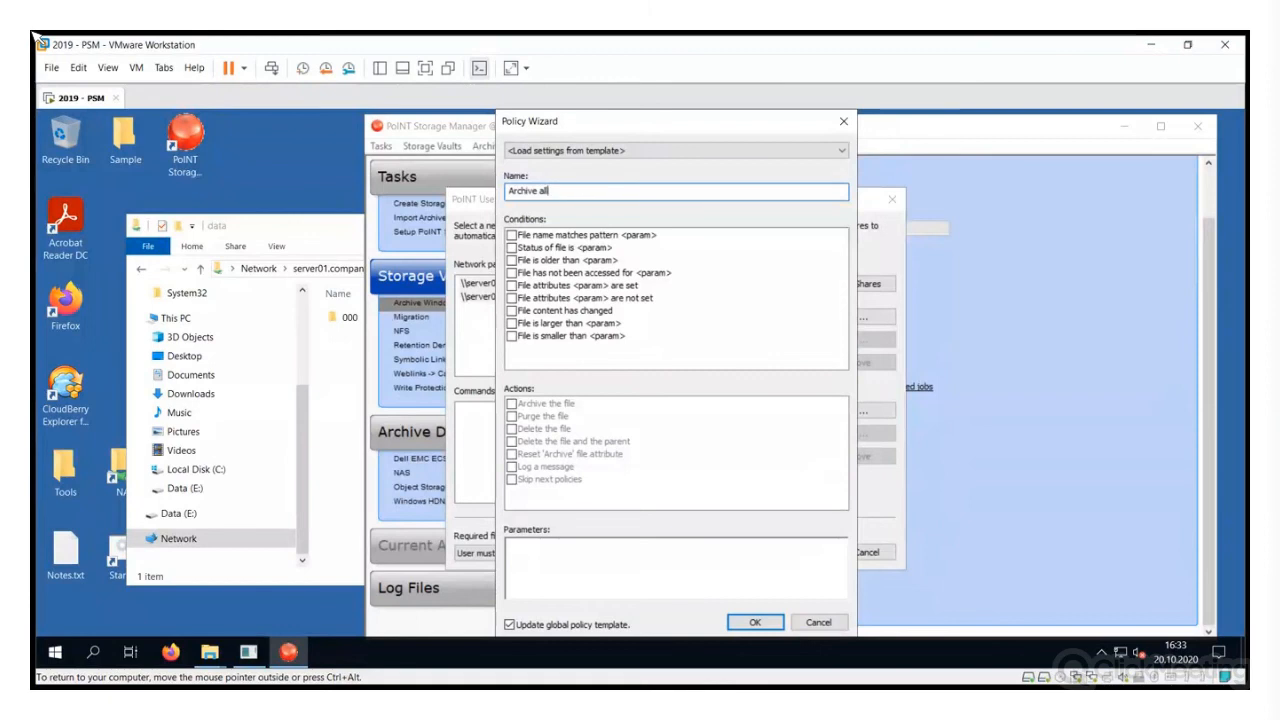
# Make 'Archive all' archive and purge New/Changed files, save it, and confirm overwriting the template
pyautogui.click(511, 235)
pyautogui.click(511, 403)
pyautogui.click(511, 416)
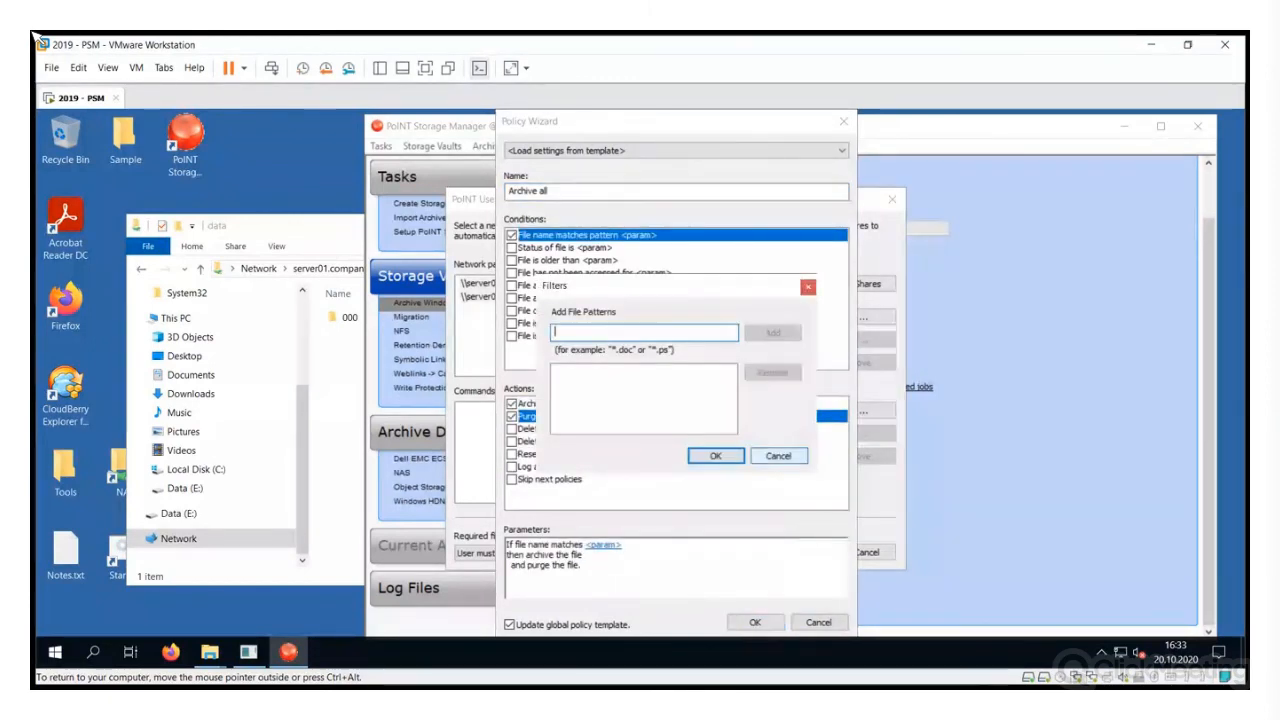
pyautogui.click(778, 455)
pyautogui.click(511, 235)
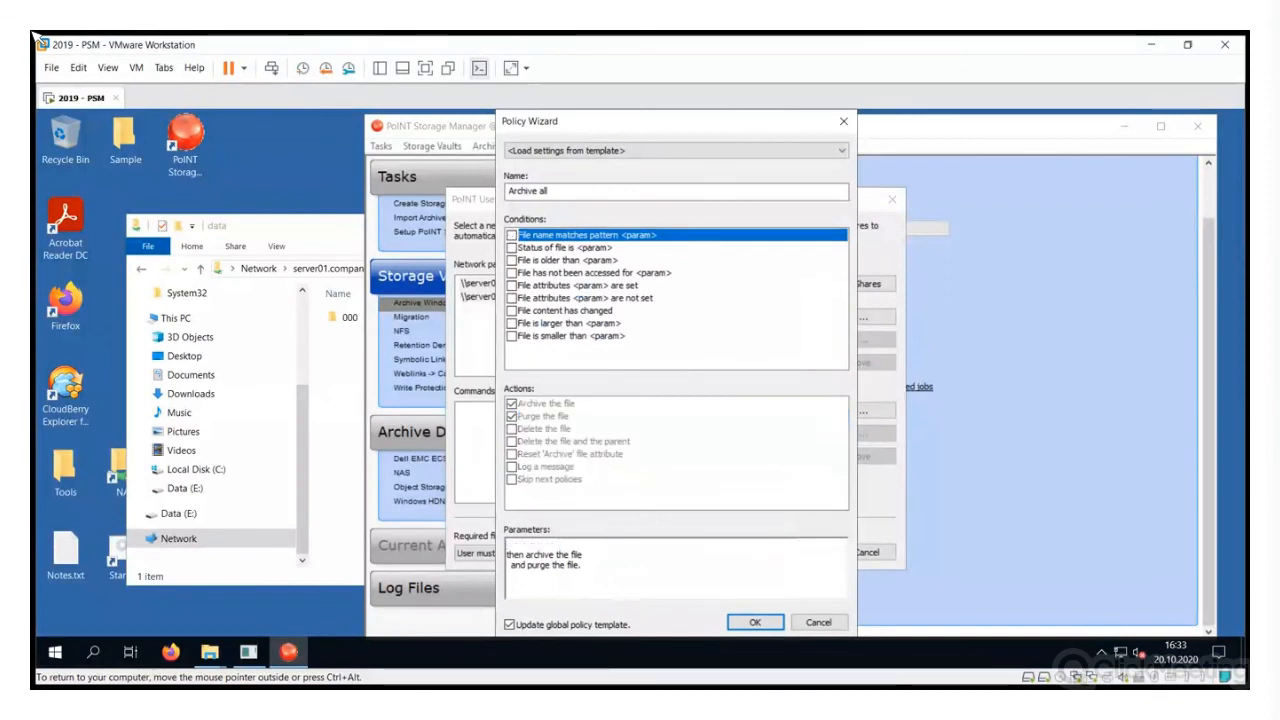
pyautogui.click(511, 247)
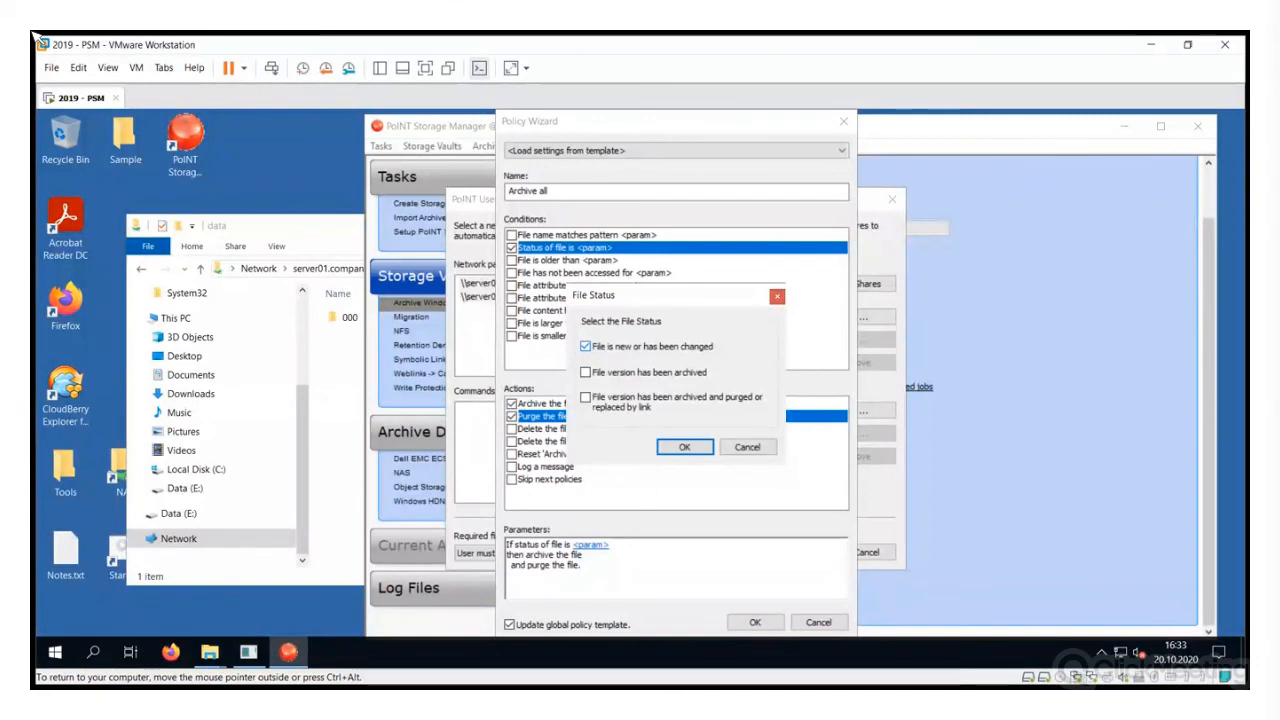
pyautogui.press('Return')
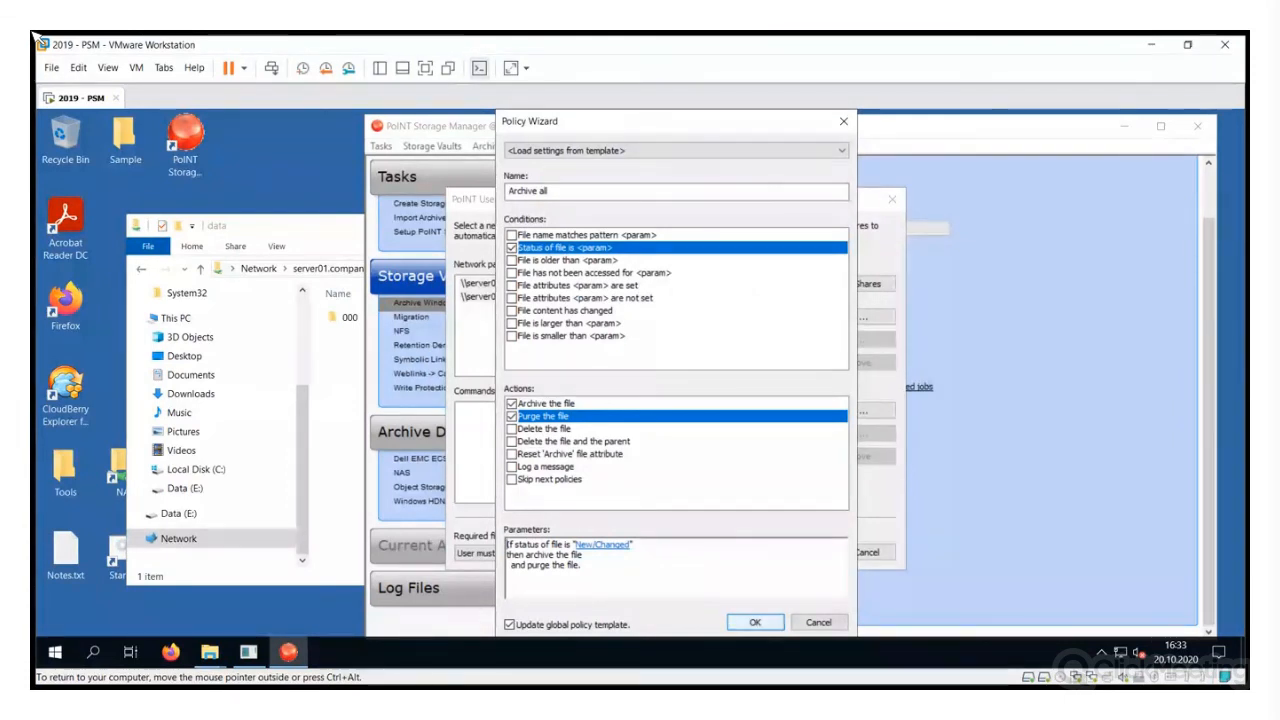
pyautogui.press('Return')
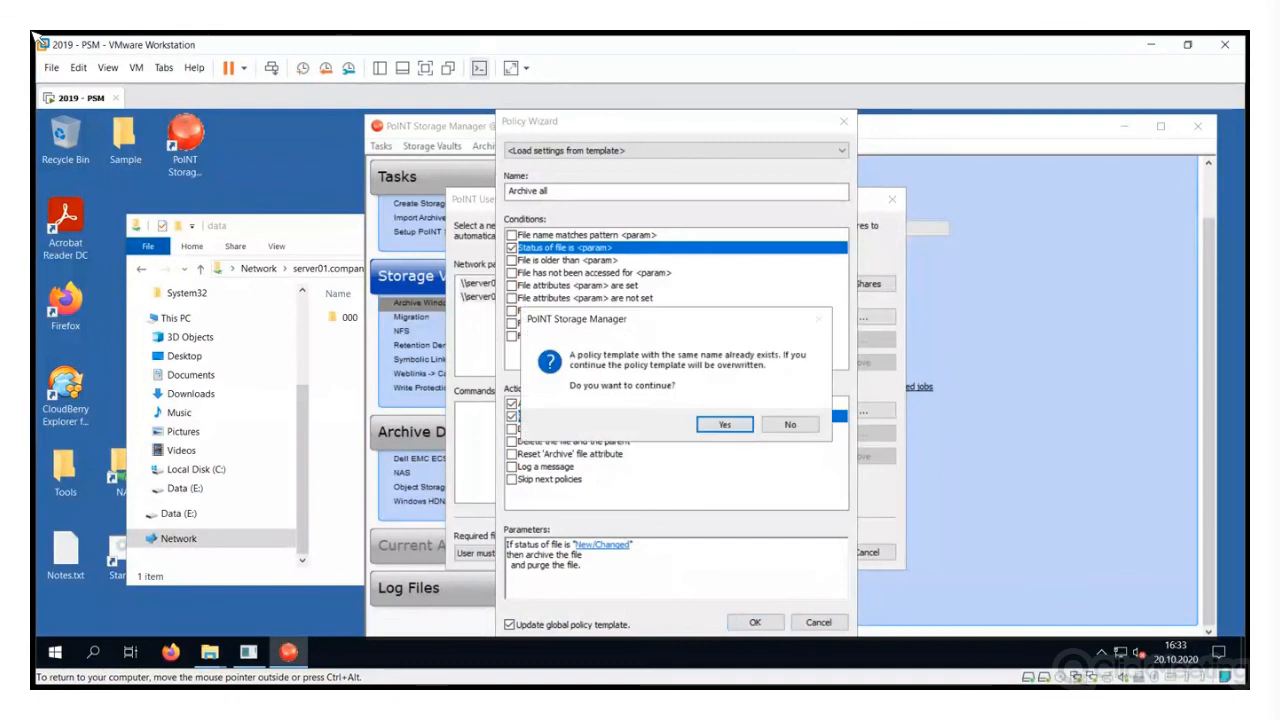
pyautogui.press('Return')
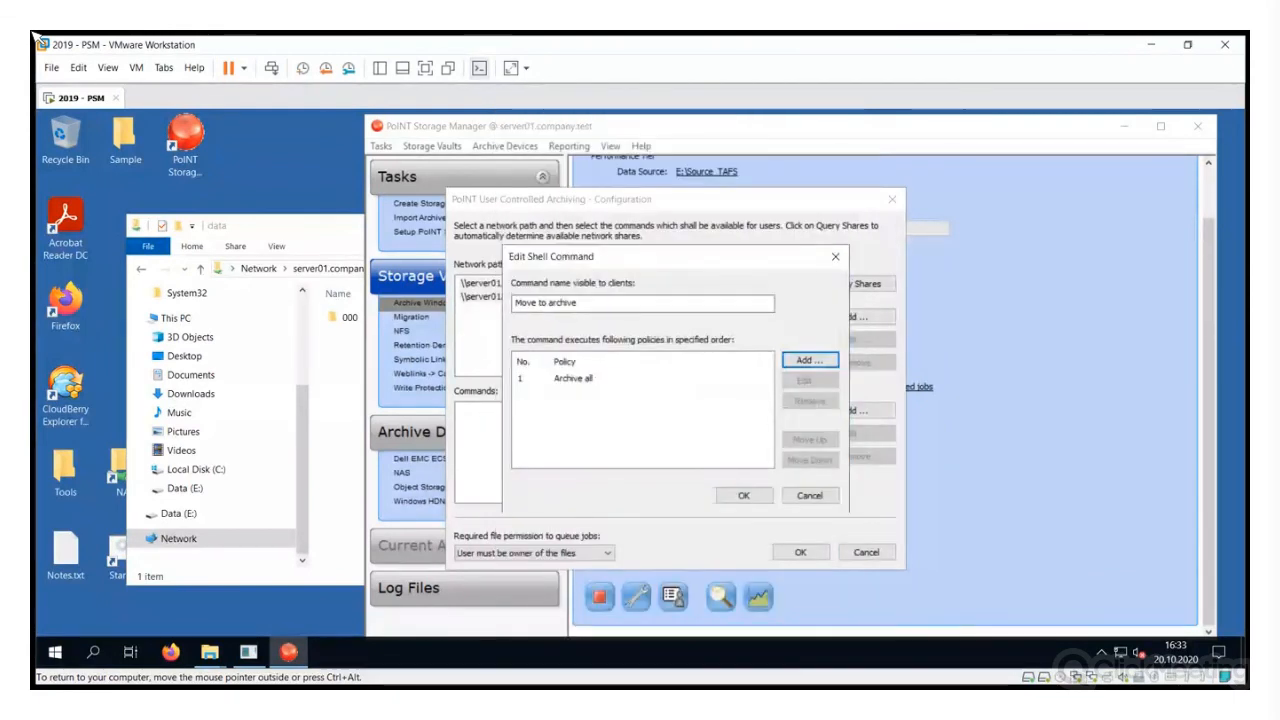
# Save 'Move to archive', keeping 'User must be owner of the files' as the required permission
pyautogui.press('Return')
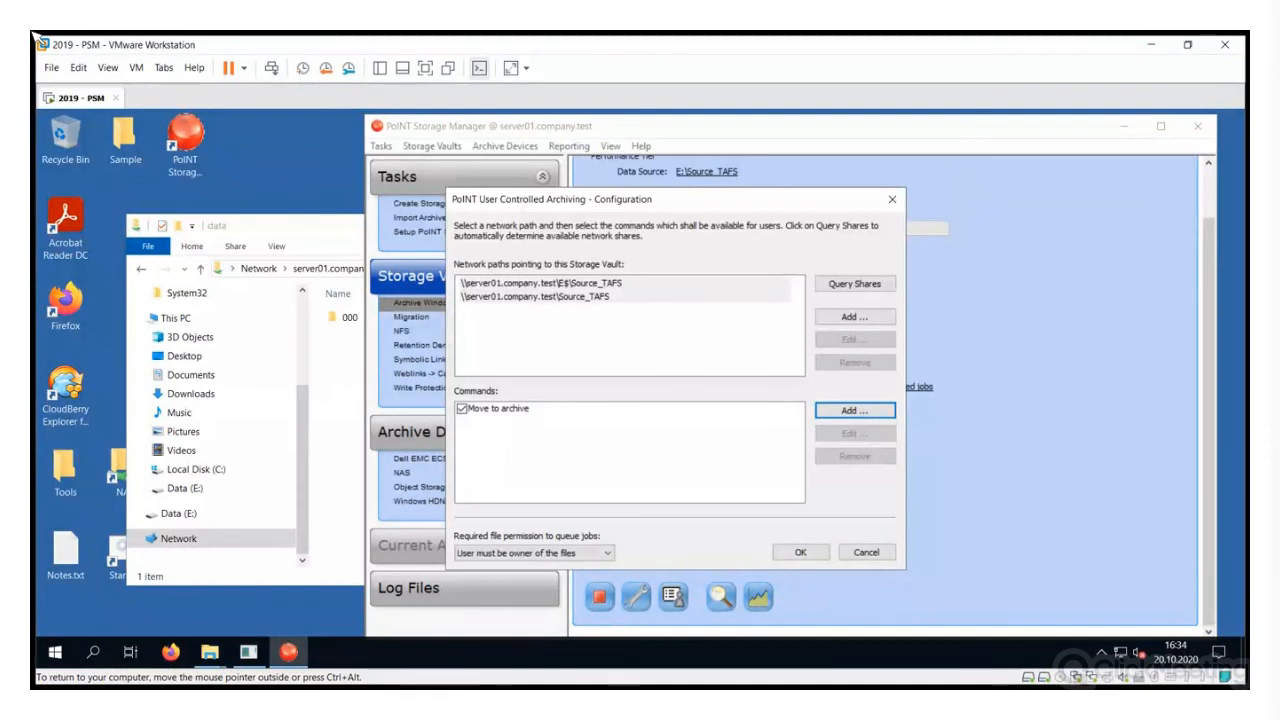
pyautogui.press('Tab')
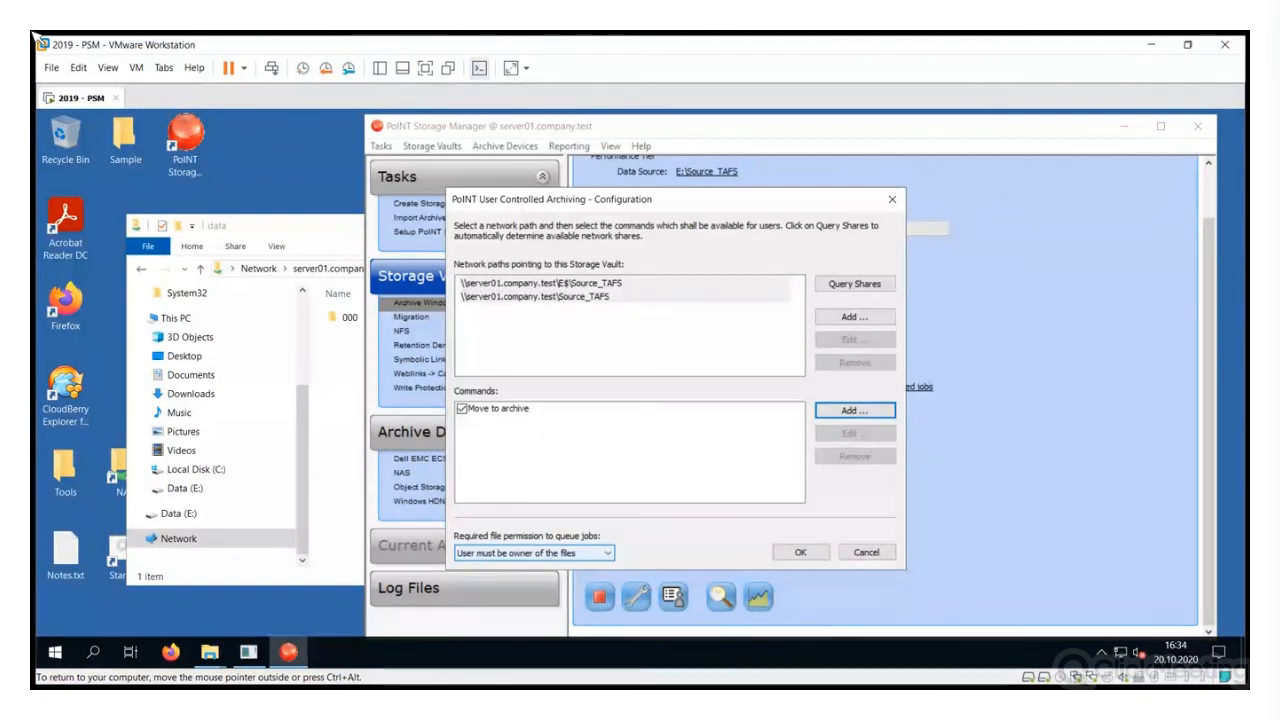
pyautogui.click(533, 552)
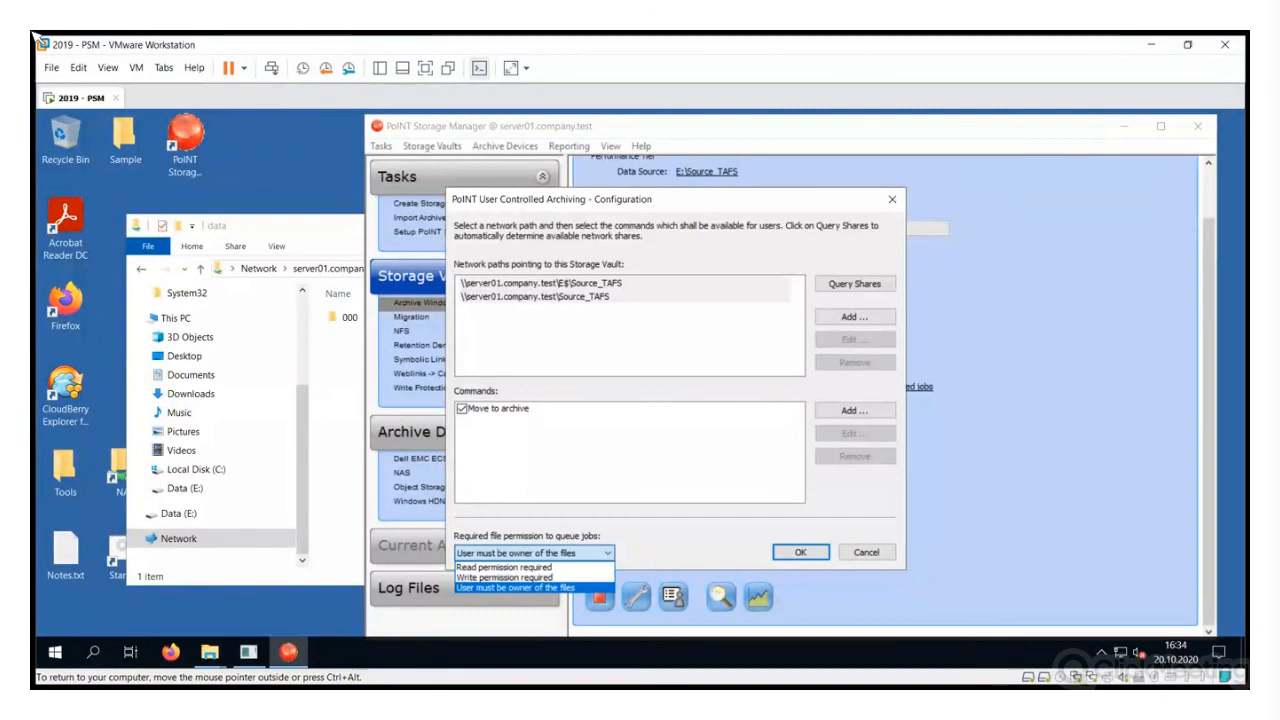
pyautogui.press('Return')
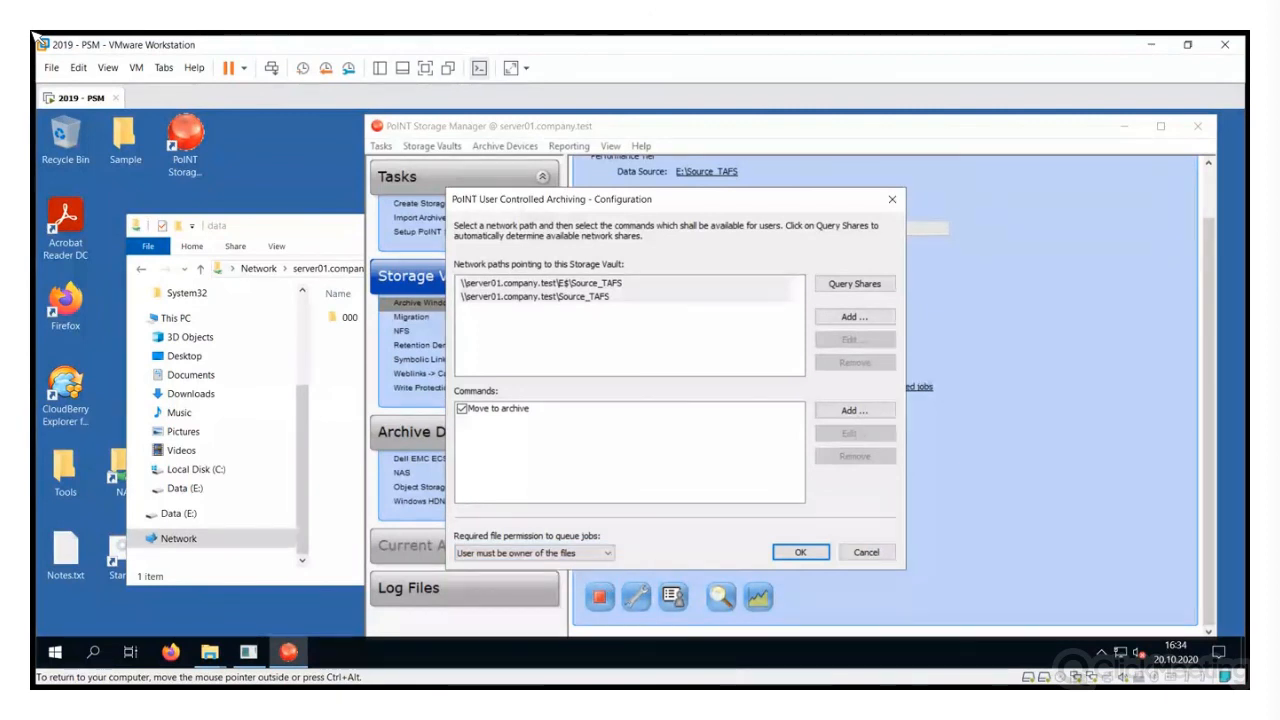
pyautogui.press('Return')
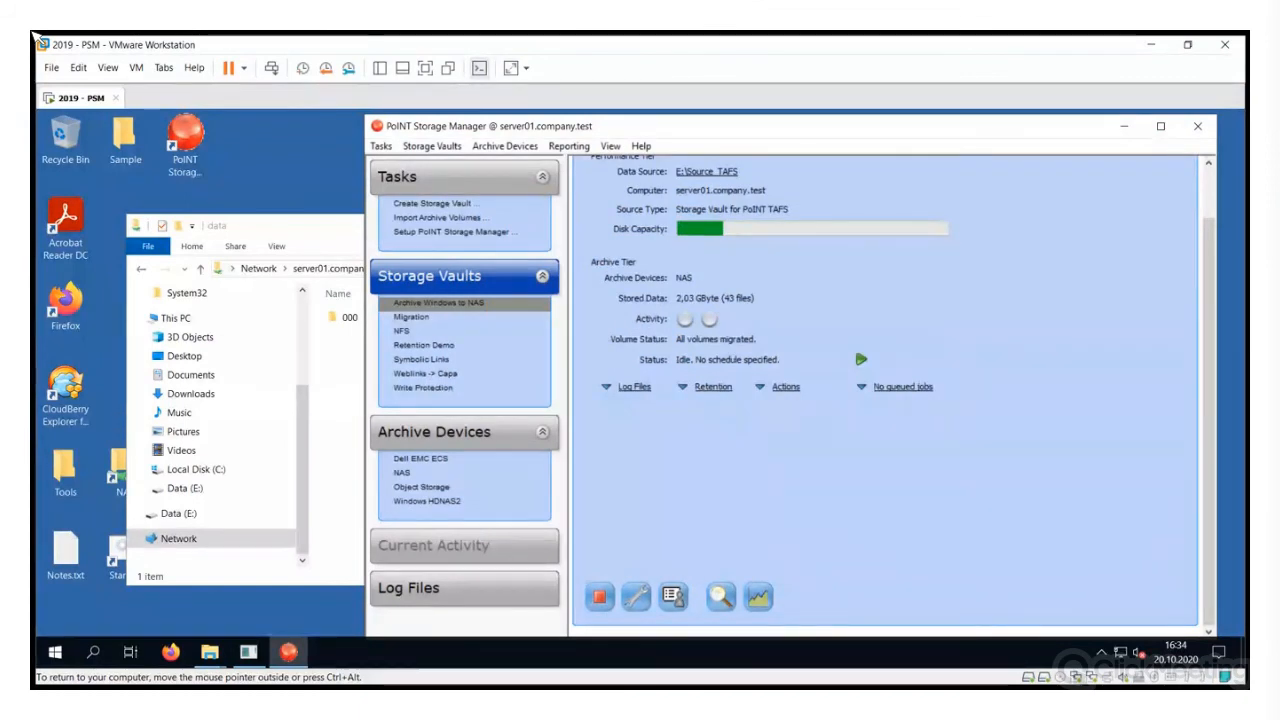
# Launch the PoINT User Controlled Archiving GUI from the Start menu and minimize it
pyautogui.press('super')
pyautogui.press('Down')
pyautogui.press('Down')
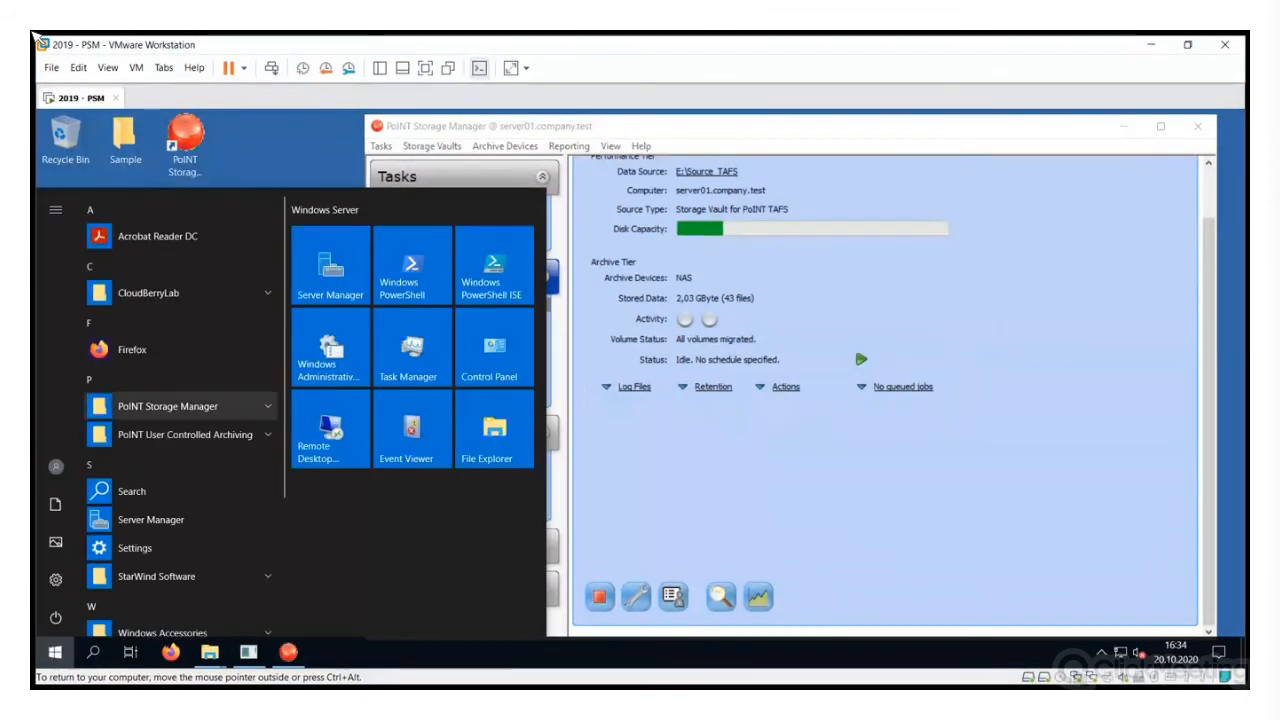
pyautogui.press('Return')
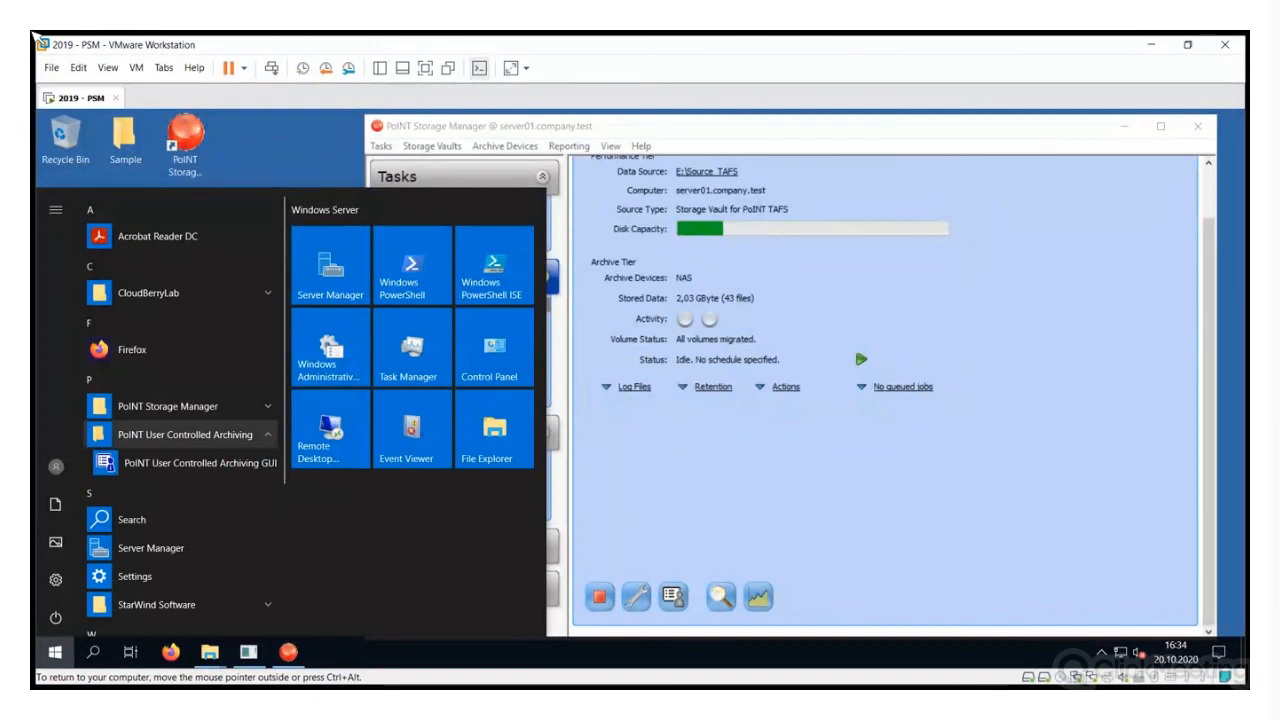
pyautogui.press('Down')
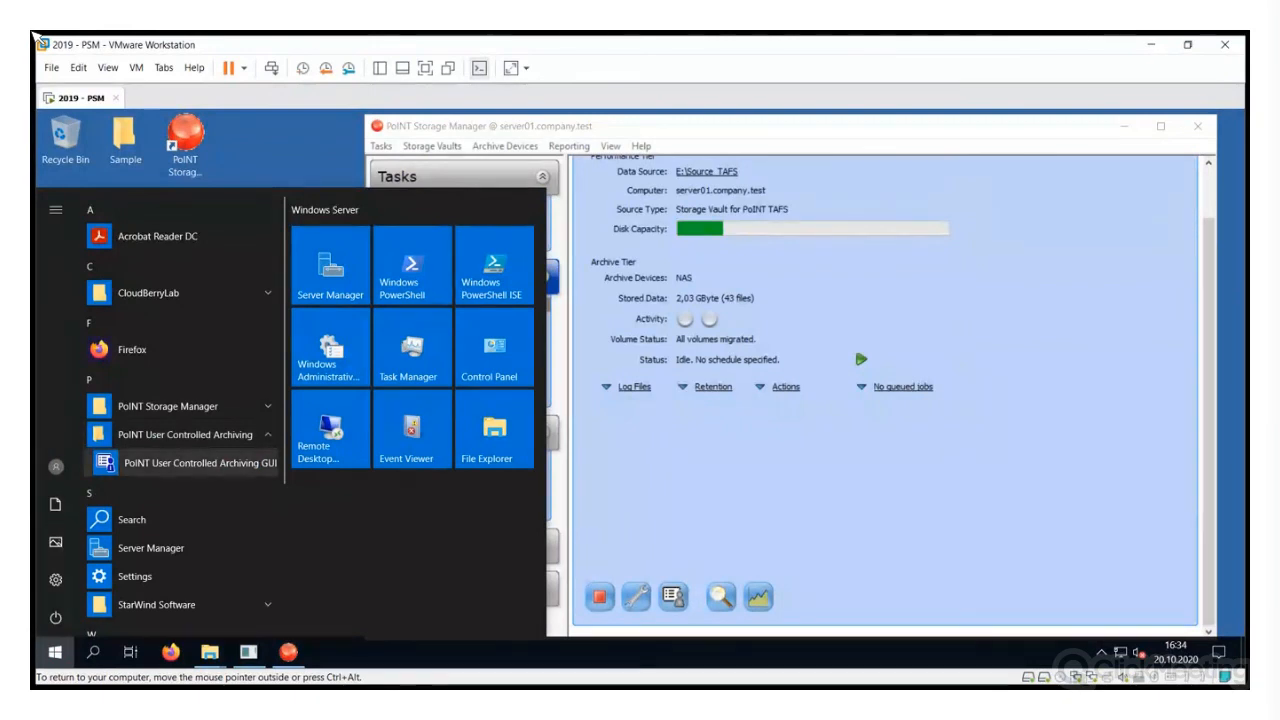
pyautogui.press('Return')
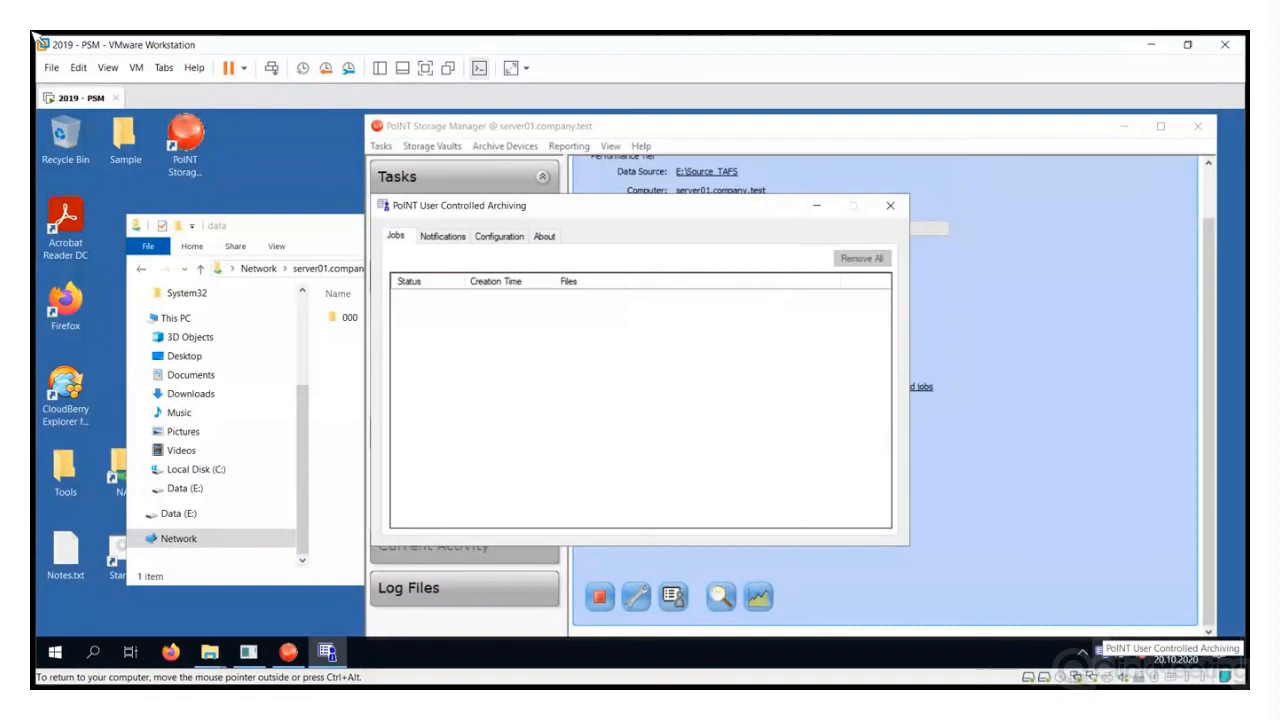
pyautogui.click(816, 205)
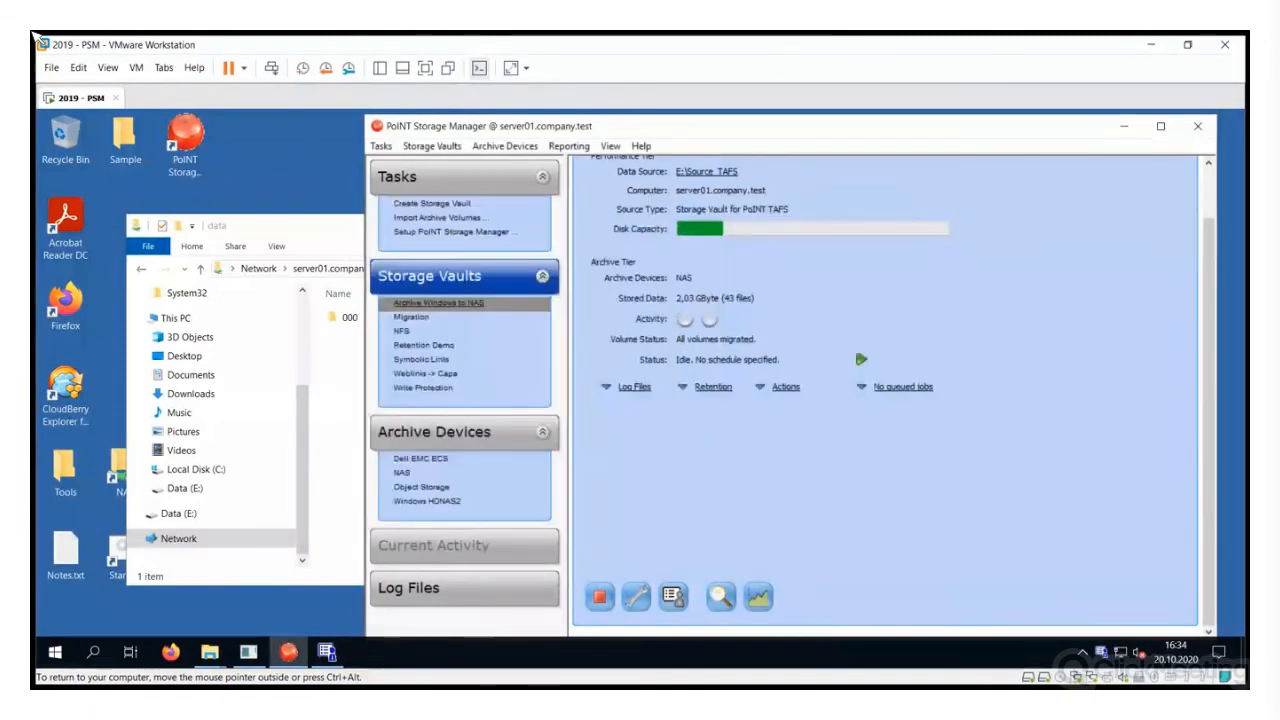
# Create a new text document named Demo123.txt in the Accounting folder
pyautogui.moveTo(209, 652)
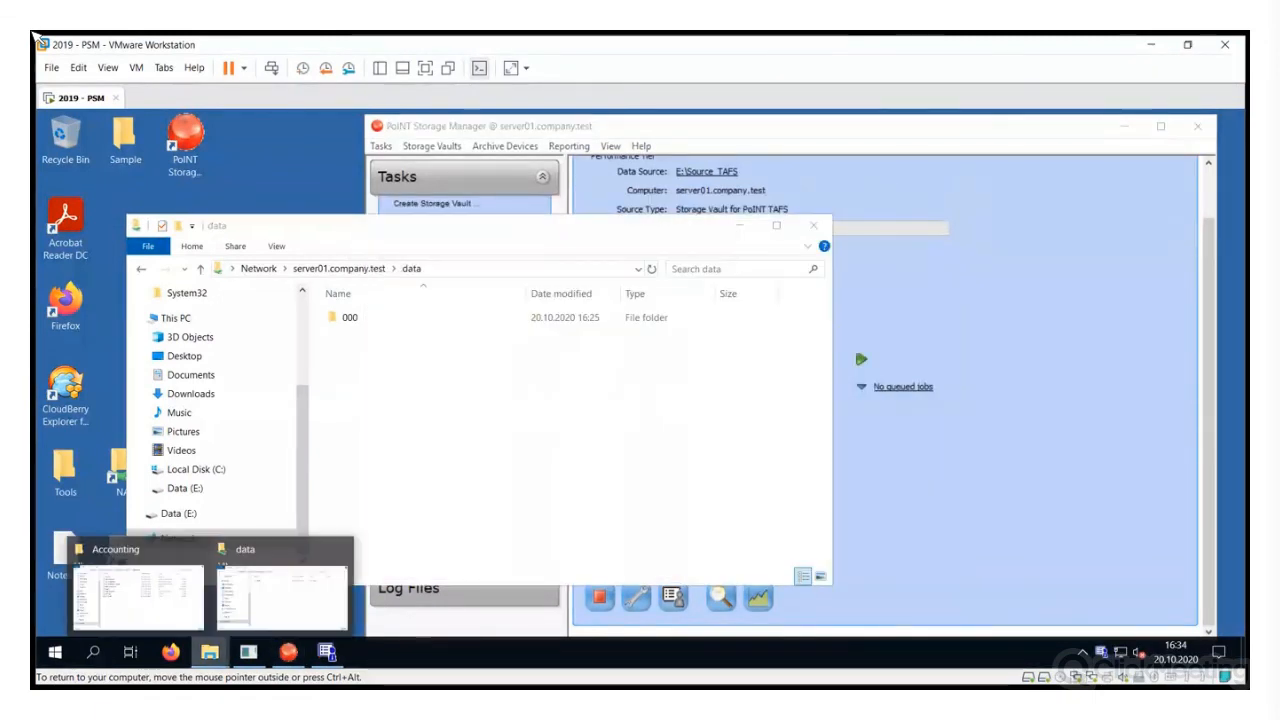
pyautogui.click(146, 590)
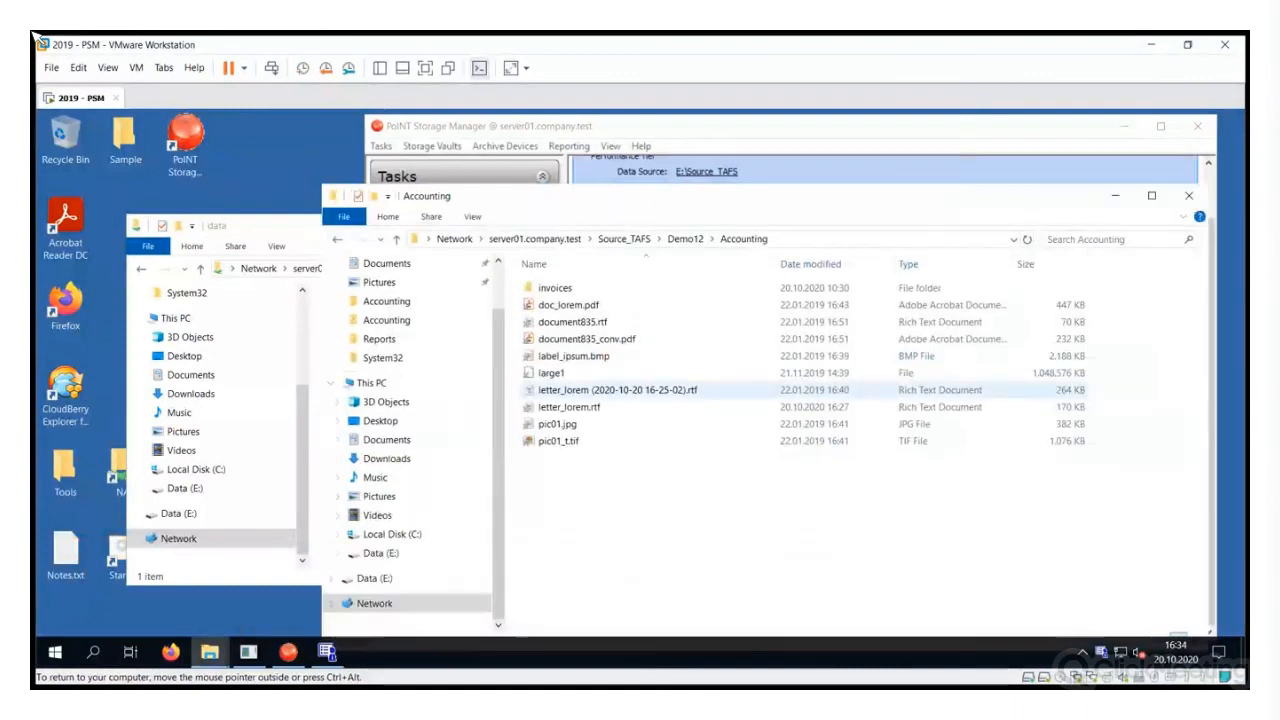
pyautogui.moveTo(700, 196); pyautogui.dragTo(526, 168)
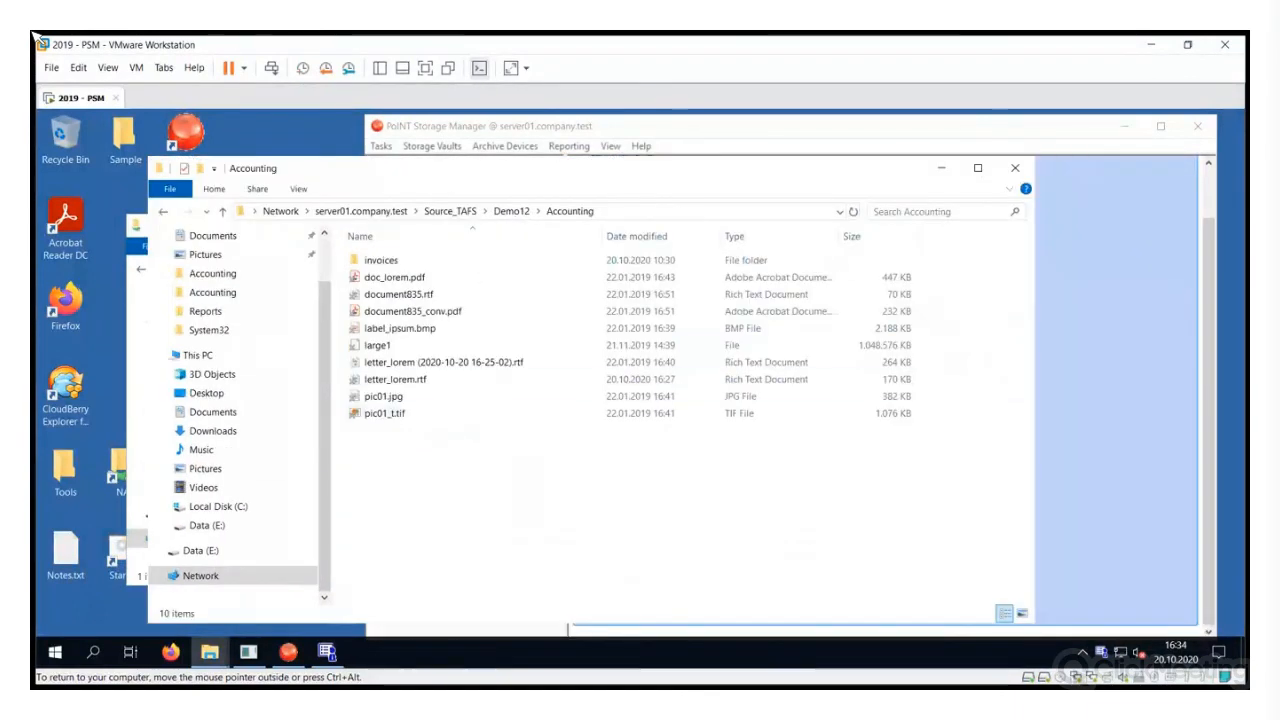
pyautogui.rightClick(404, 231)
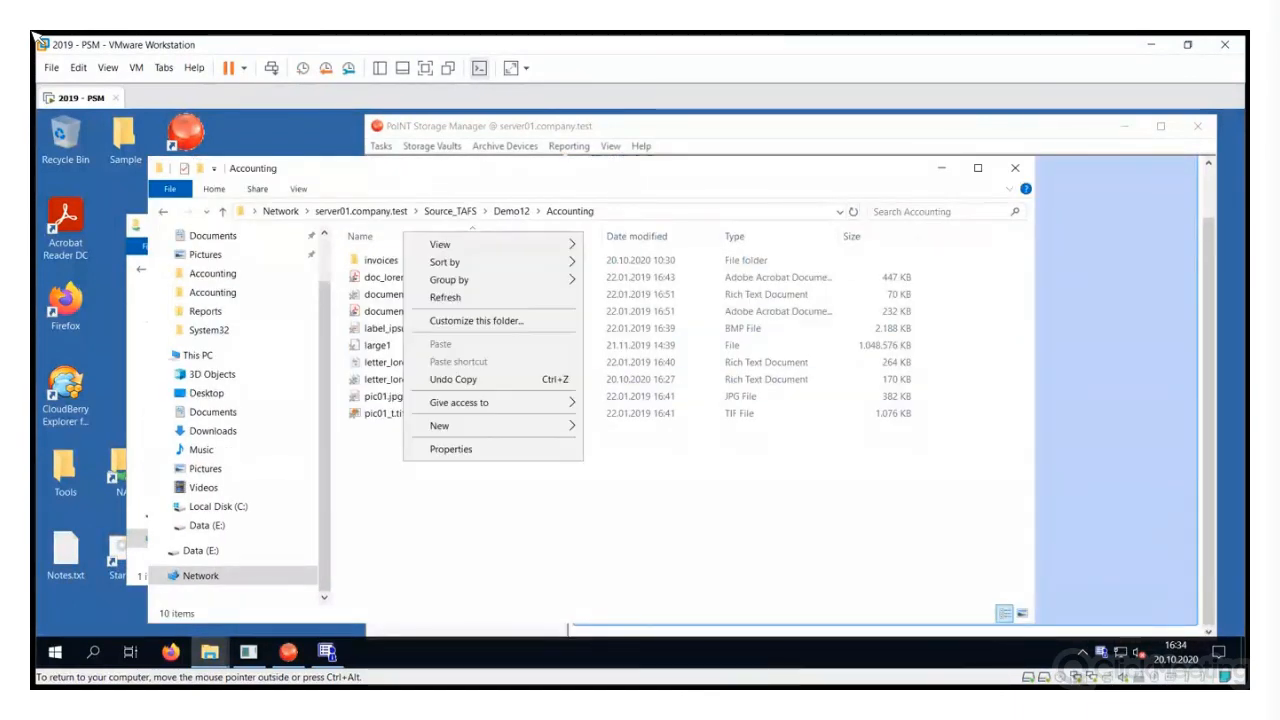
pyautogui.moveTo(500, 425)
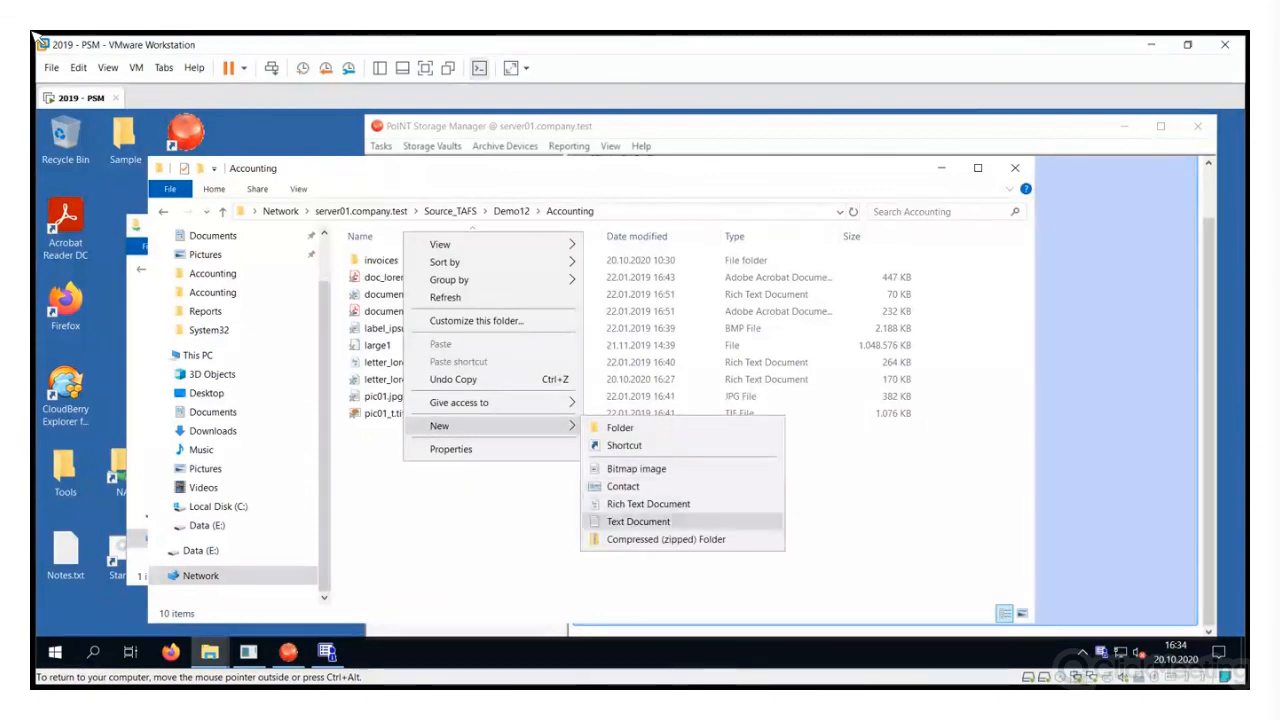
pyautogui.click(638, 521)
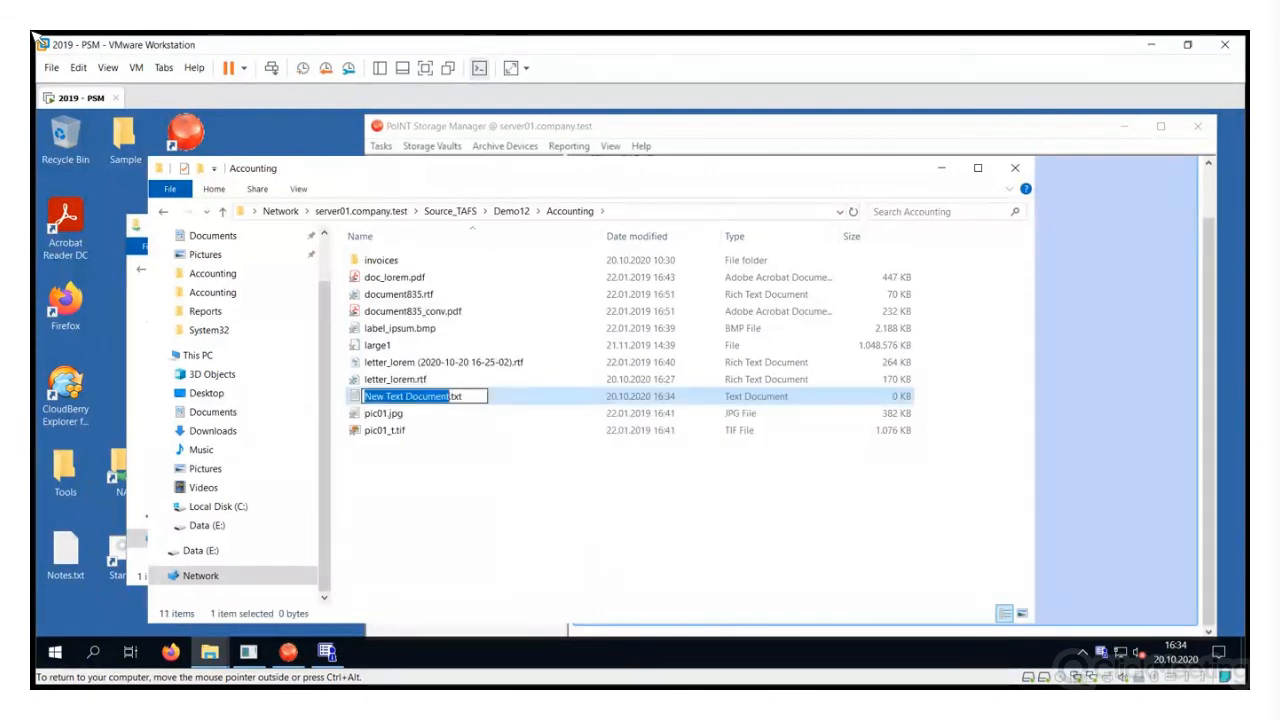
pyautogui.write('Demo123')
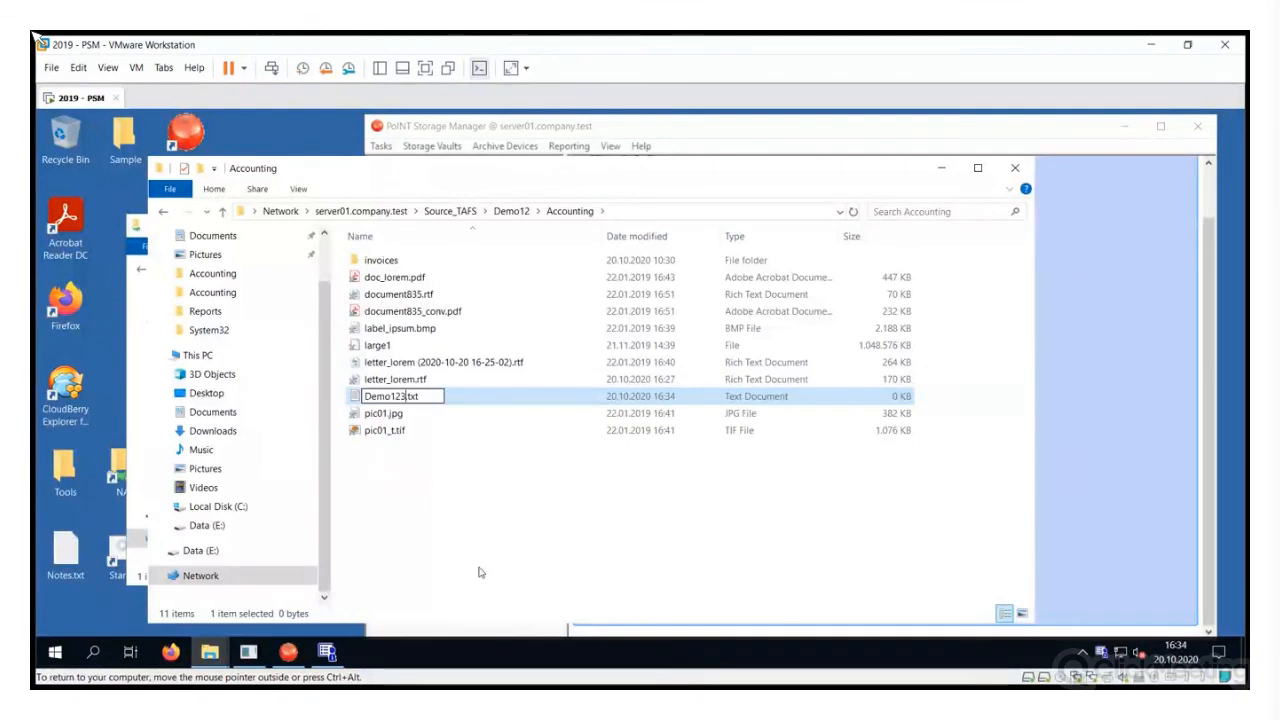
pyautogui.press('Return')
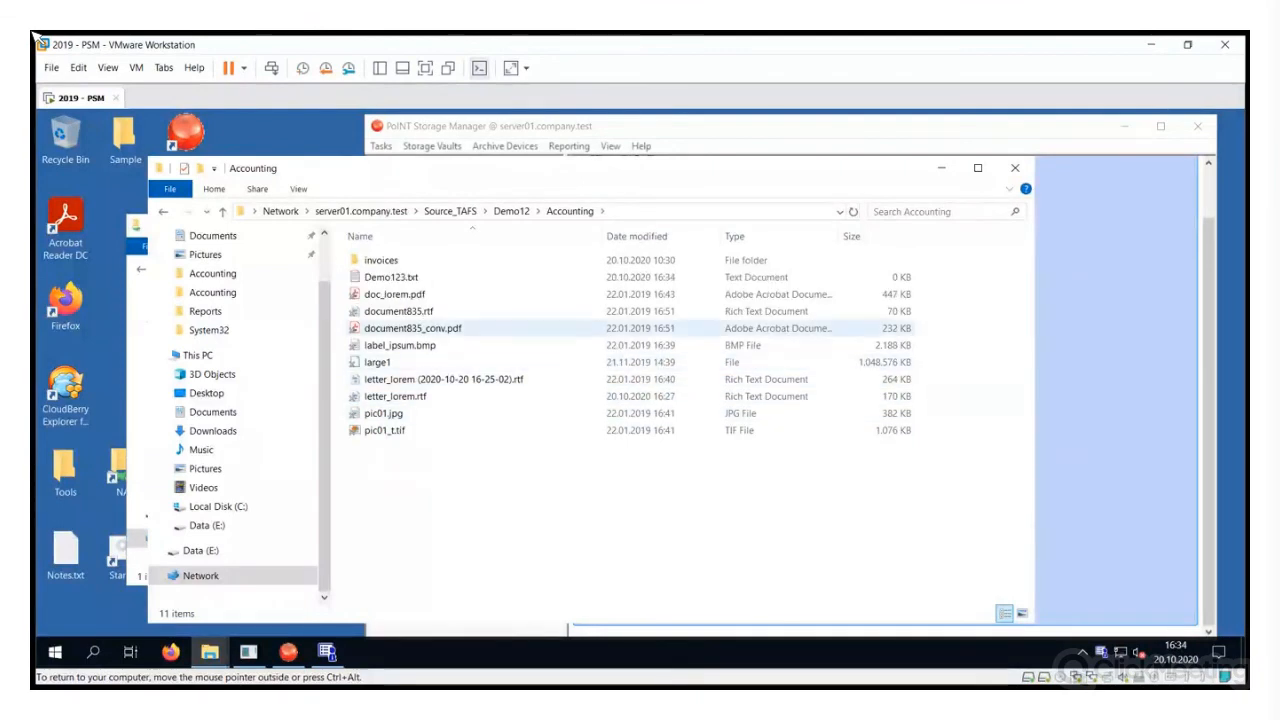
# Write 123 into Demo123.txt, then save and close it
pyautogui.press('Return')
pyautogui.write('123')
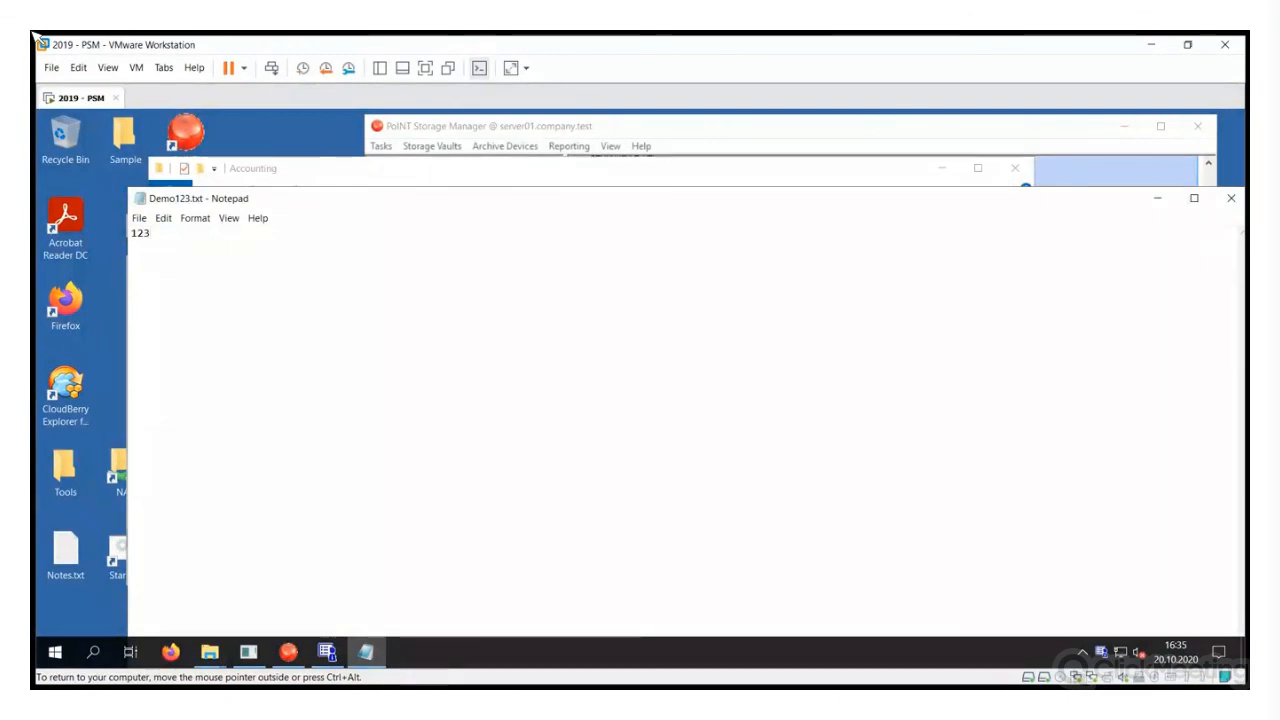
pyautogui.moveTo(400, 198); pyautogui.dragTo(298, 178)
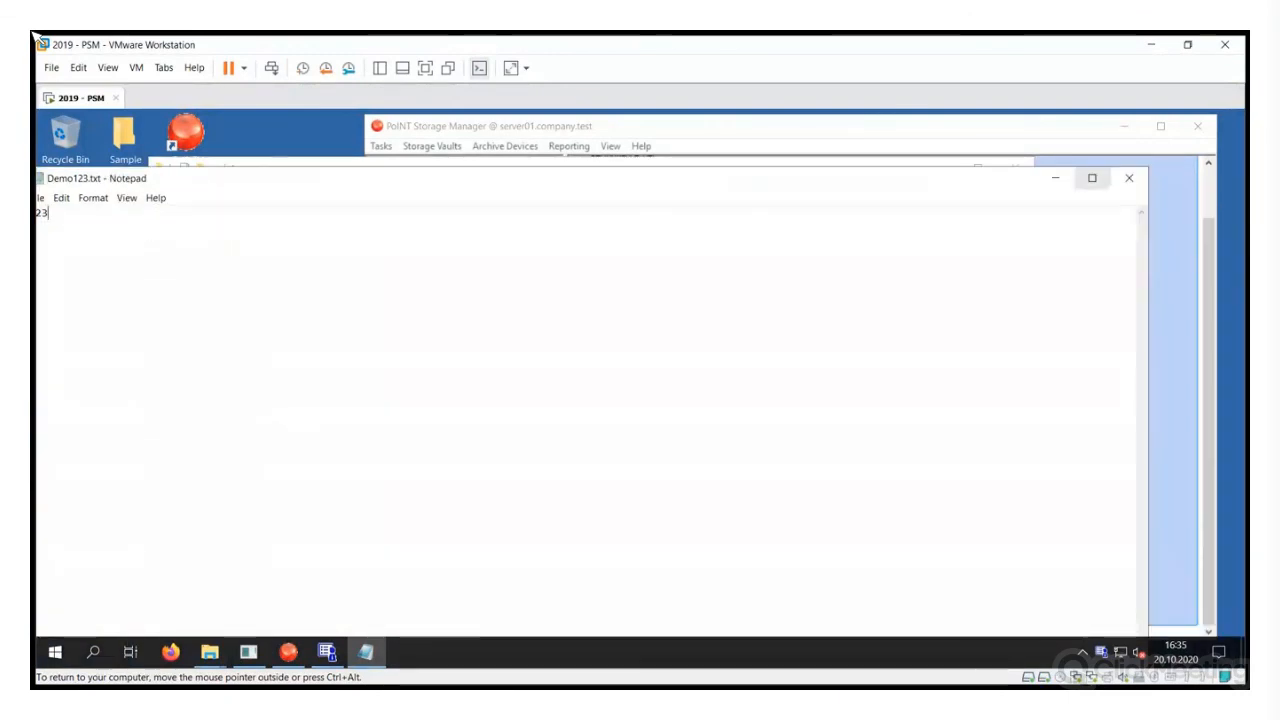
pyautogui.click(1129, 178)
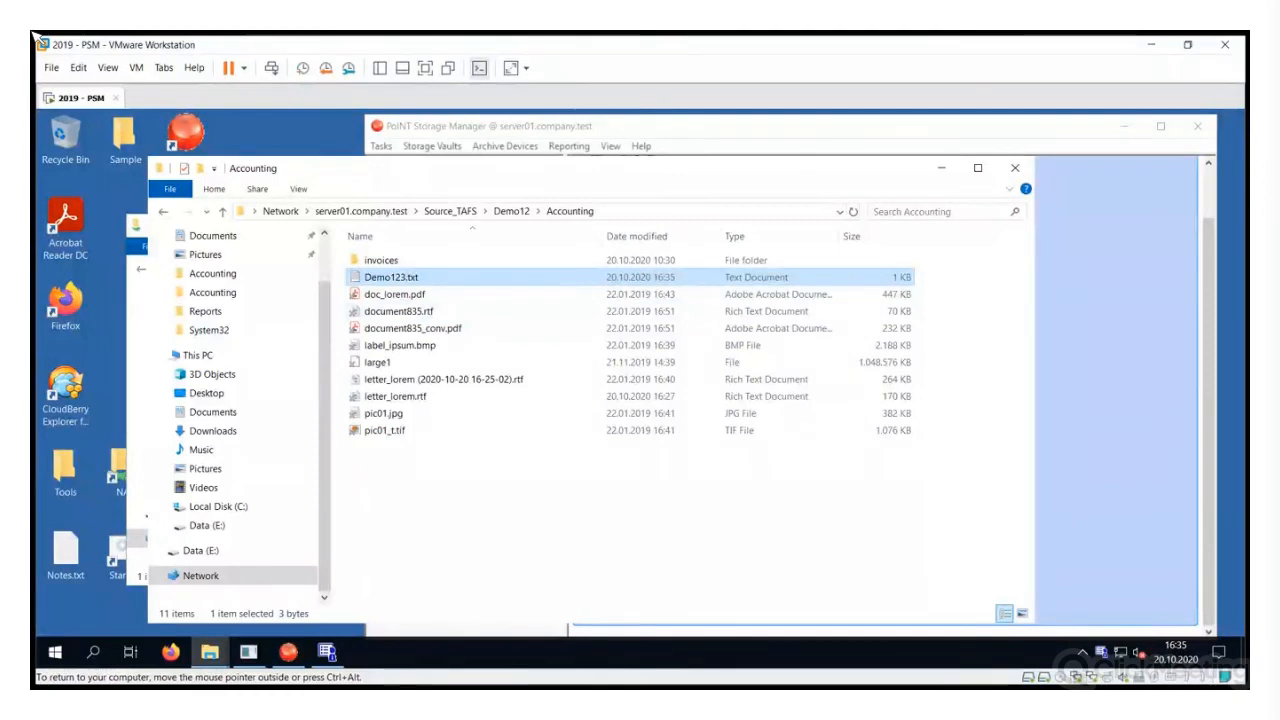
# Send Demo123.txt to the archive with the PoINT Storage Manager 'Move to archive' command
pyautogui.rightClick(426, 279)
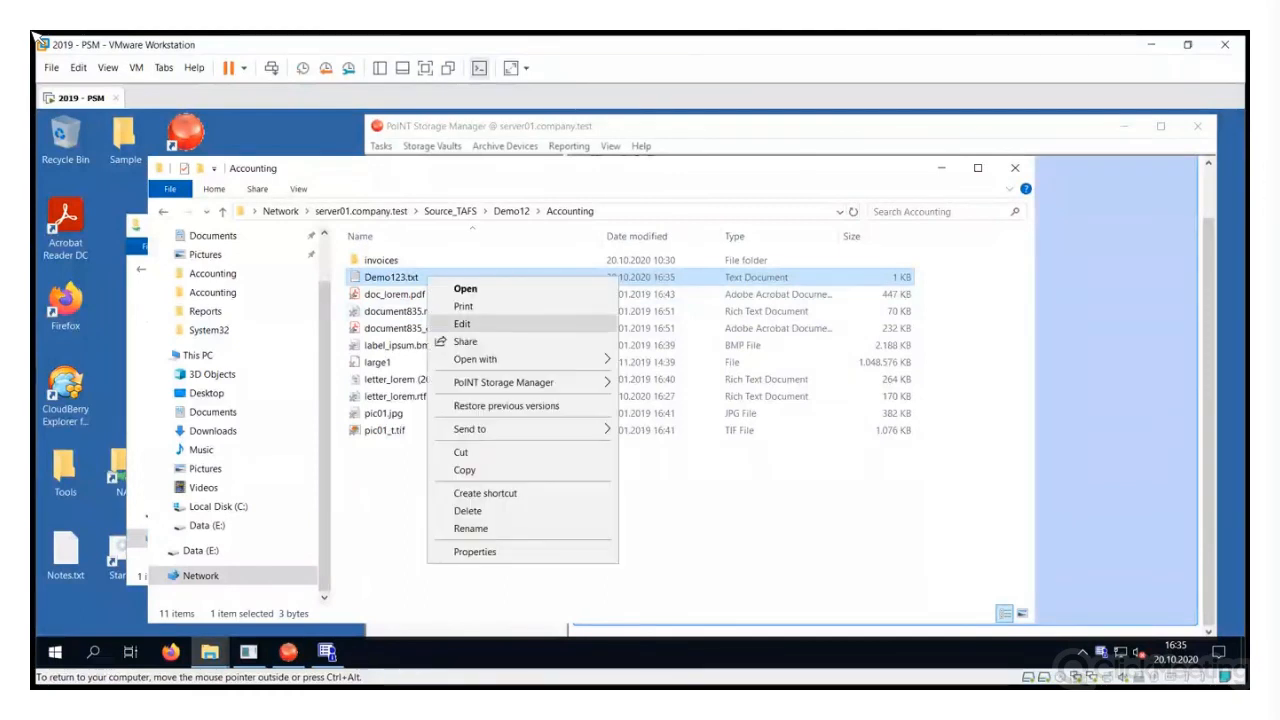
pyautogui.moveTo(540, 382)
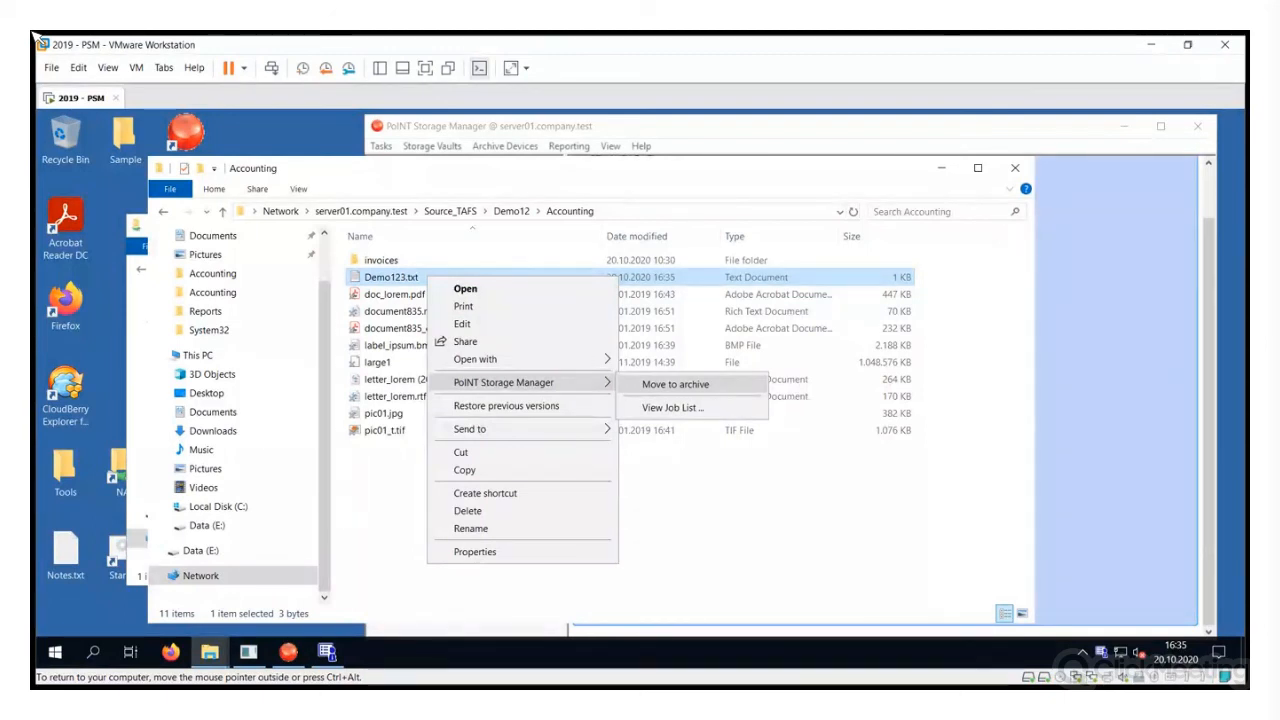
pyautogui.press('Return')
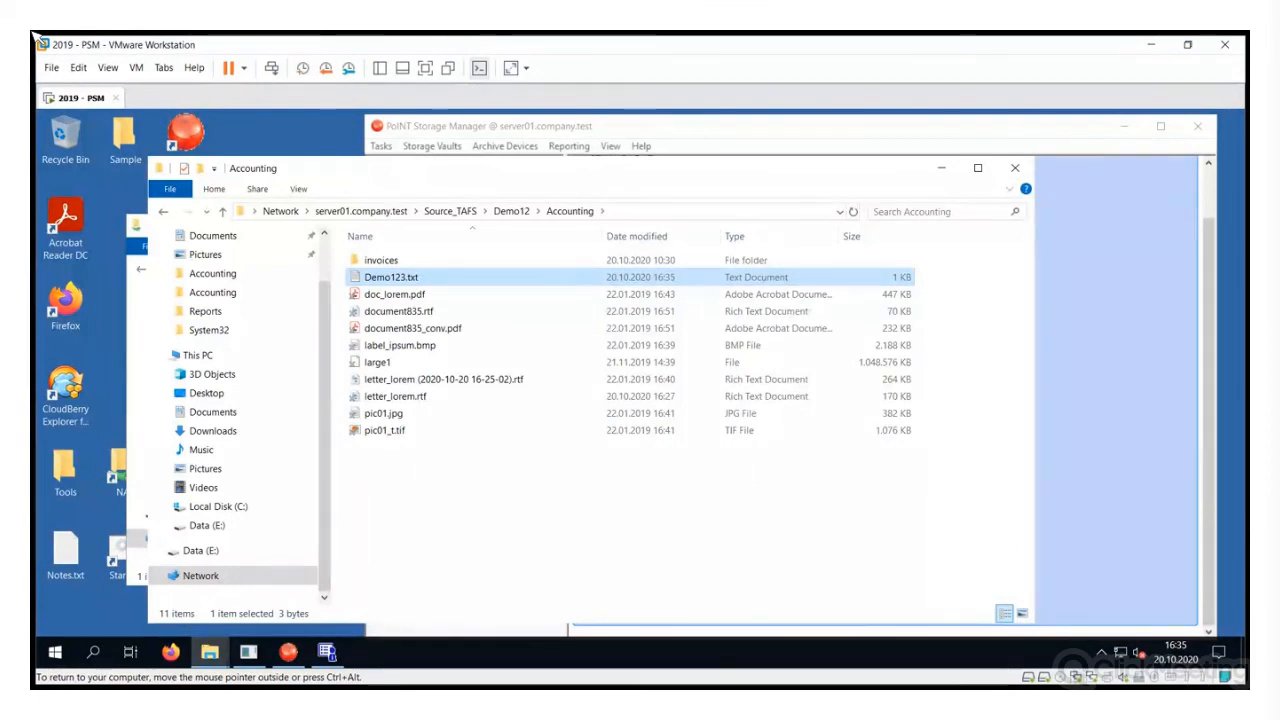
# Check the archiving job list for the queued Demo123.txt job, then return to Storage Manager
pyautogui.click(1101, 652)
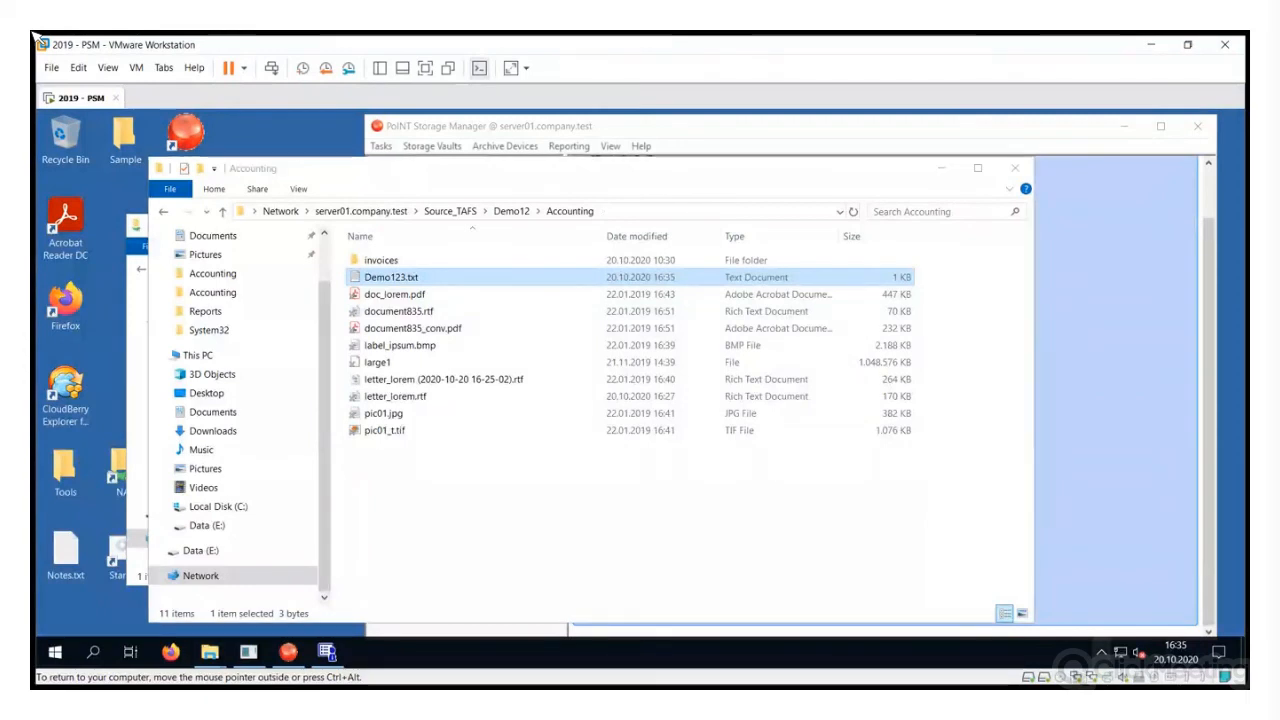
pyautogui.doubleClick(1088, 622)
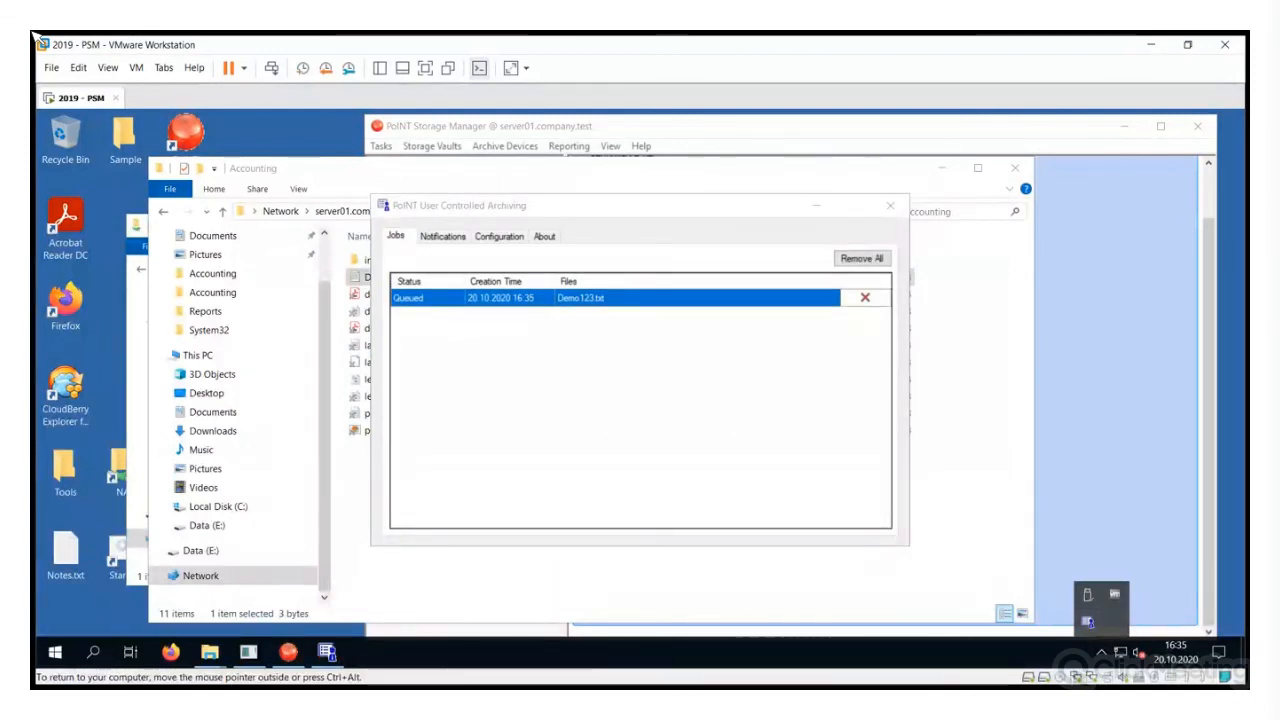
pyautogui.hotkey('alt', 'Tab')
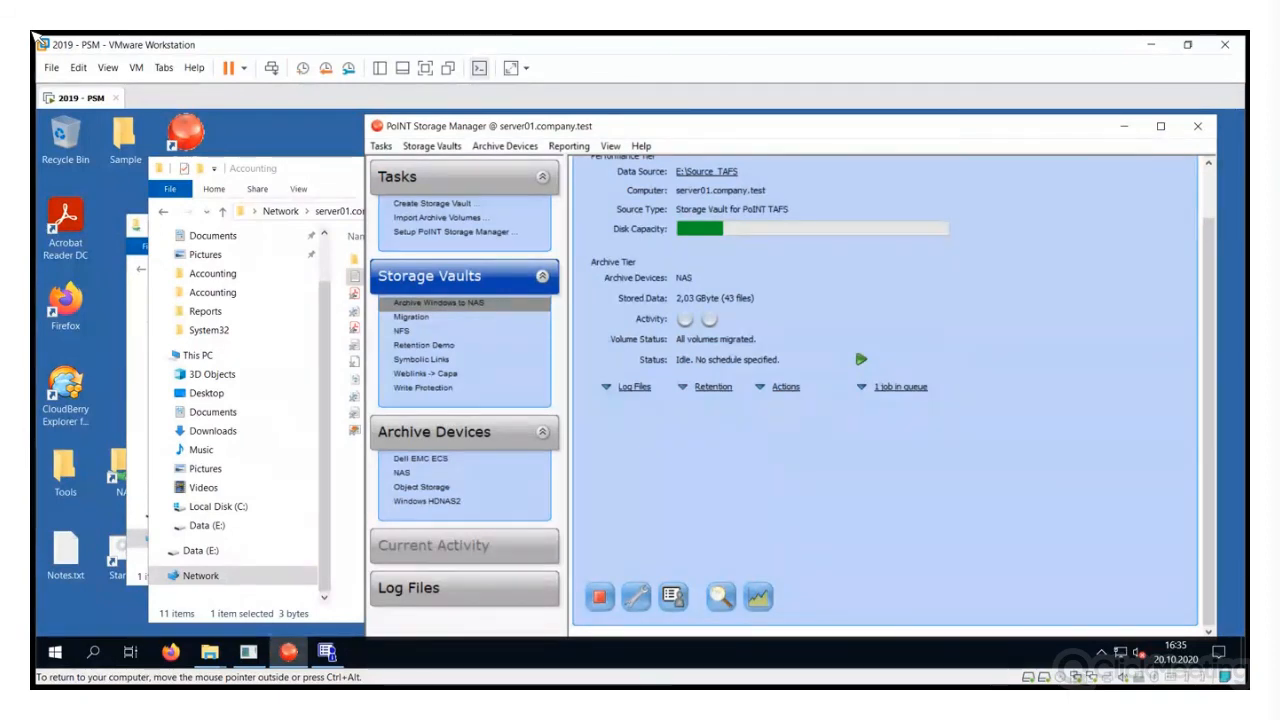
# Run the queued archive job with Execute Now until the vault holds 45 files and nothing is queued
pyautogui.click(900, 387)
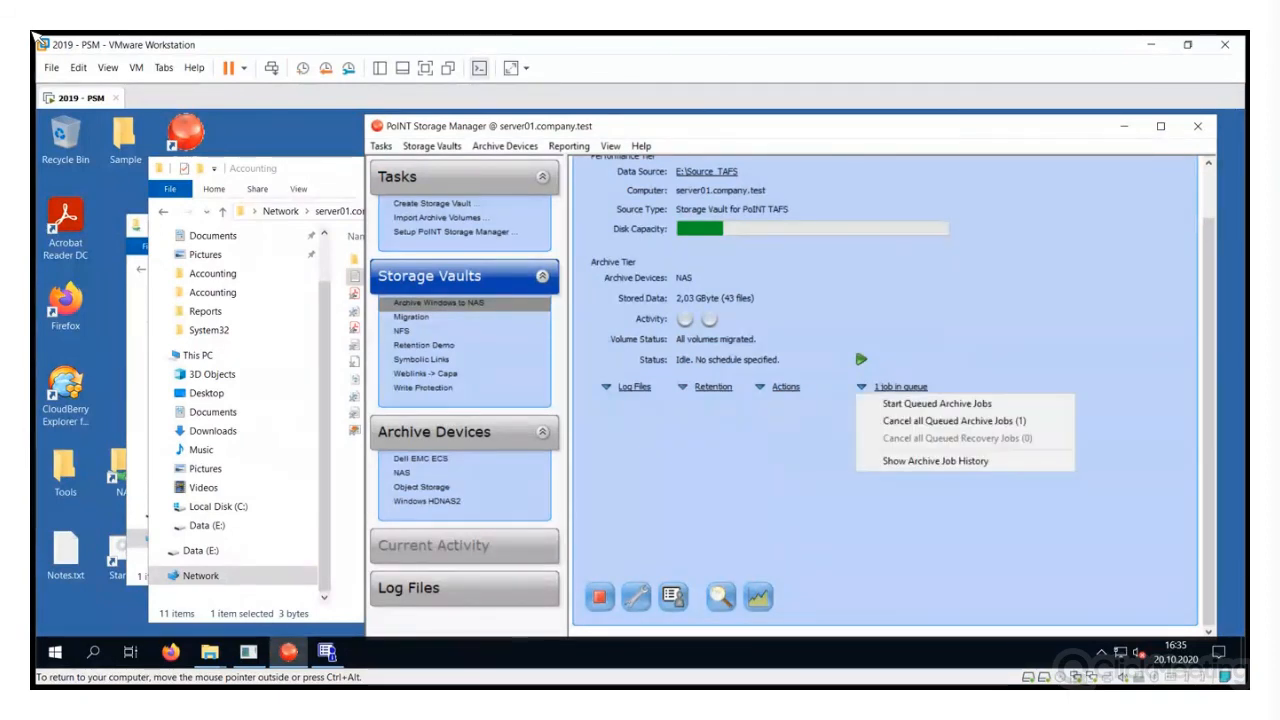
pyautogui.click(861, 359)
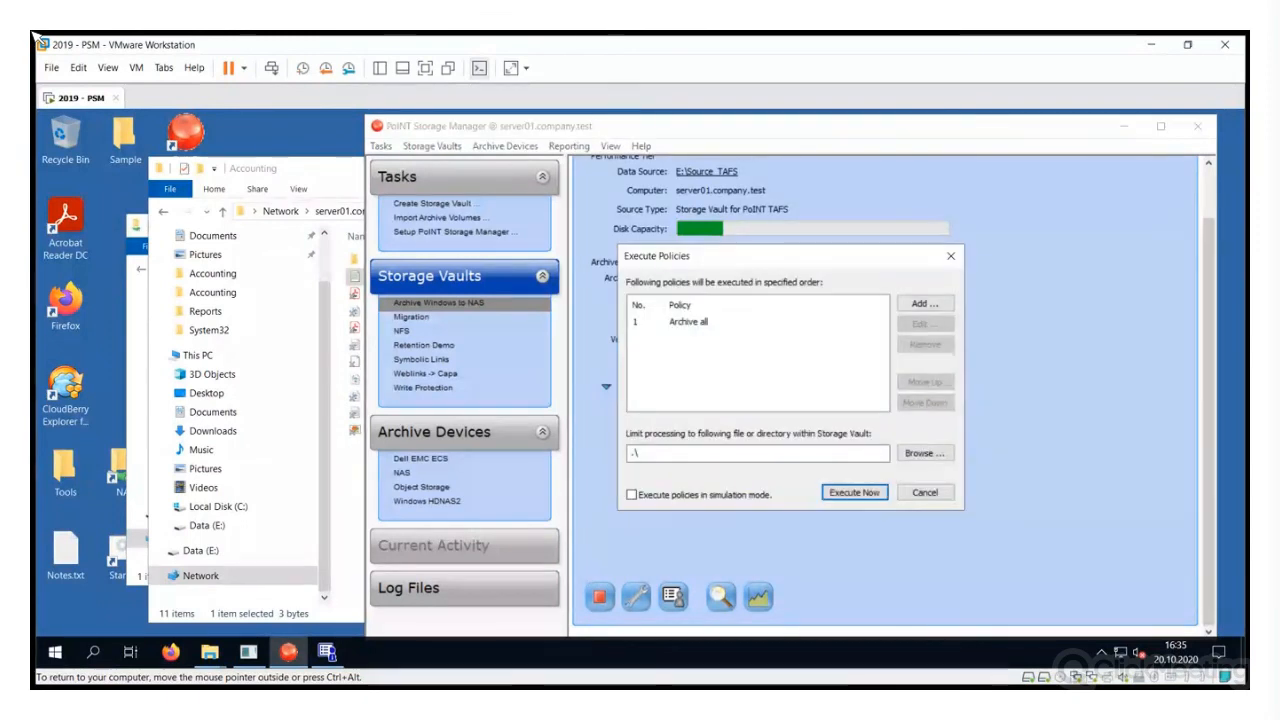
pyautogui.click(854, 492)
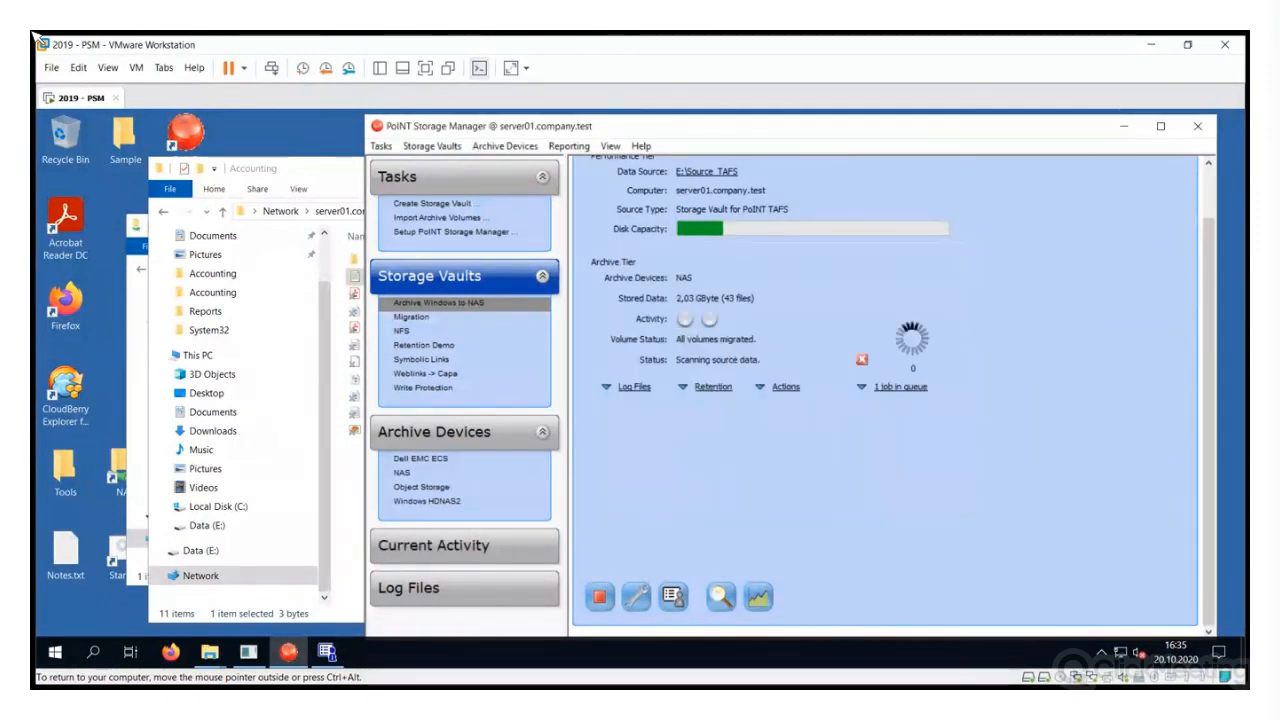
pyautogui.click(300, 168)
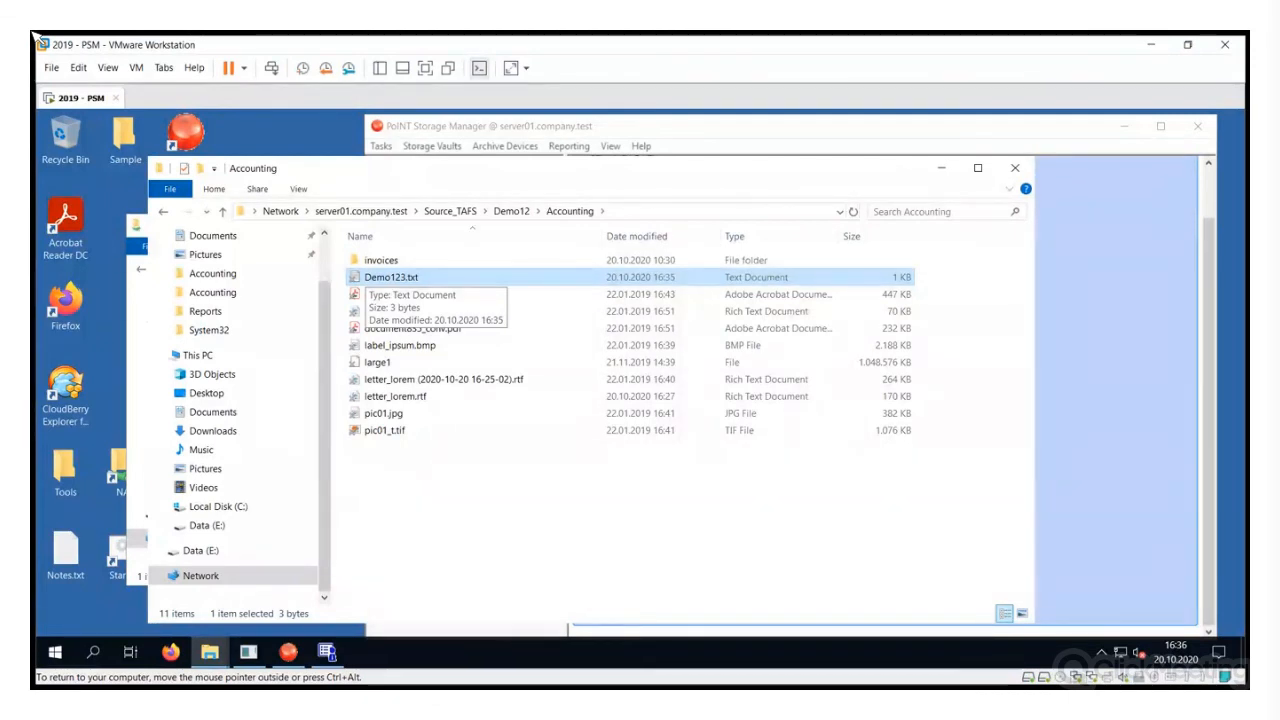
pyautogui.click(505, 146)
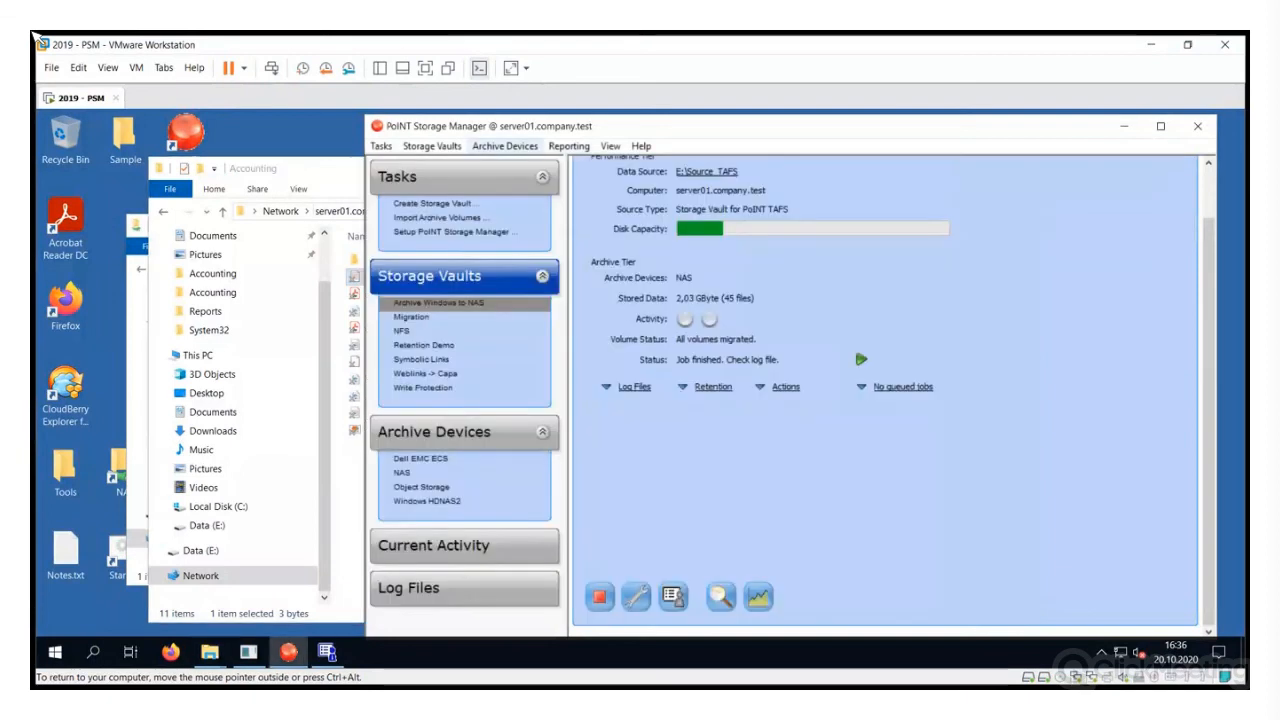
# Review and confirm the Generic S3 target s3.company.test, bucket psm, port 9000
pyautogui.click(505, 146)
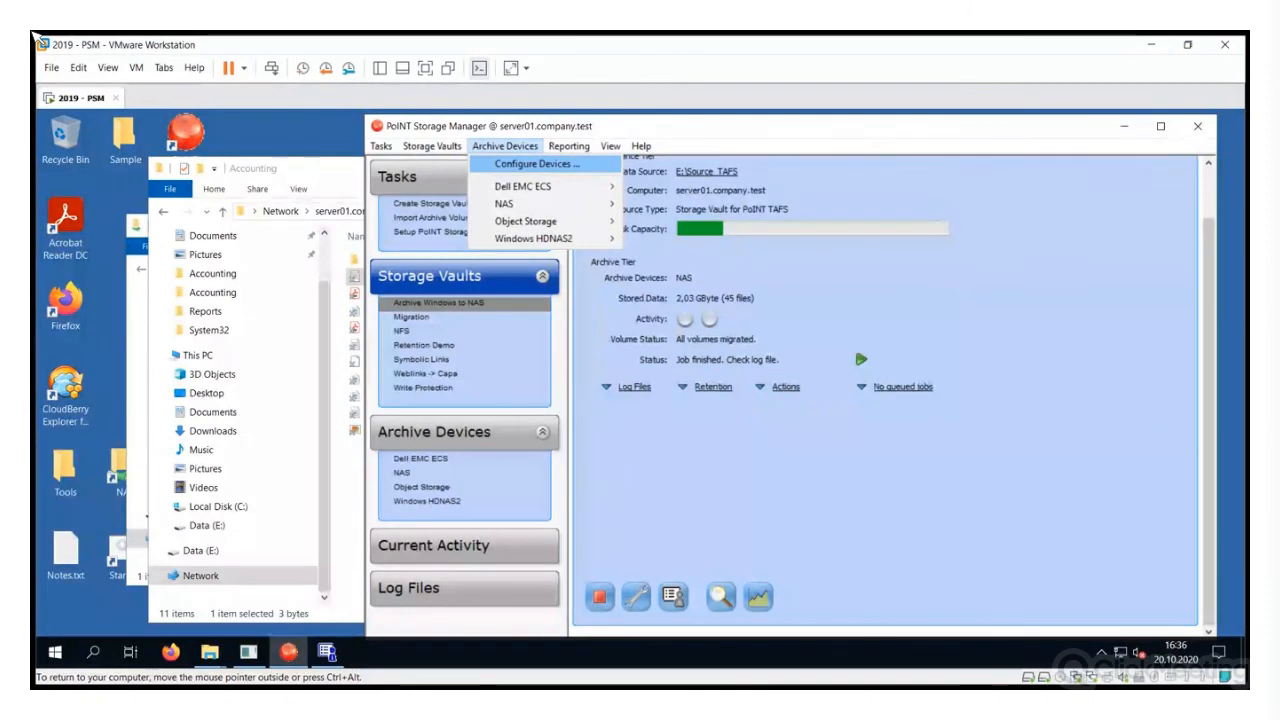
pyautogui.click(536, 163)
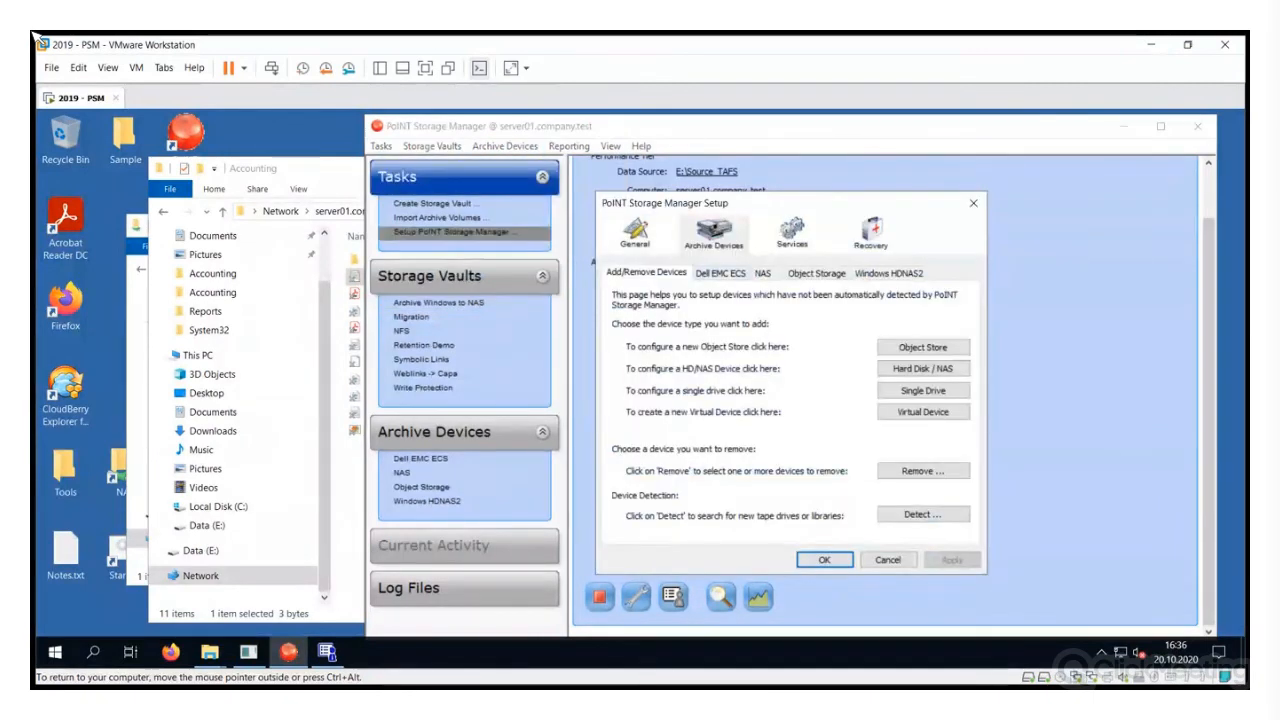
pyautogui.click(816, 273)
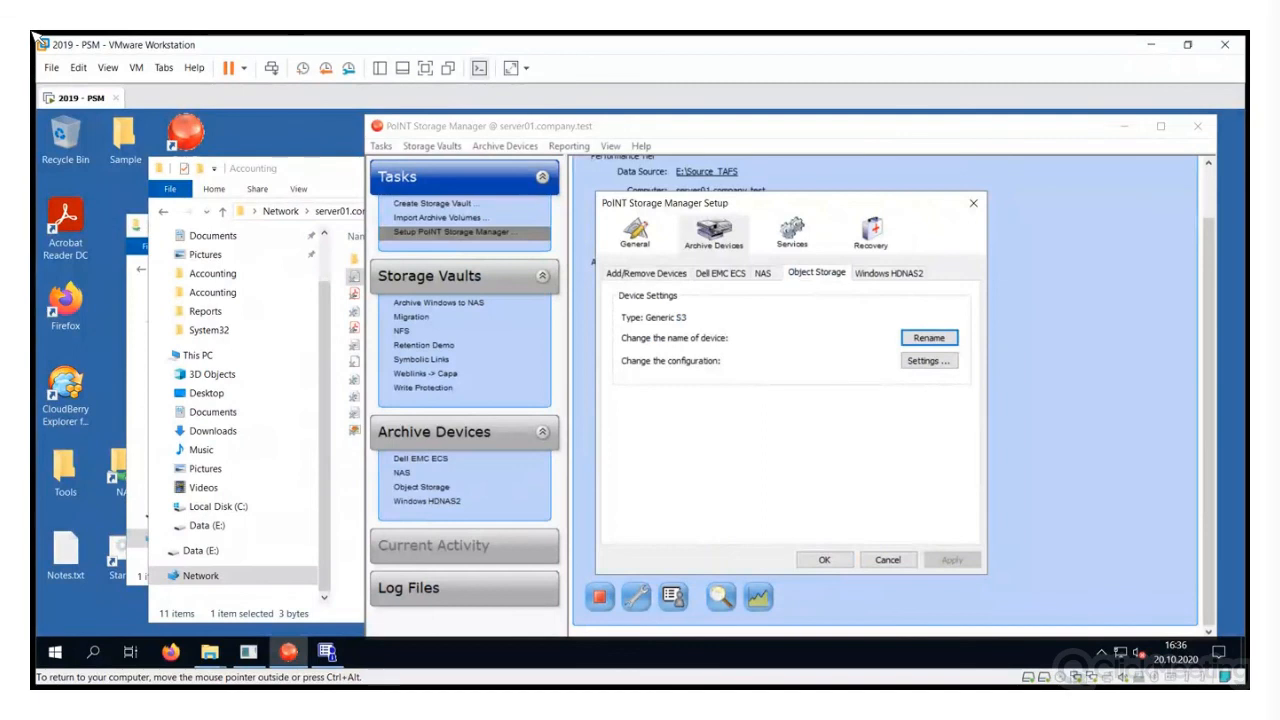
pyautogui.click(928, 361)
pyautogui.click(937, 398)
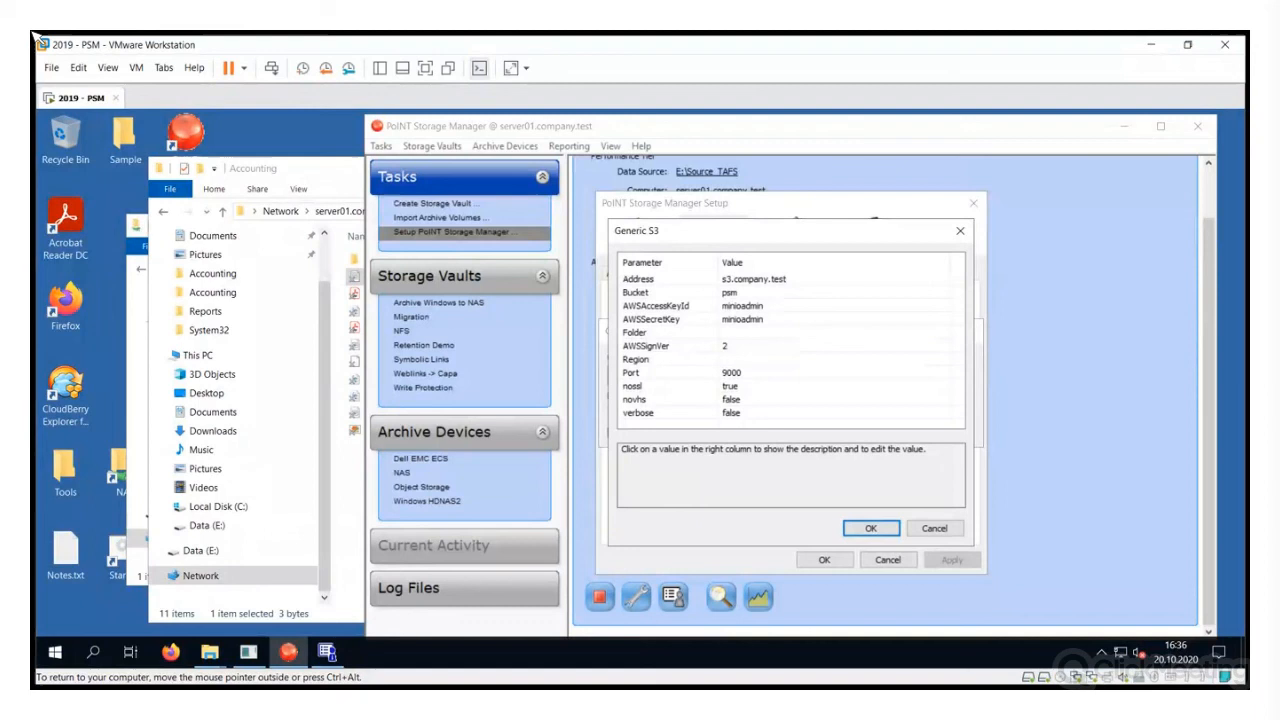
pyautogui.press('Return')
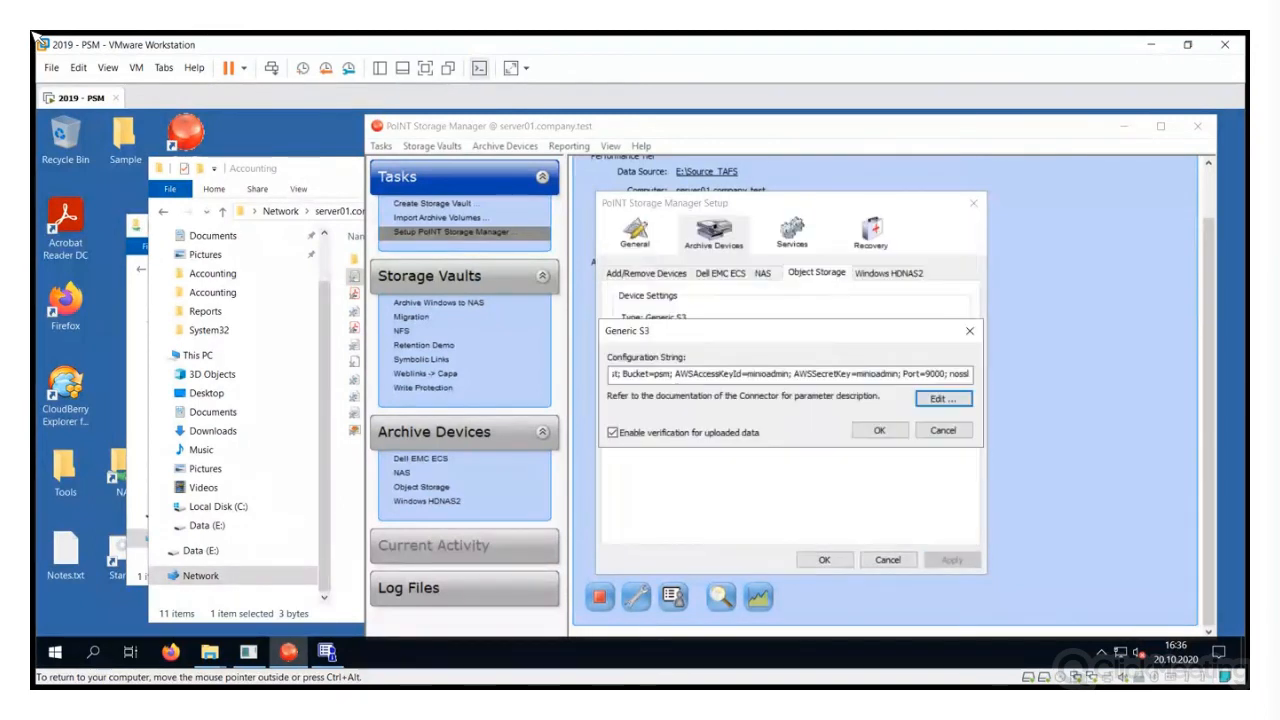
pyautogui.press('Tab')
pyautogui.press('Return')
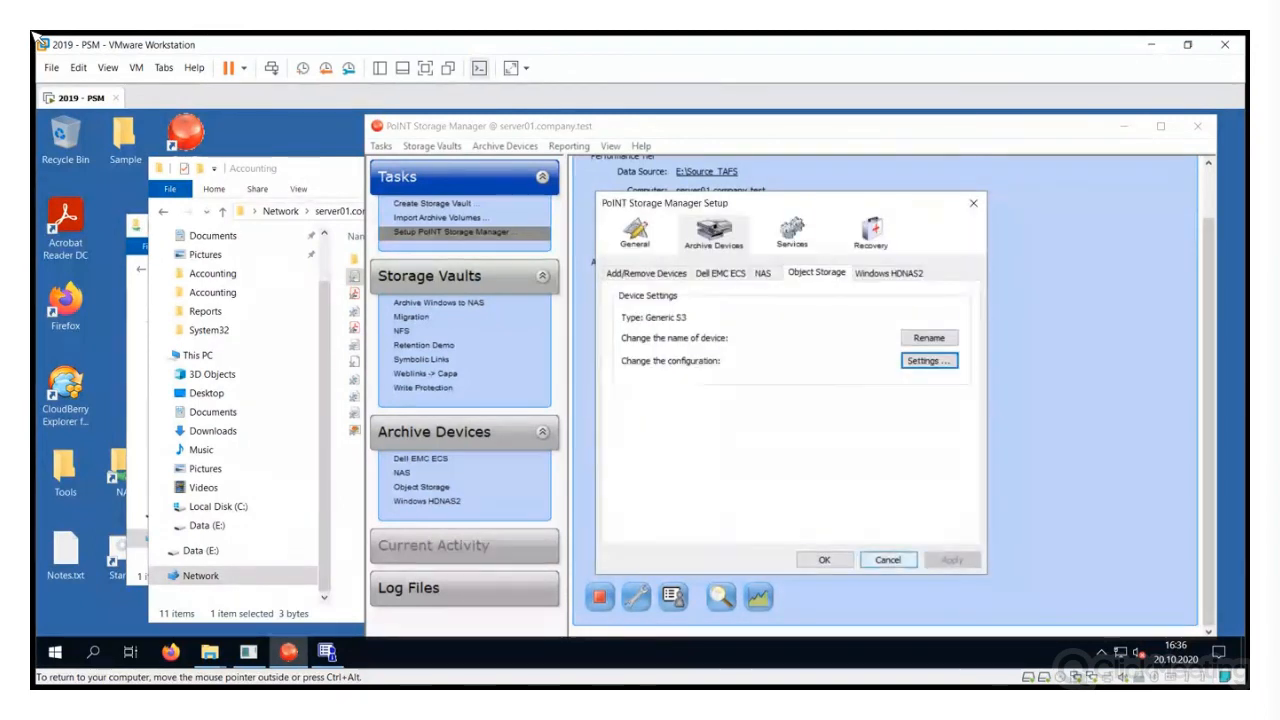
pyautogui.press('Return')
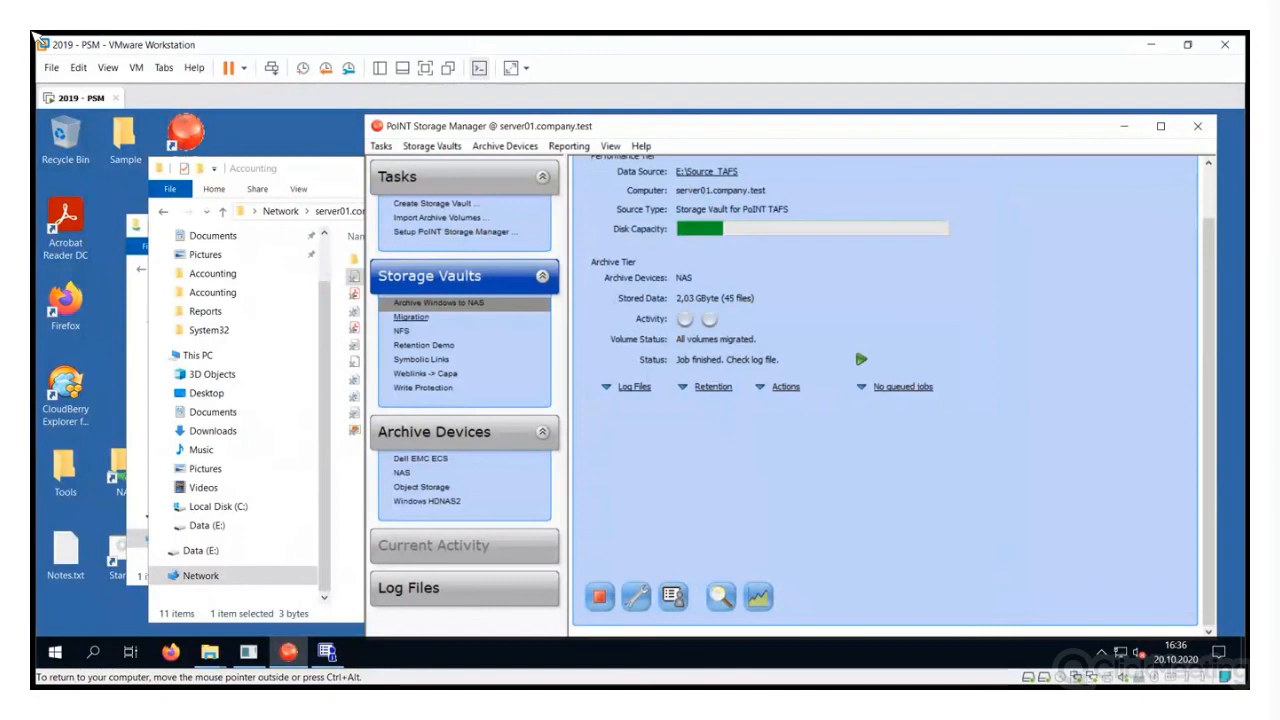
# Deactivate the vault, add Object Storage as an archive device, and launch Archive Volume Migration
pyautogui.click(636, 596)
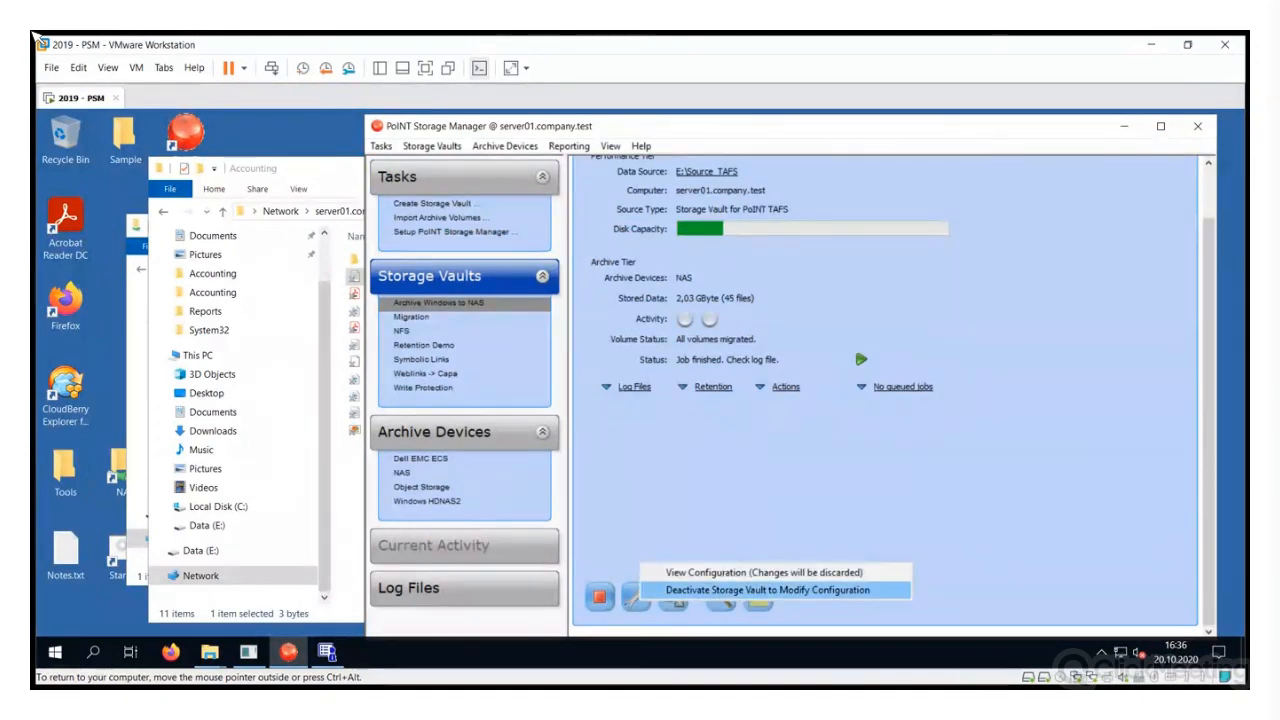
pyautogui.click(768, 589)
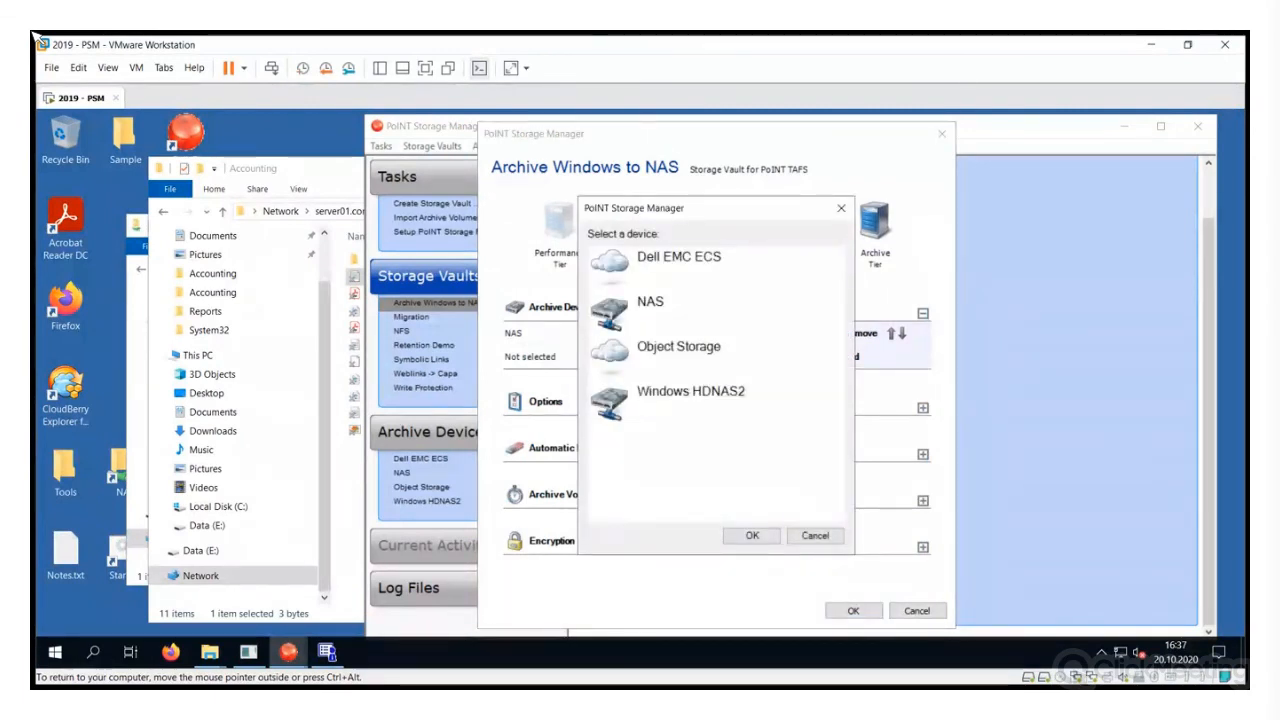
pyautogui.click(679, 350)
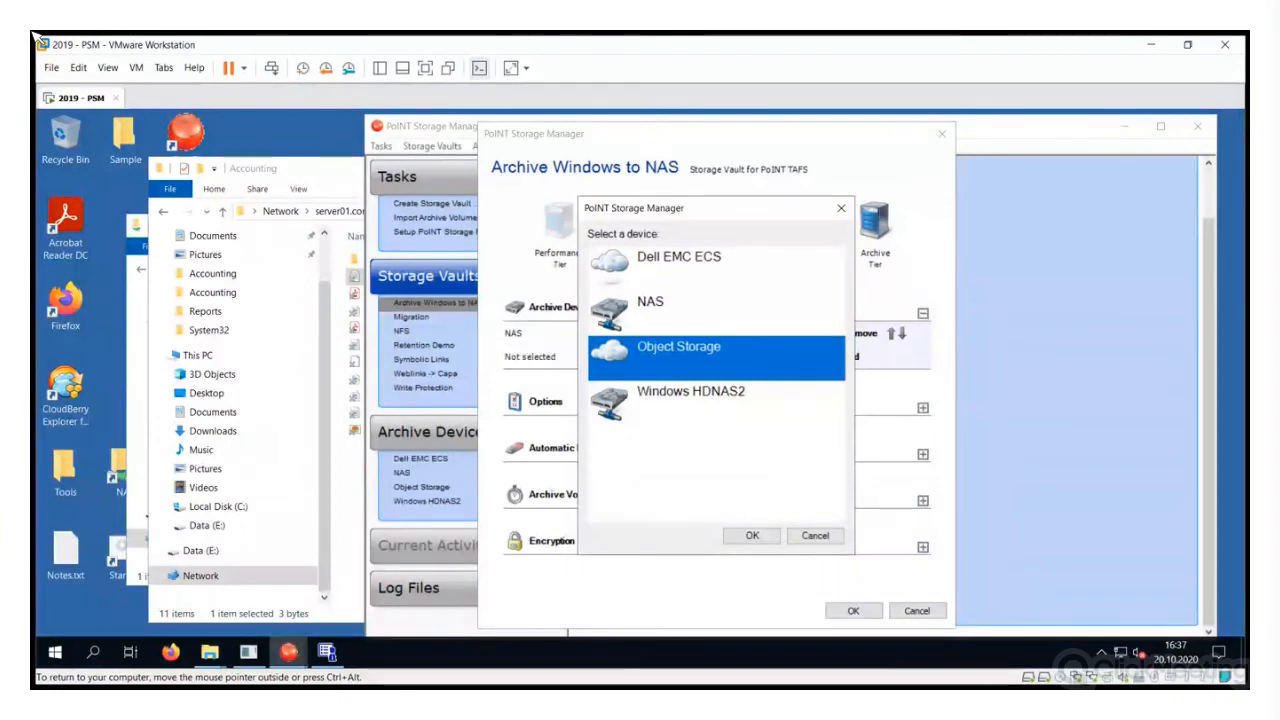
pyautogui.click(752, 535)
pyautogui.click(852, 610)
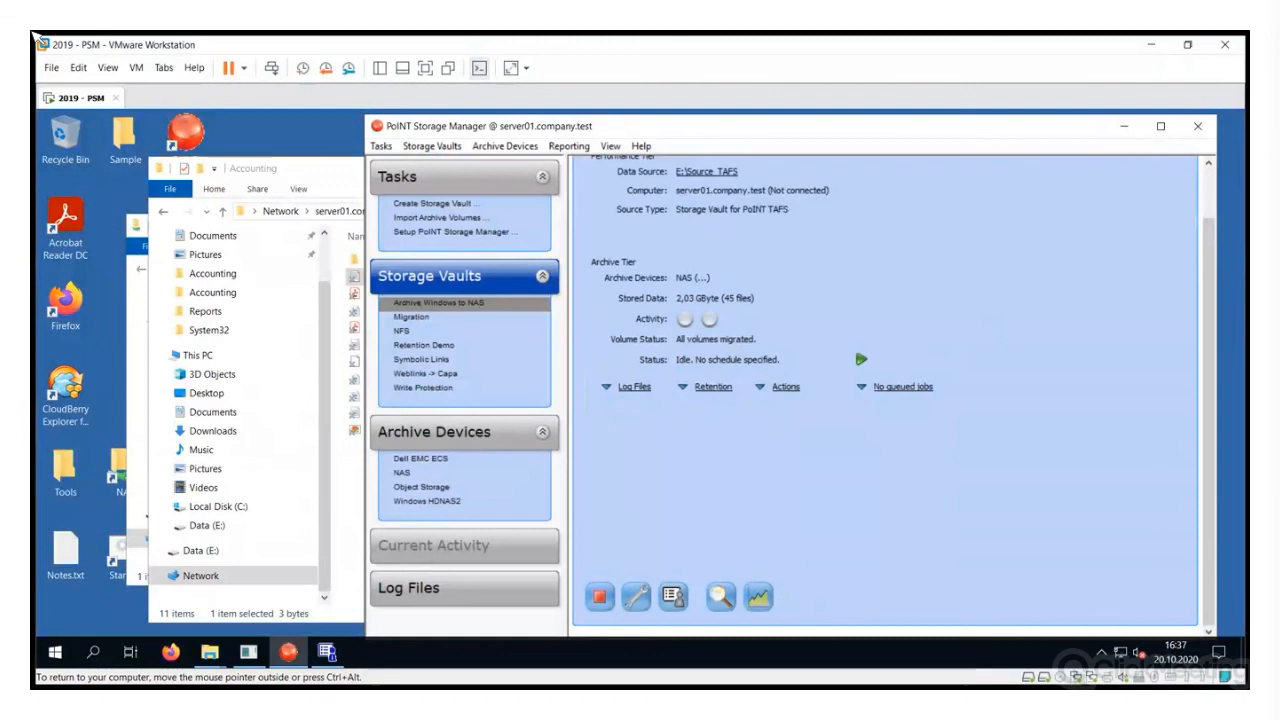
pyautogui.click(785, 386)
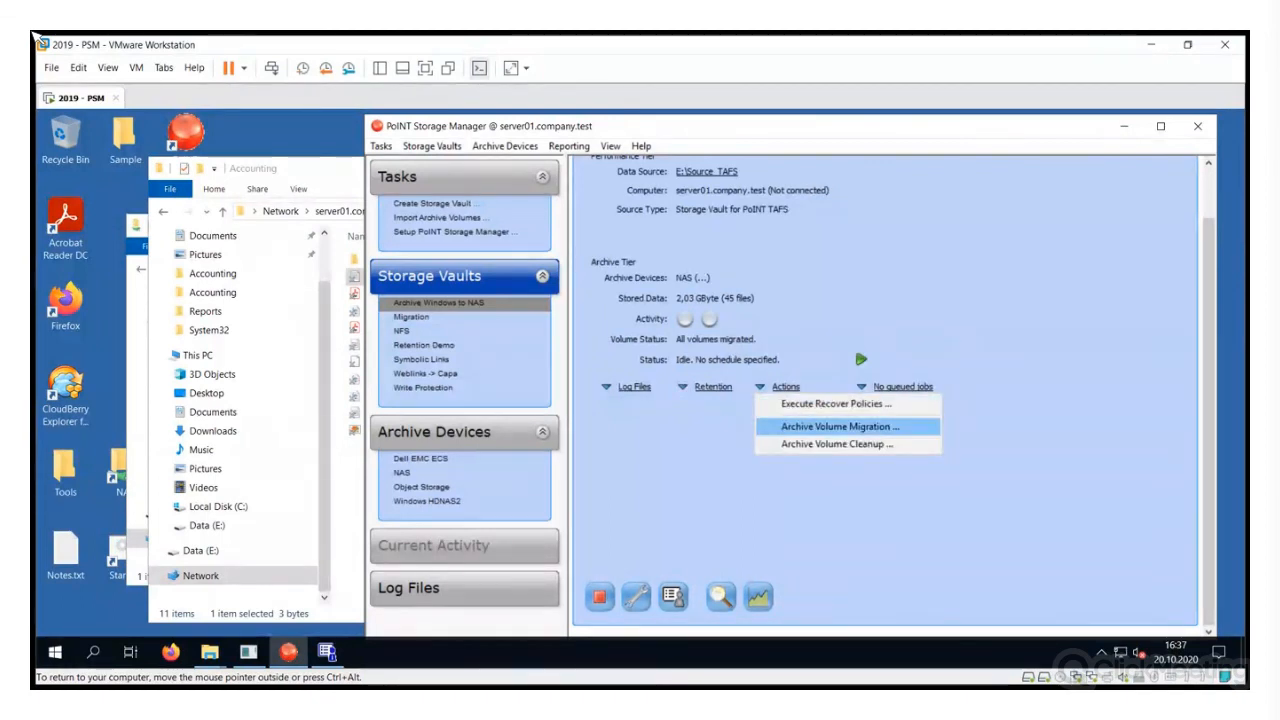
pyautogui.click(840, 426)
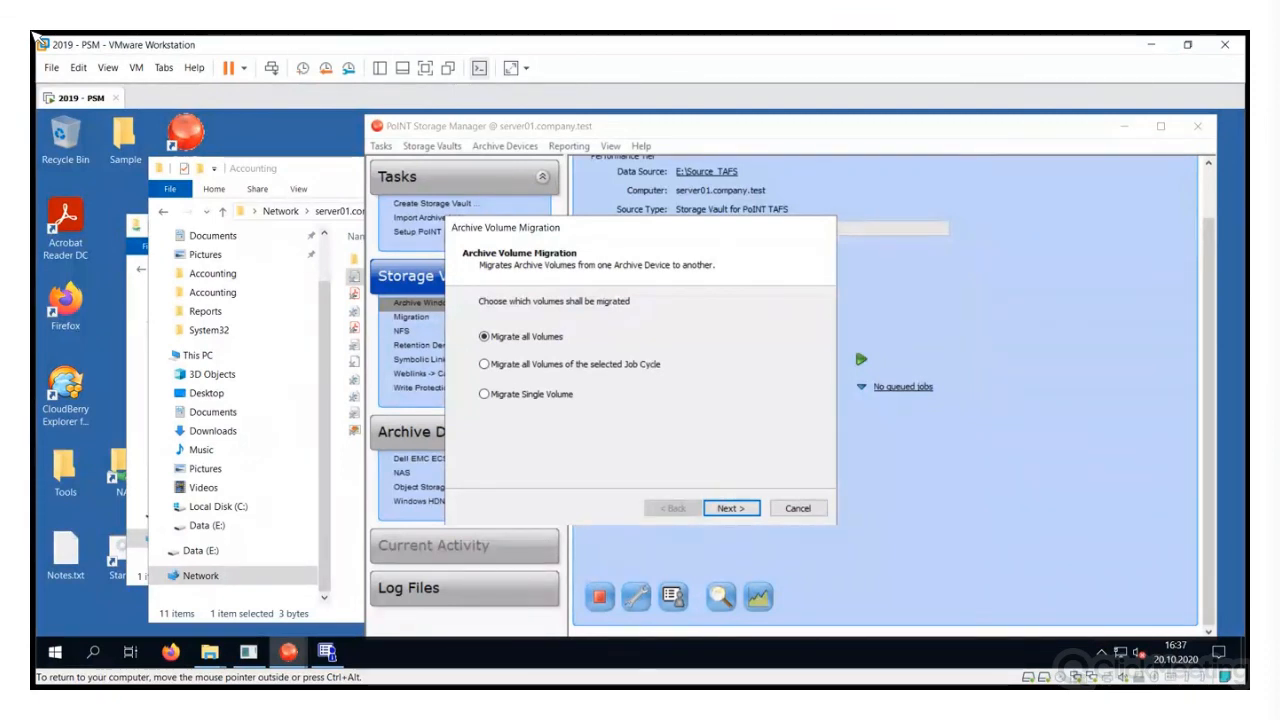
# Run a job migrating all volumes from NAS to Object Storage and close the summary
pyautogui.press('Return')
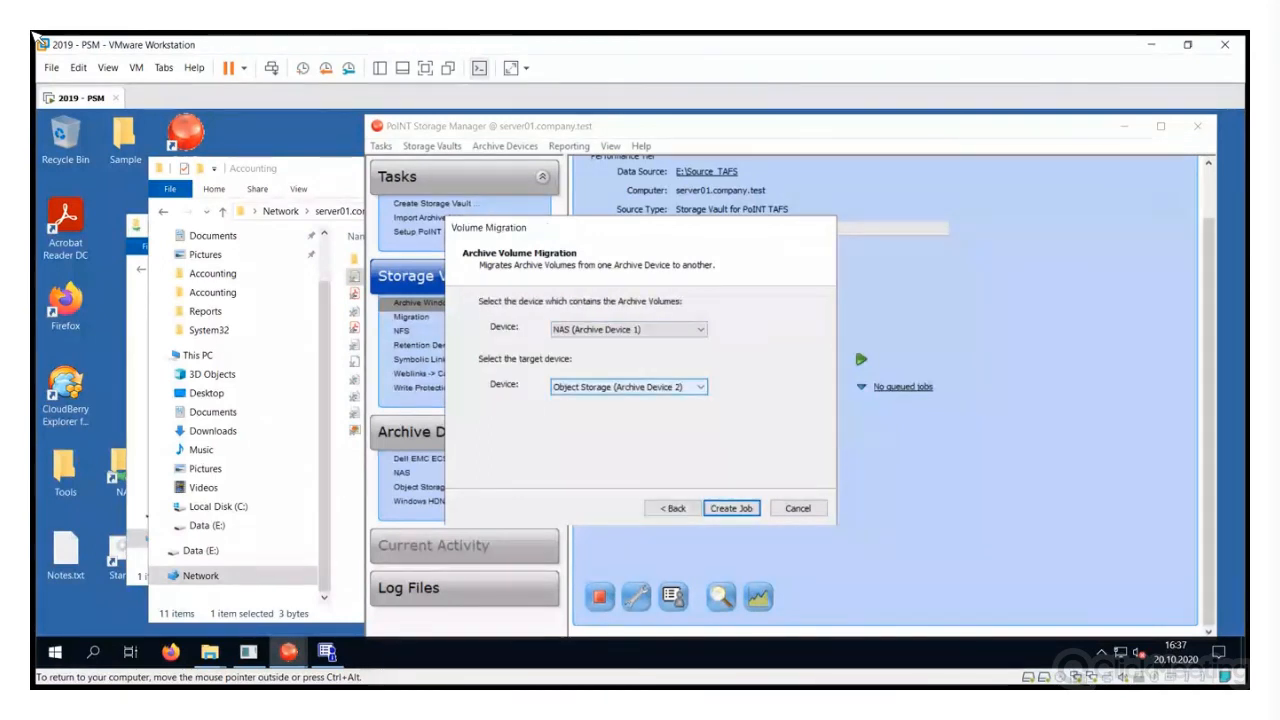
pyautogui.click(731, 508)
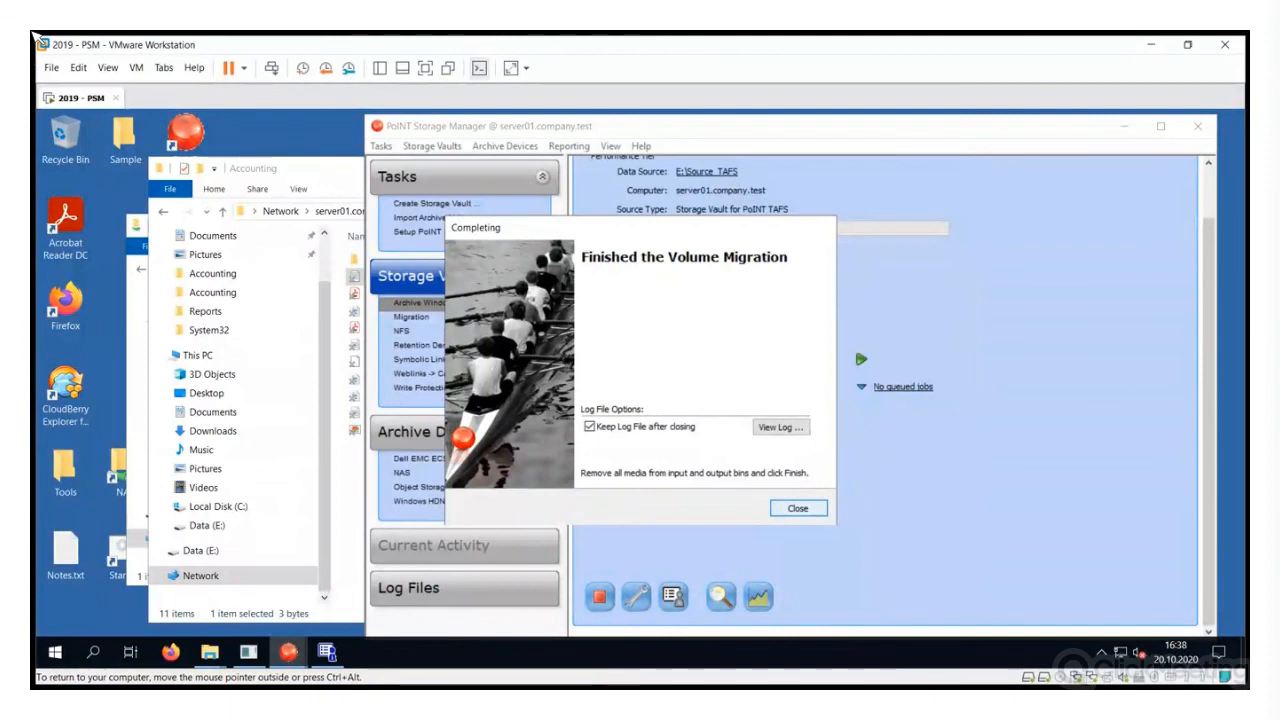
pyautogui.click(797, 508)
# Set the vault's archive devices to Object Storage only and bring the Accounting folder back
pyautogui.click(209, 652)
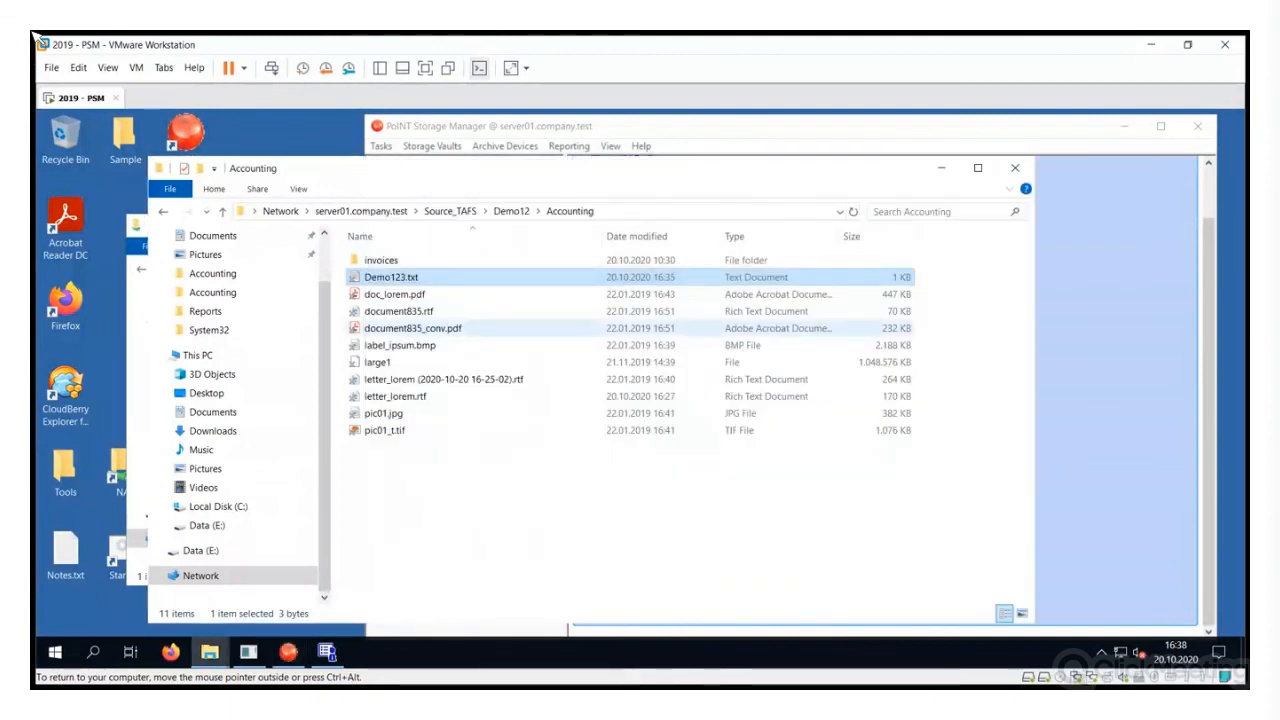
pyautogui.click(941, 167)
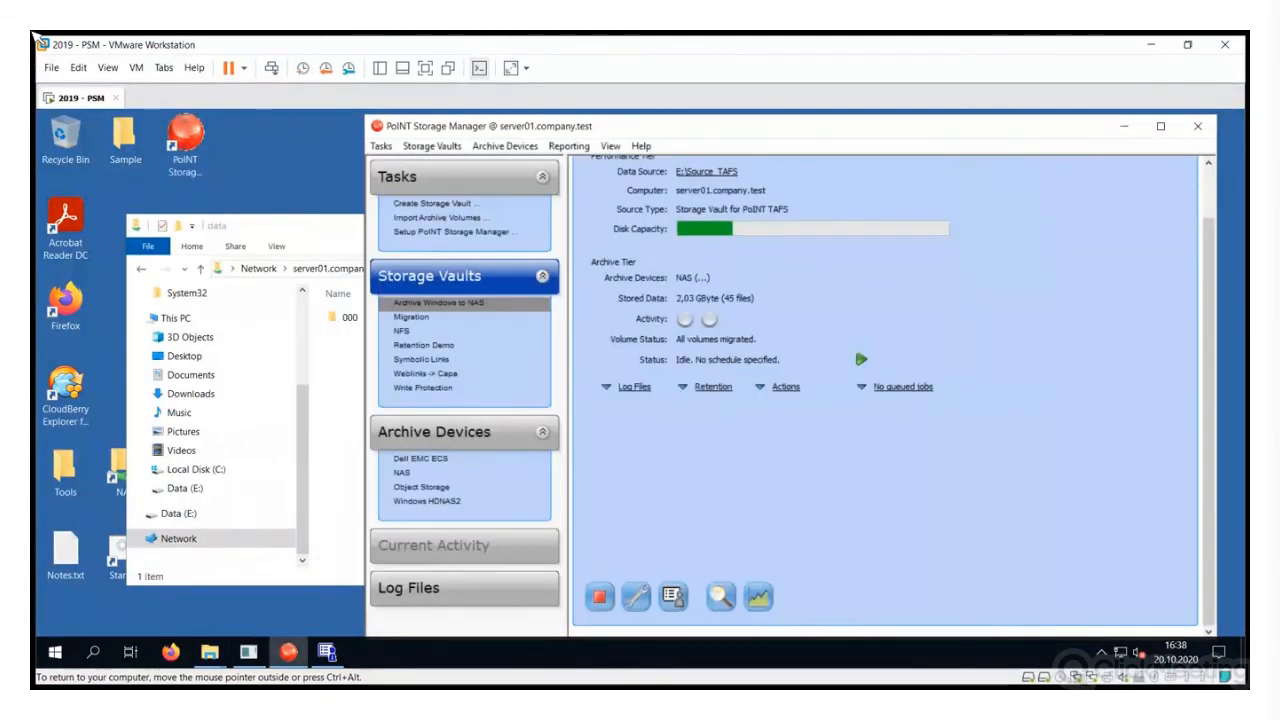
pyautogui.click(637, 595)
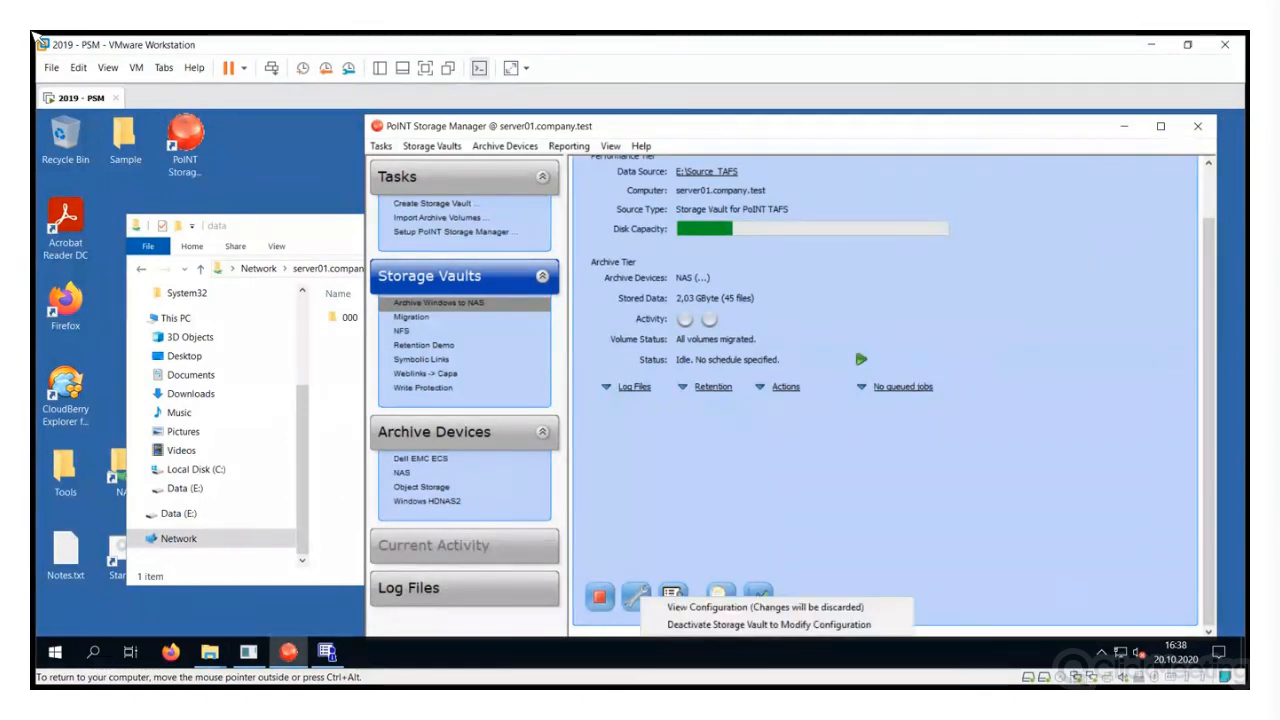
pyautogui.click(720, 624)
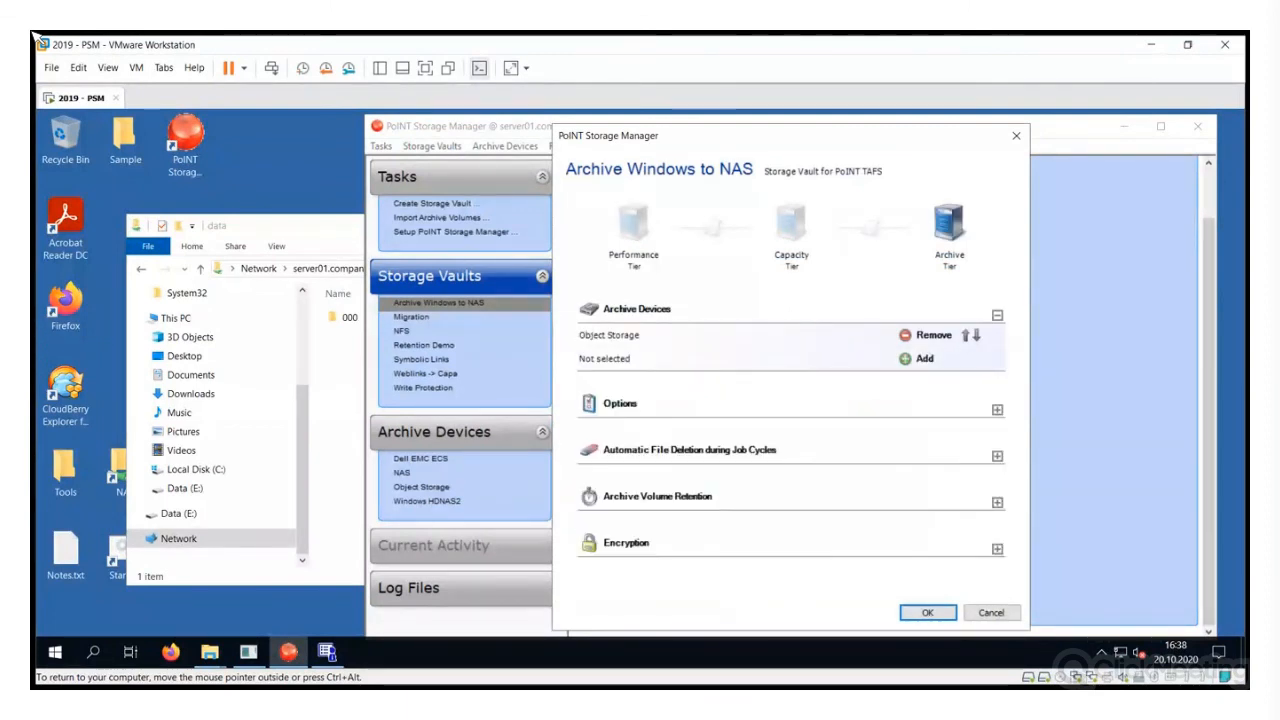
pyautogui.press('Return')
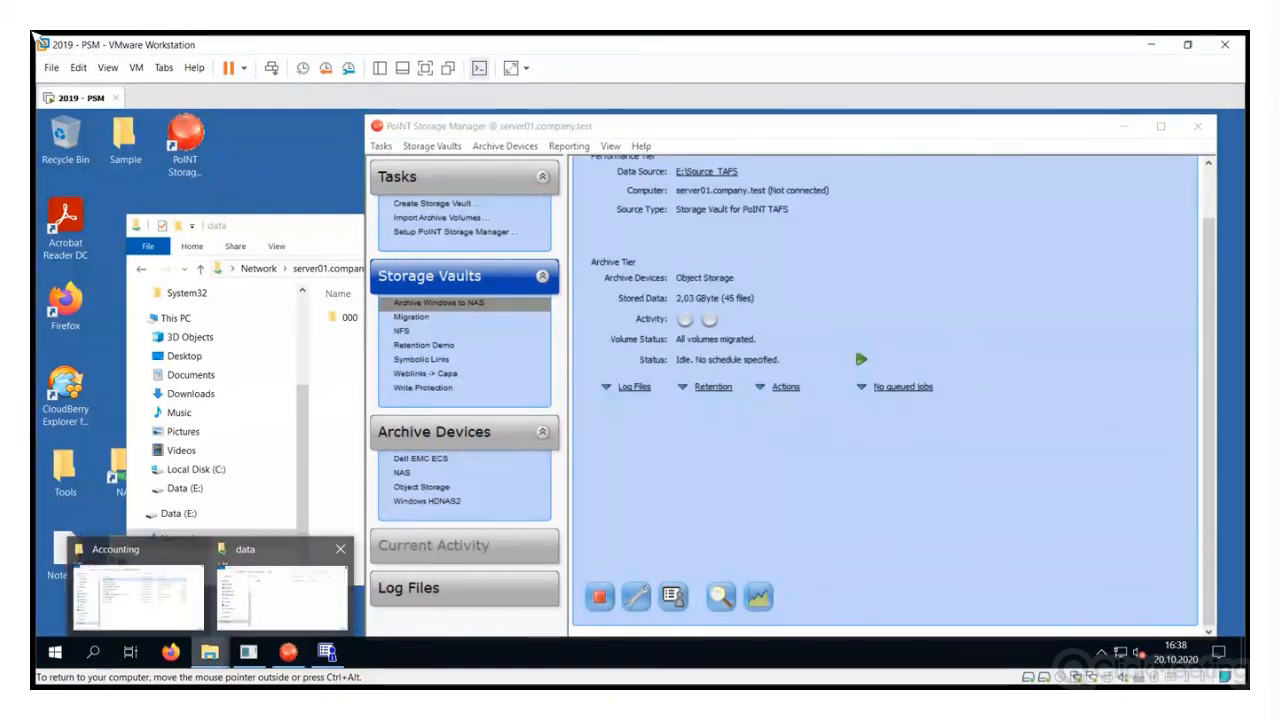
pyautogui.click(150, 568)
pyautogui.click(600, 480)
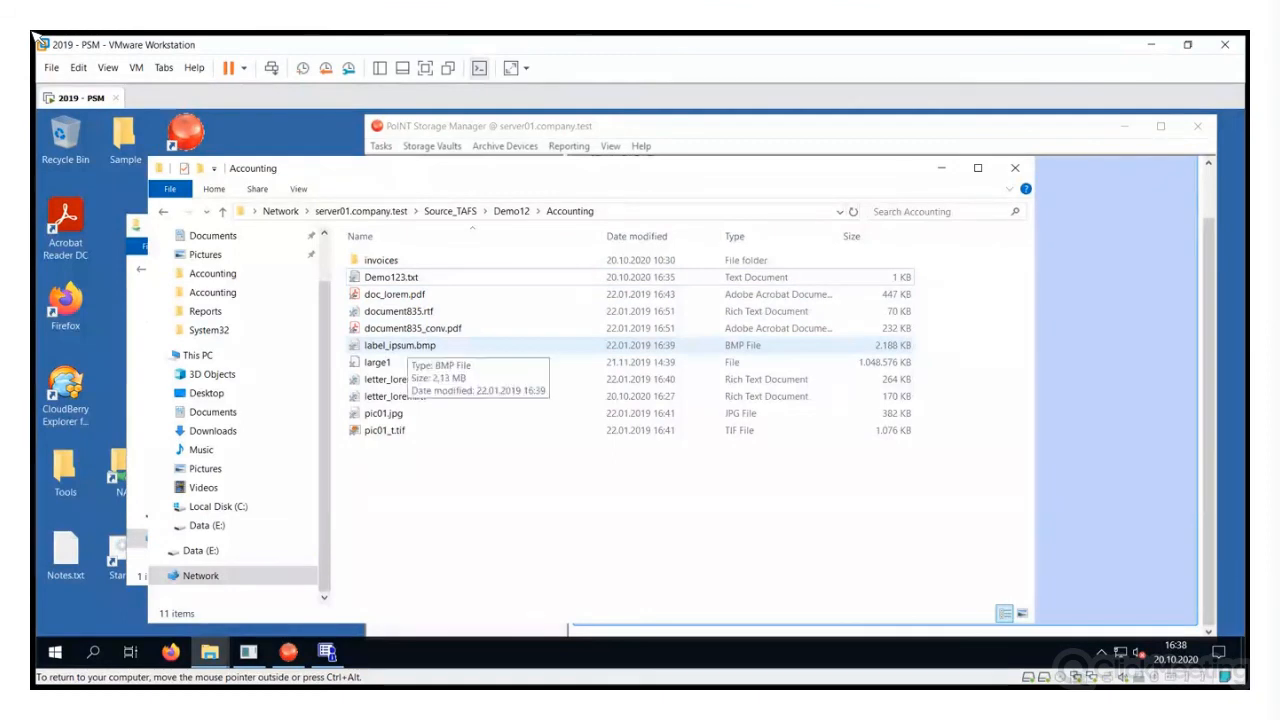
pyautogui.doubleClick(400, 345)
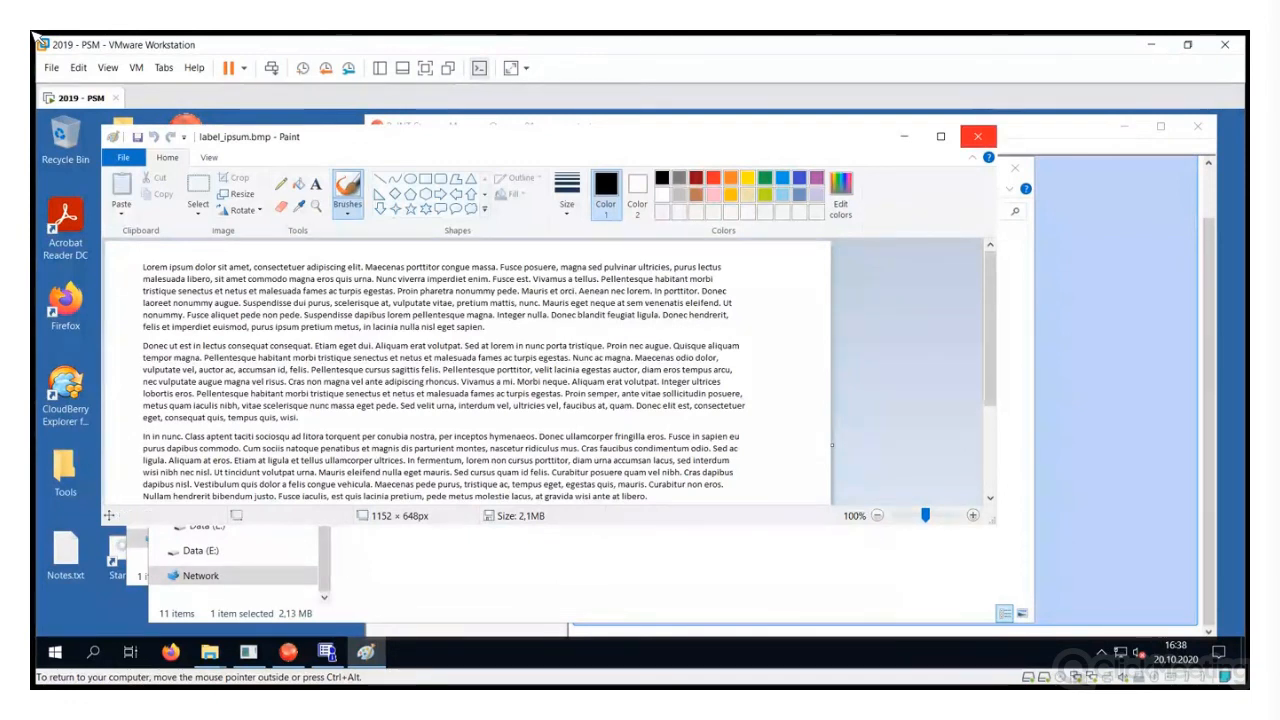
pyautogui.click(977, 136)
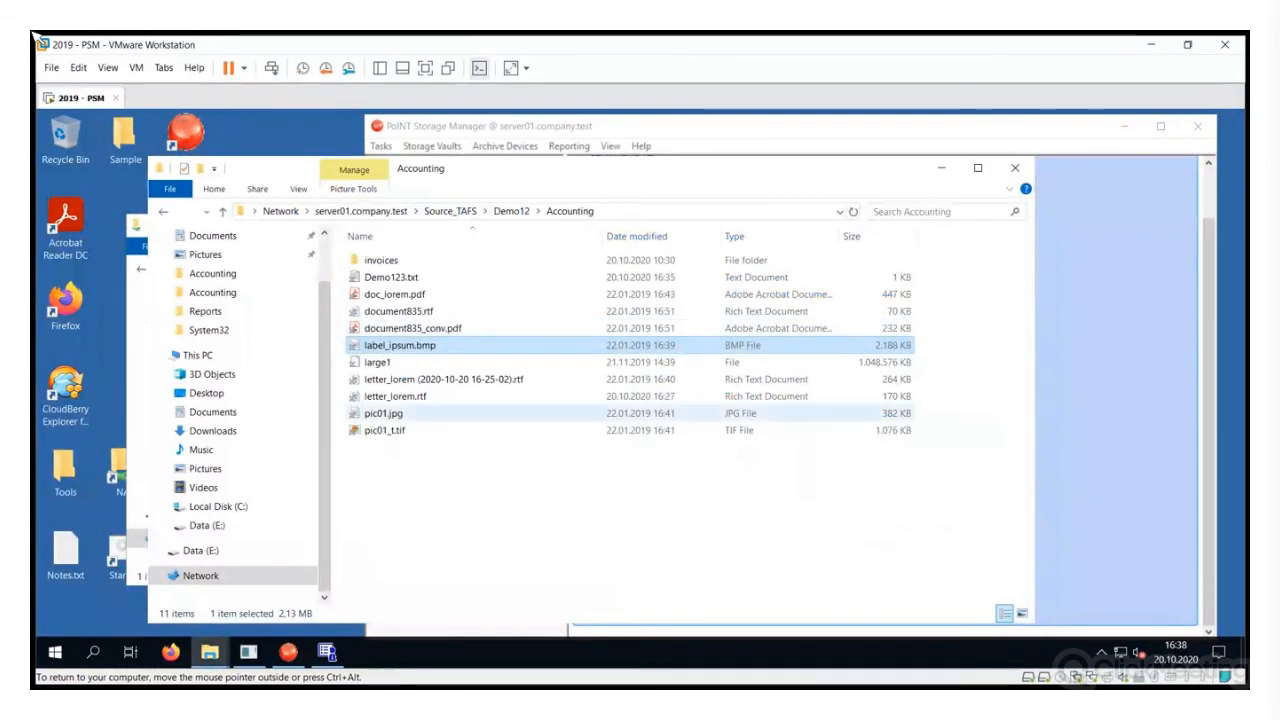